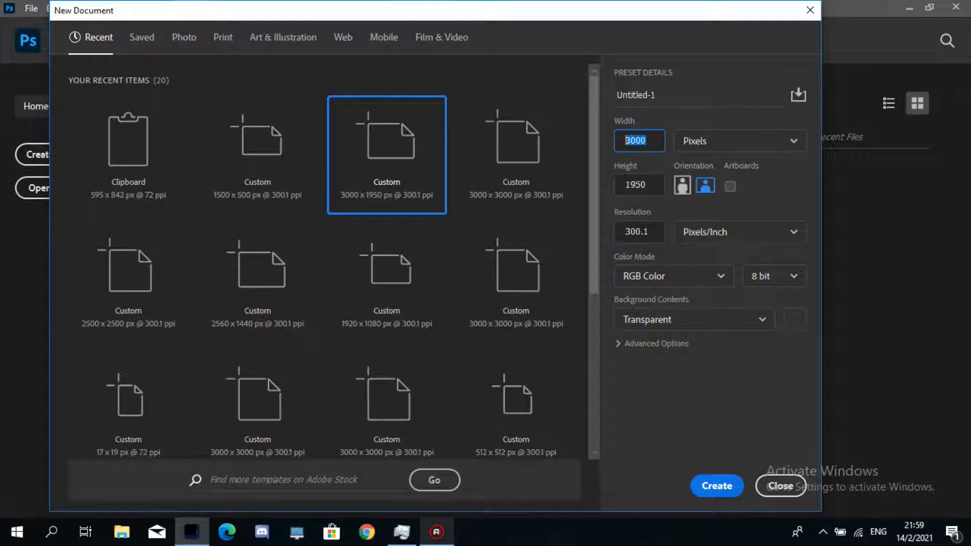
- Create a new 3000 × 1950 px document at 300.1 ppi with RGB color and a transparent background
{"action": "key", "text": "Tab"}
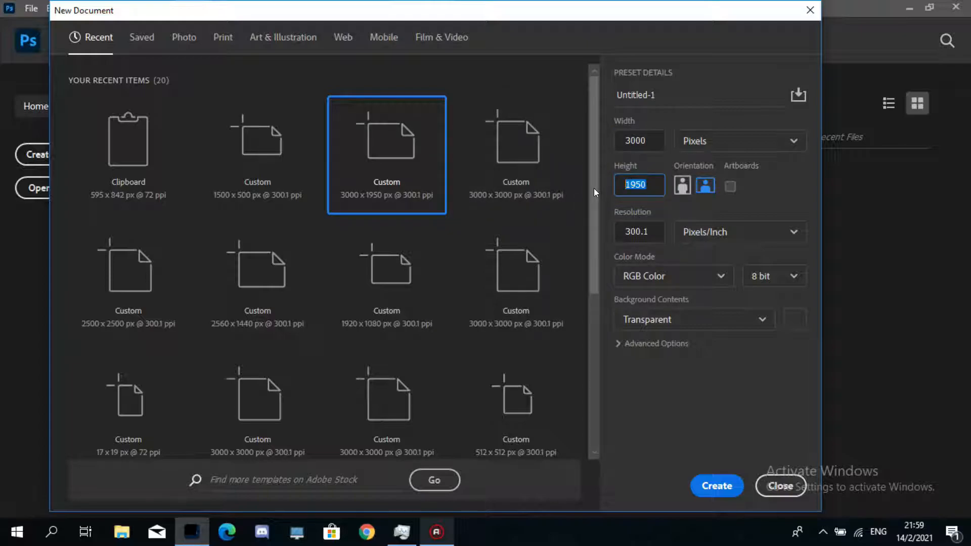
{"action": "left_click", "coordinate": [652, 141]}
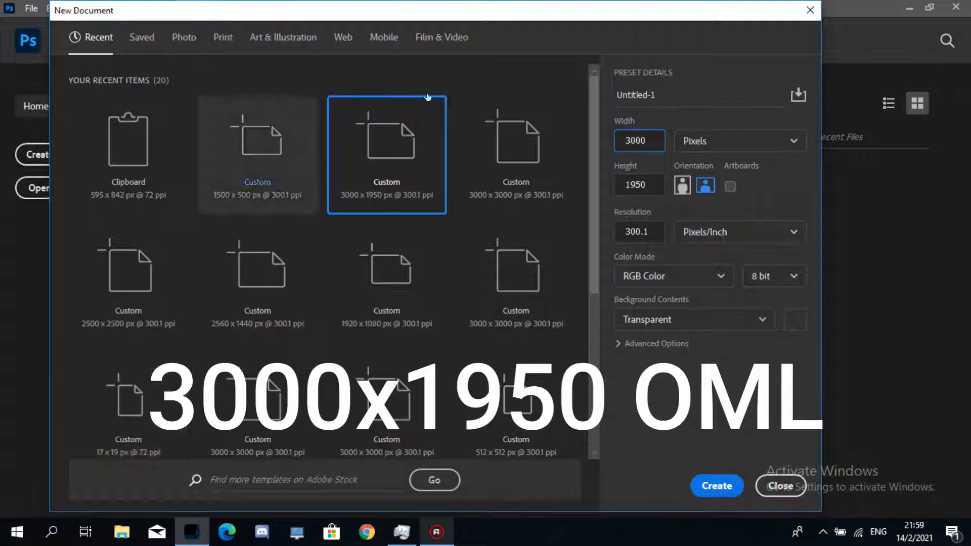
{"action": "left_click", "coordinate": [568, 141]}
{"action": "left_click", "coordinate": [374, 161]}
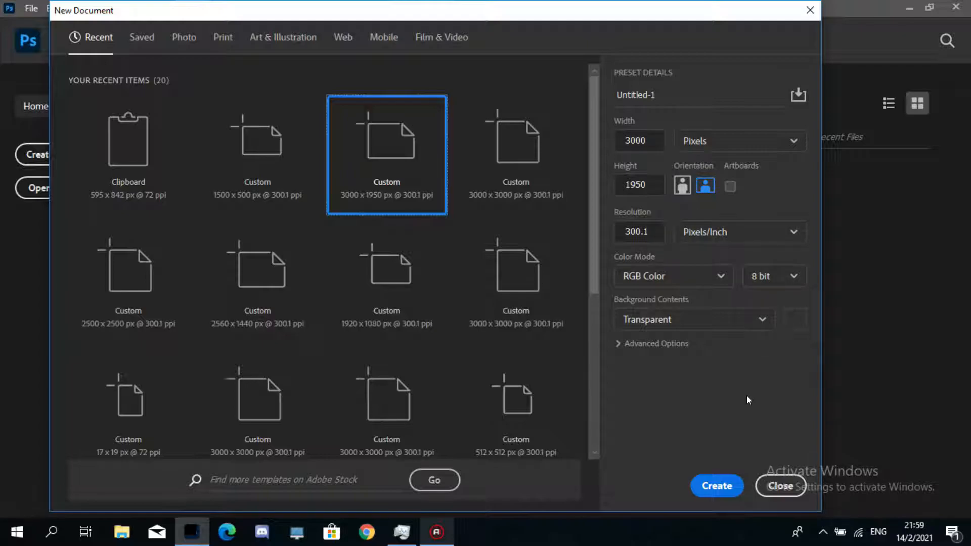
{"action": "left_click", "coordinate": [706, 481]}
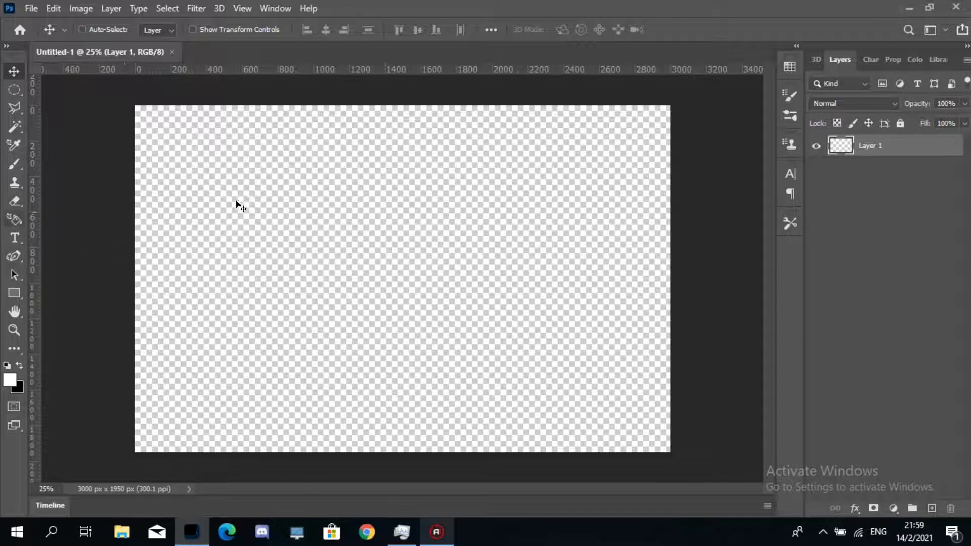
- Open the Untitled-1 image from the Commissions pictures folder as a reference
{"action": "left_click", "coordinate": [36, 9]}
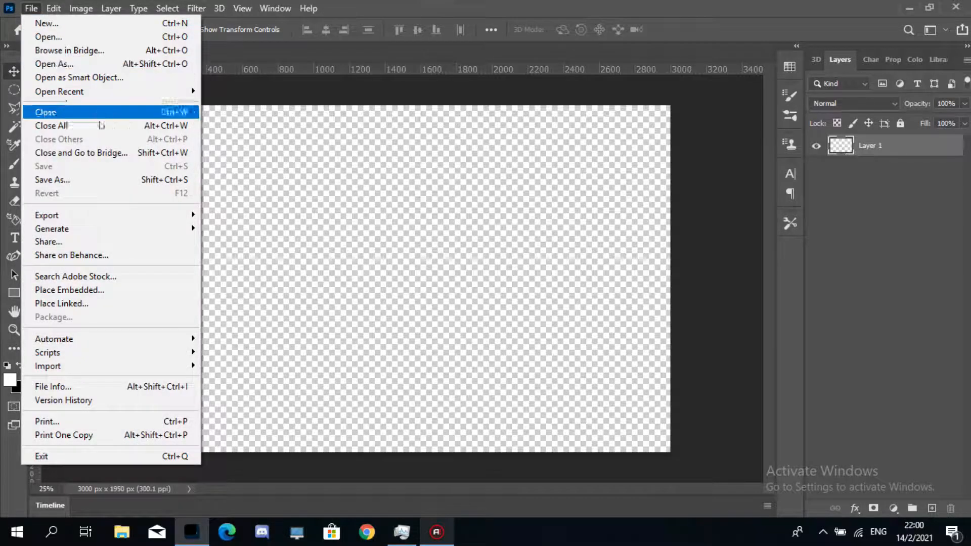
{"action": "left_click", "coordinate": [49, 38]}
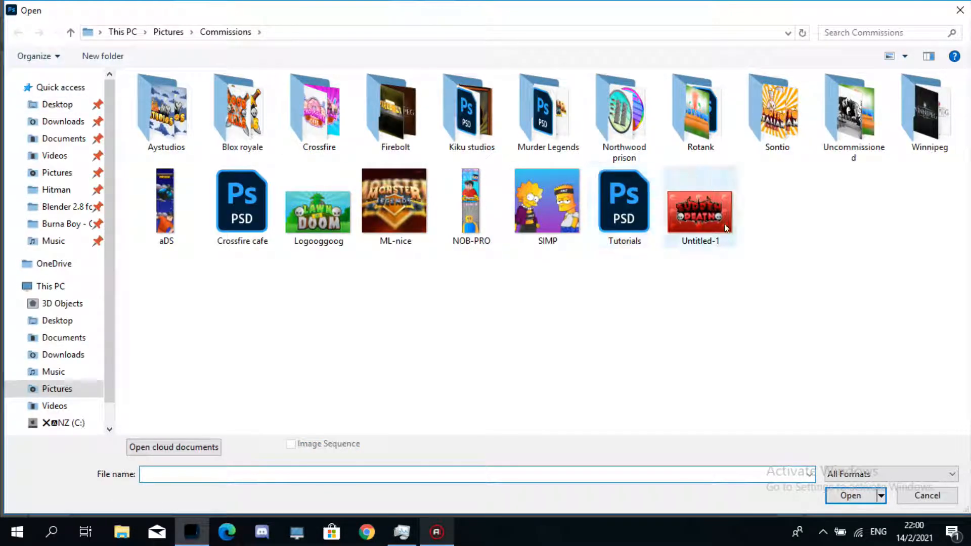
{"action": "left_click", "coordinate": [700, 209]}
{"action": "left_click", "coordinate": [852, 495]}
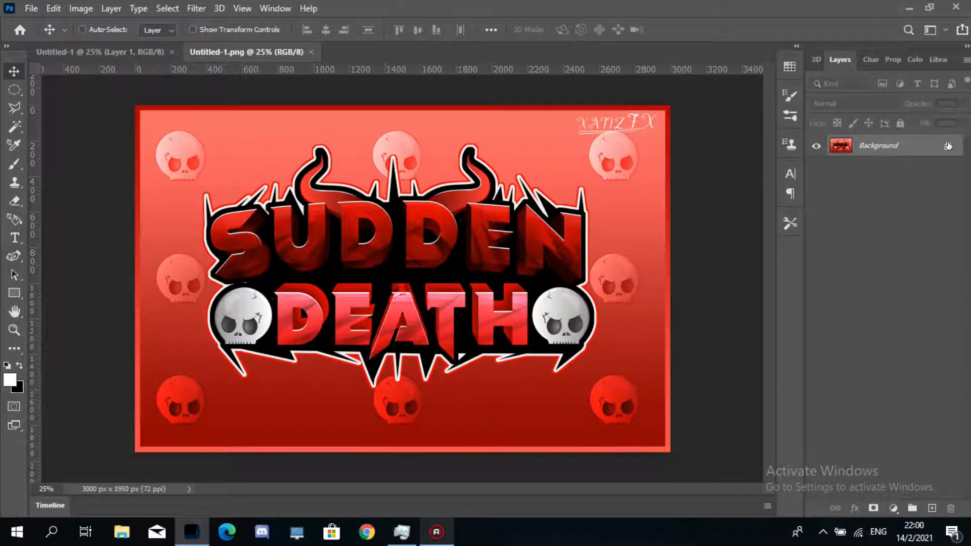
- Unlock the background layer of the reference image and add a new empty layer above it
{"action": "left_click", "coordinate": [947, 146]}
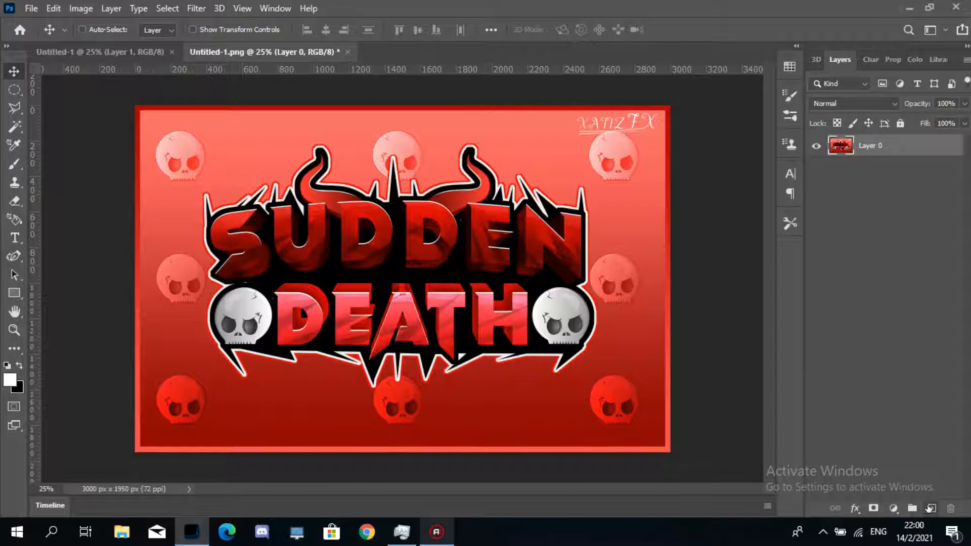
{"action": "left_click", "coordinate": [933, 508]}
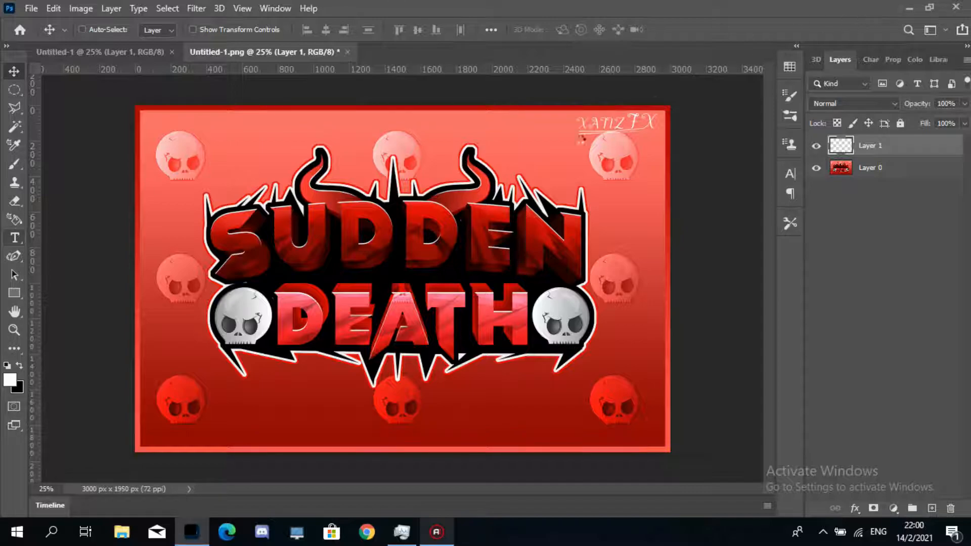
- Add a horizontal text layer over the reference title, set it to 366 pt and enter SUDDEN
{"action": "left_click", "coordinate": [107, 242]}
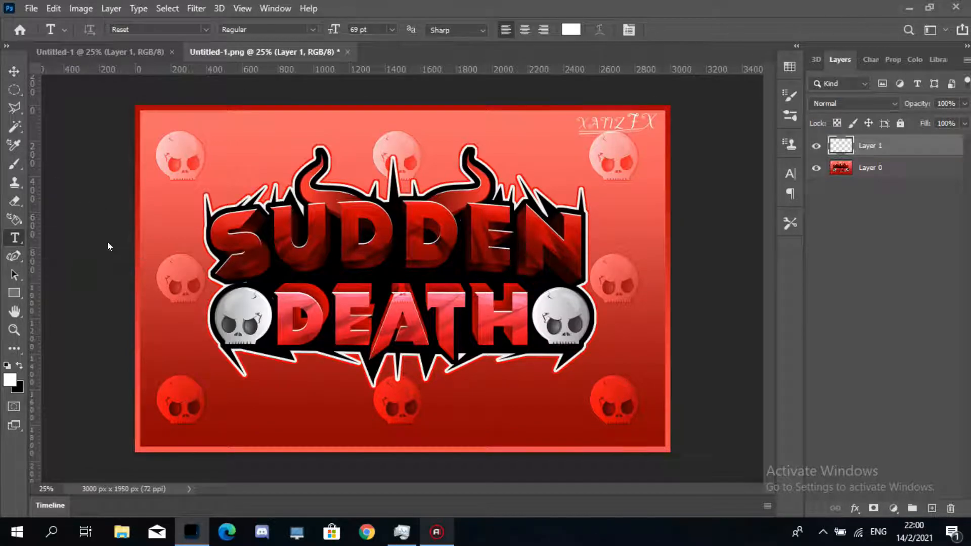
{"action": "right_click", "coordinate": [17, 240]}
{"action": "left_click", "coordinate": [49, 237]}
{"action": "left_click", "coordinate": [220, 237]}
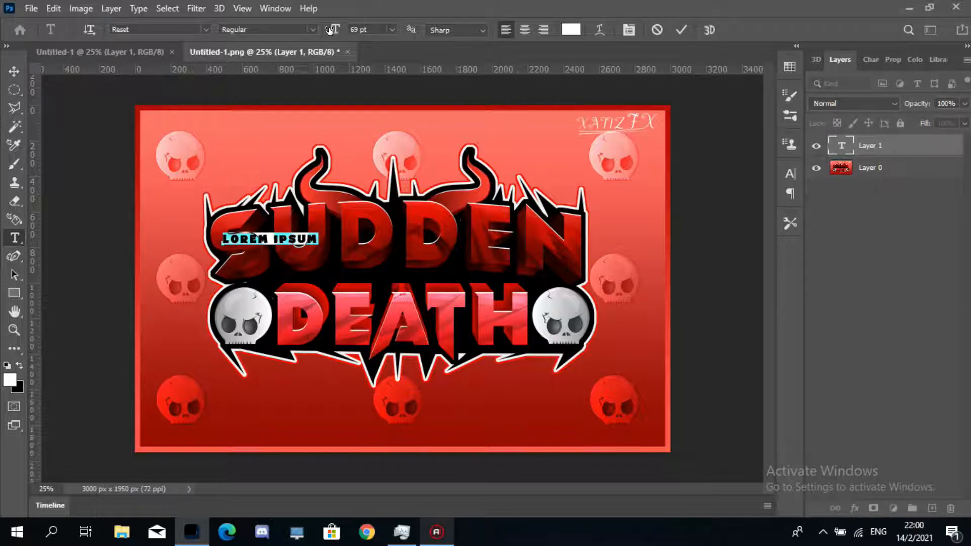
{"action": "left_click_drag", "start_coordinate": [330, 30], "coordinate": [549, 29]}
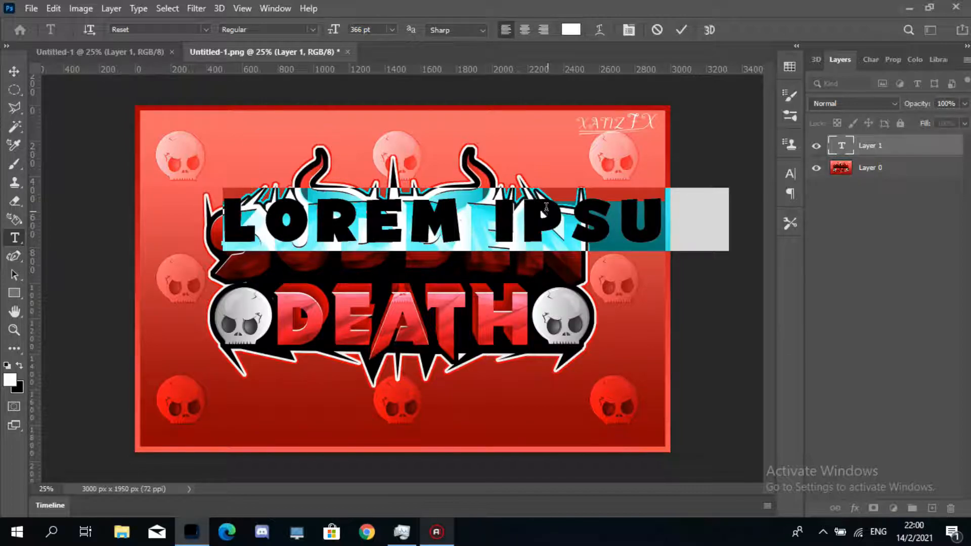
{"action": "type", "text": "SUDD"}
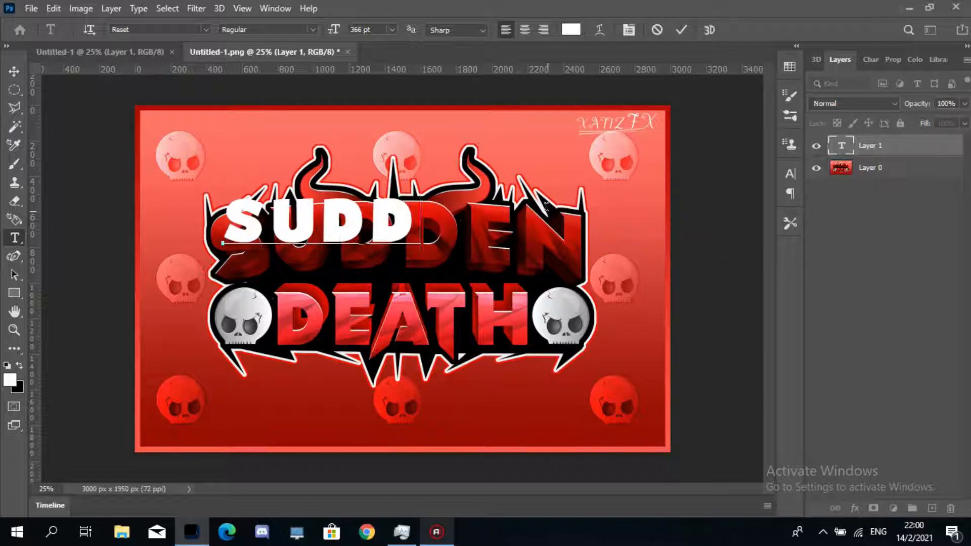
{"action": "type", "text": "EN"}
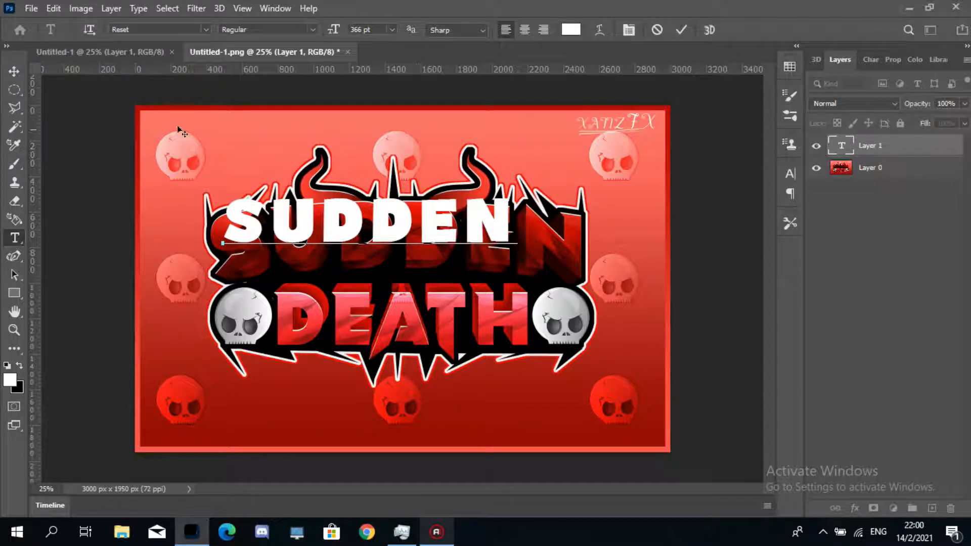
{"action": "left_click", "coordinate": [14, 72]}
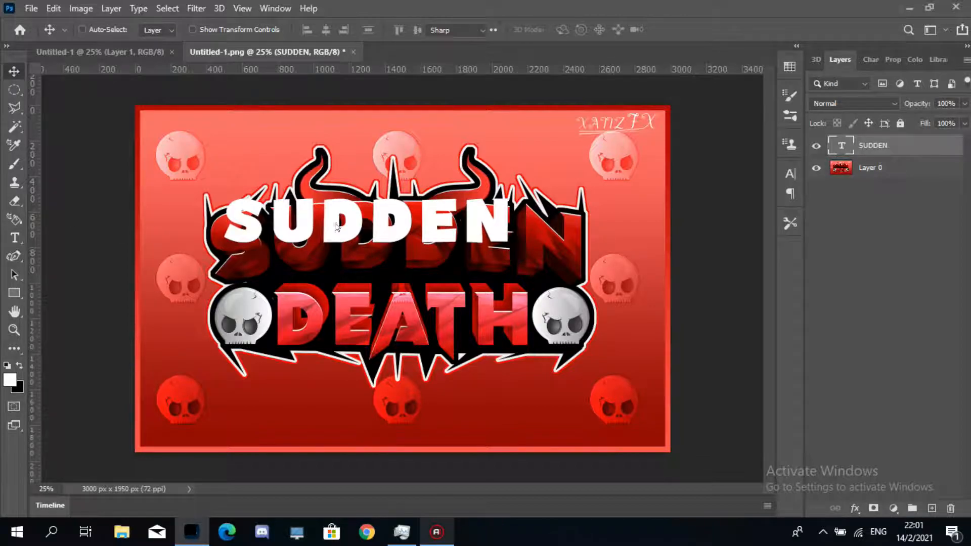
- Select all of the SUDDEN text and change its font to Vampire Wars
{"action": "key", "text": "t"}
{"action": "left_click_drag", "start_coordinate": [509, 220], "coordinate": [207, 223]}
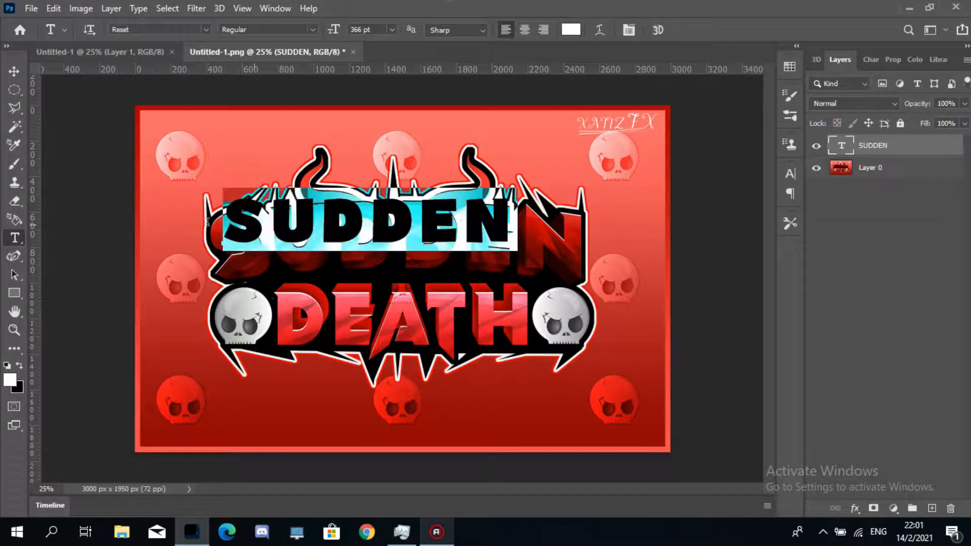
{"action": "left_click", "coordinate": [205, 30]}
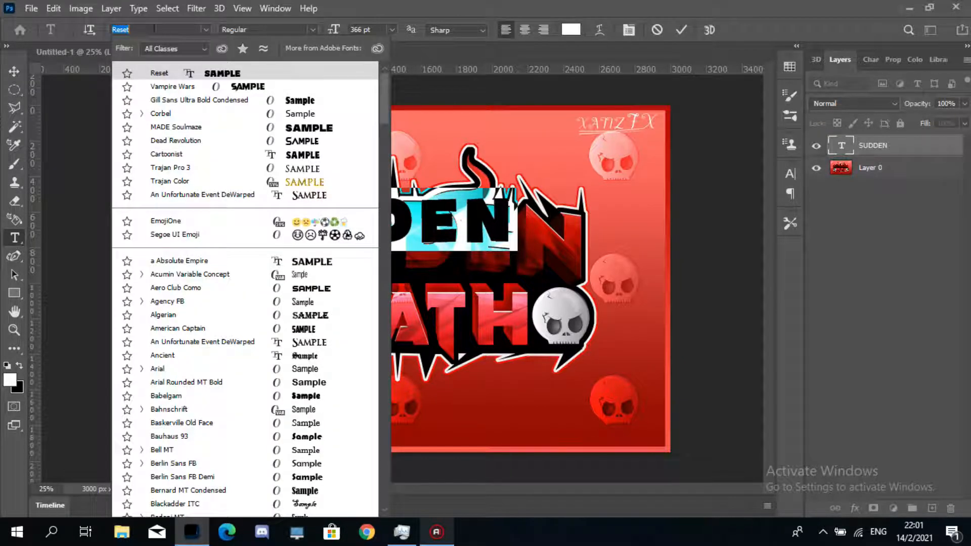
{"action": "type", "text": "c"}
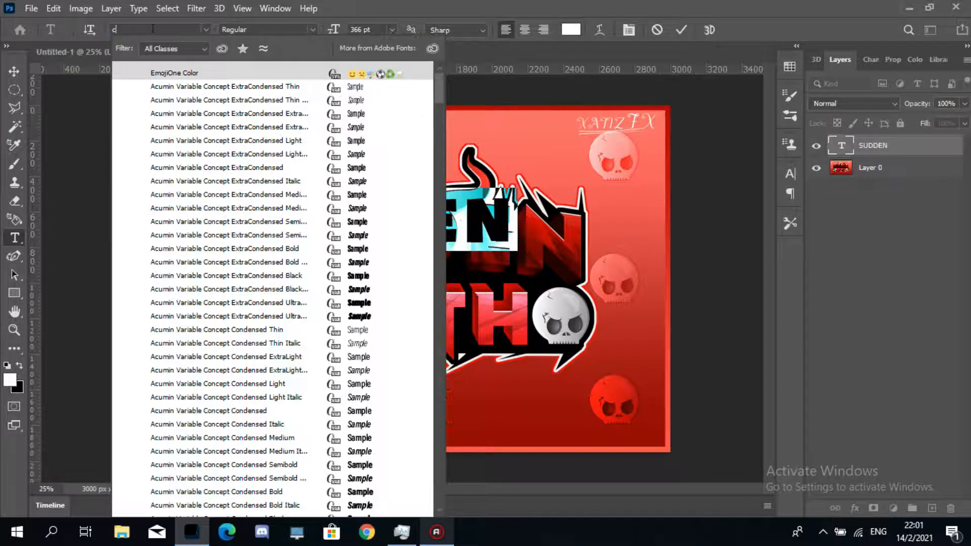
{"action": "key", "text": "BackSpace"}
{"action": "type", "text": "va"}
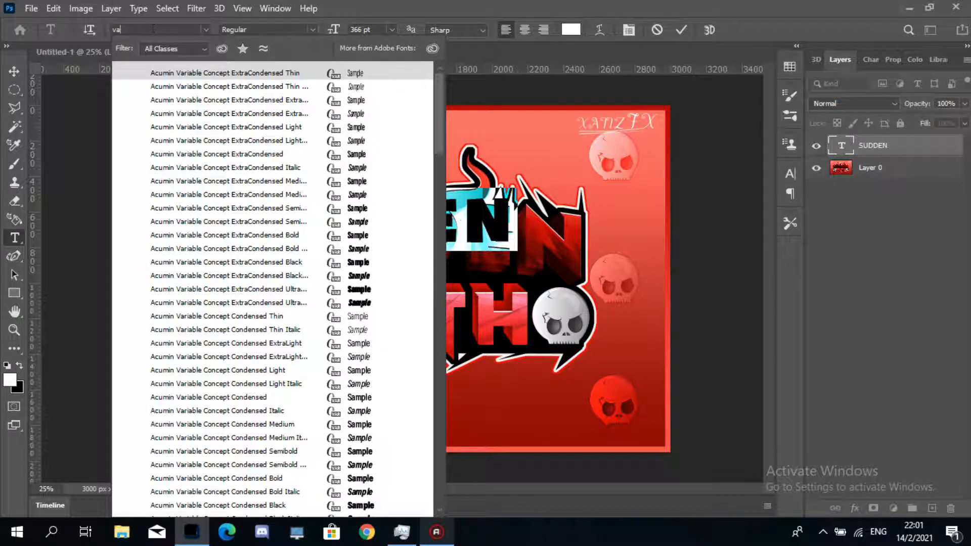
{"action": "type", "text": "mpire Wars"}
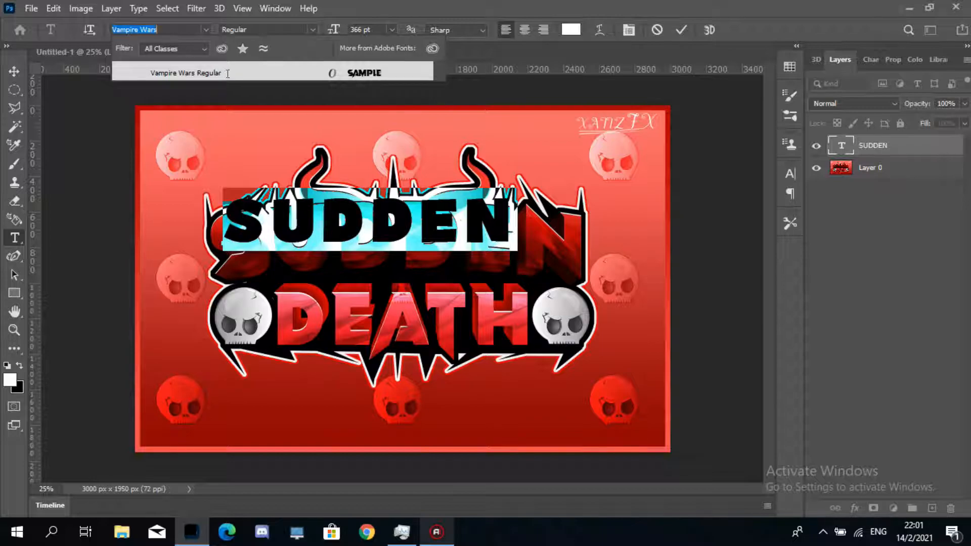
{"action": "left_click", "coordinate": [216, 73]}
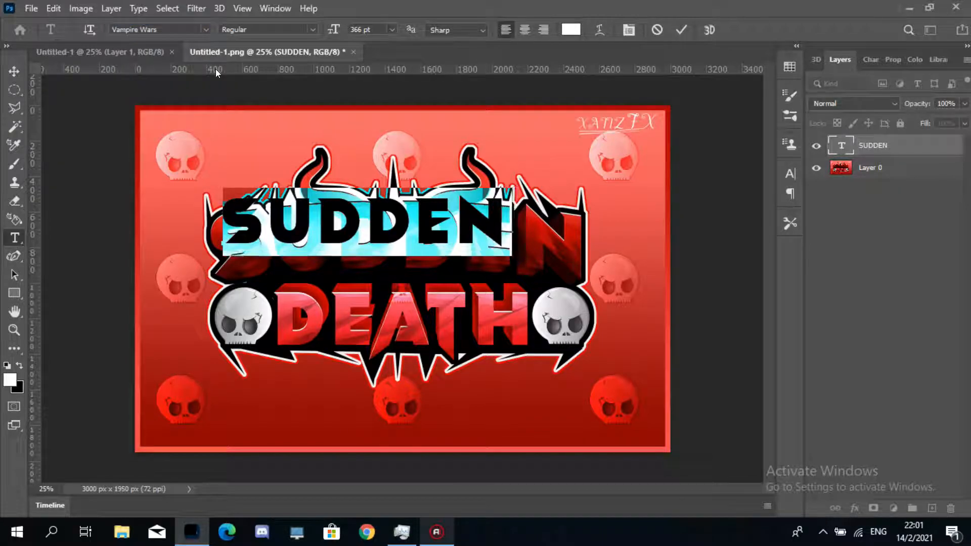
{"action": "left_click", "coordinate": [13, 72]}
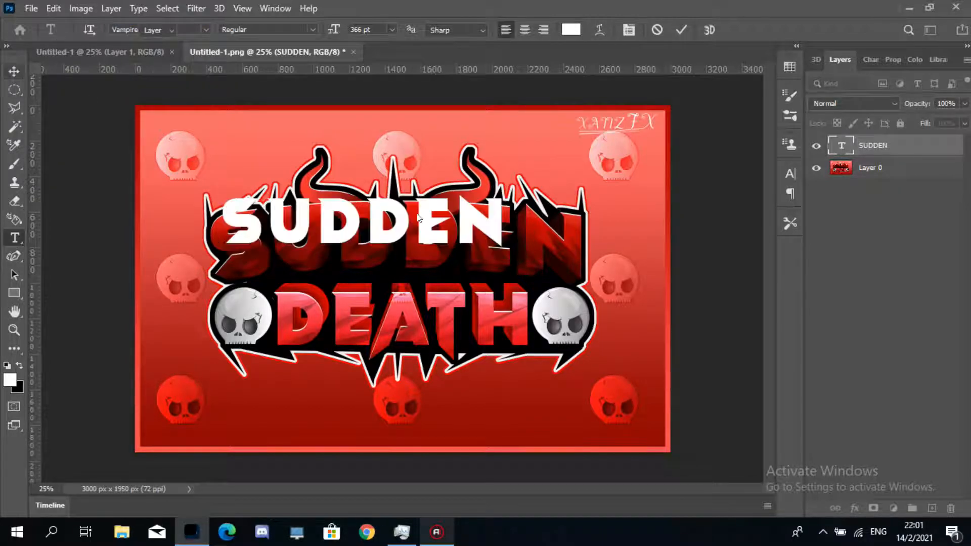
- Move the SUDDEN text and scale it up to about 133% so it covers the reference word SUDDEN
{"action": "left_click_drag", "start_coordinate": [410, 228], "coordinate": [424, 240]}
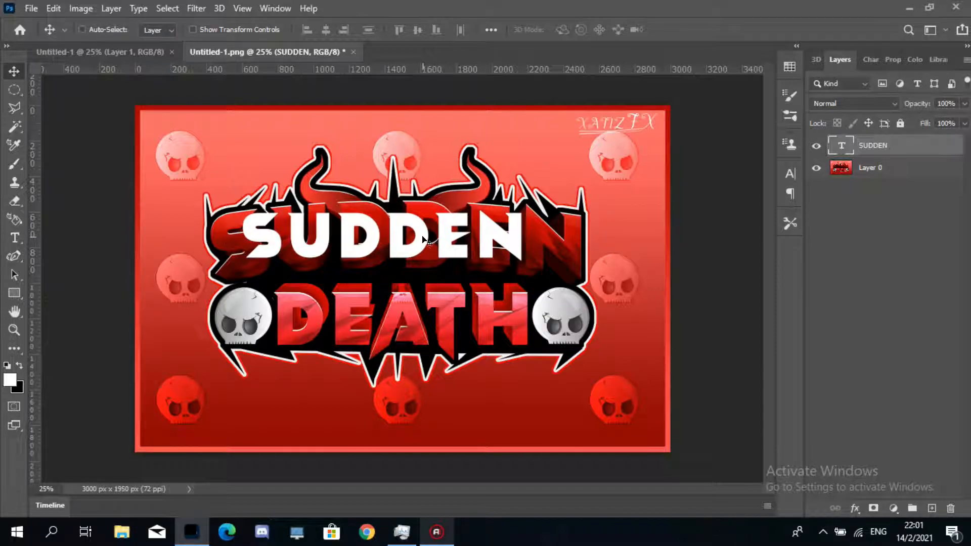
{"action": "key", "text": "ctrl"}
{"action": "key", "text": "ctrl+t"}
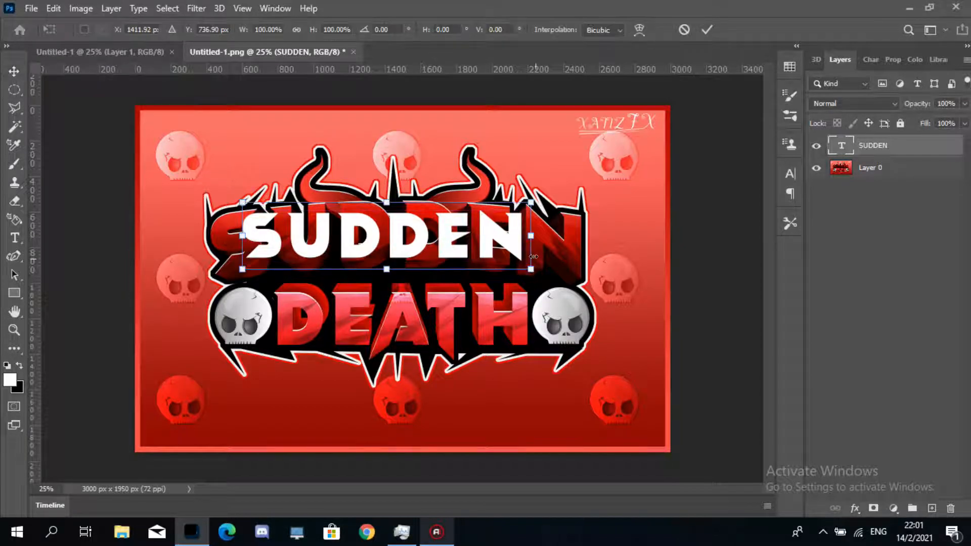
{"action": "left_click_drag", "start_coordinate": [545, 274], "coordinate": [599, 303]}
{"action": "key", "text": "ctrl+z"}
{"action": "key", "text": "ctrl+z"}
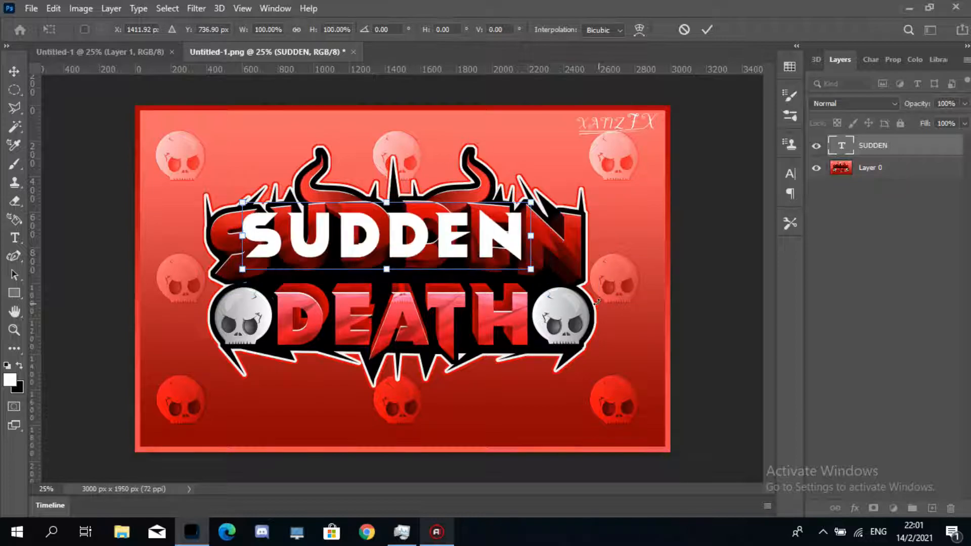
{"action": "left_click_drag", "start_coordinate": [531, 270], "coordinate": [571, 296]}
{"action": "left_click_drag", "start_coordinate": [521, 252], "coordinate": [538, 257]}
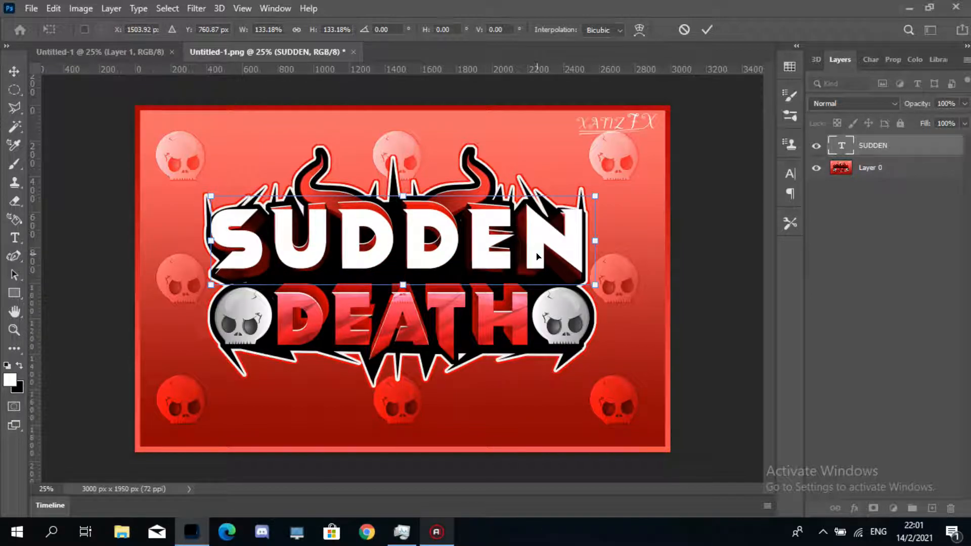
{"action": "left_click", "coordinate": [7, 70]}
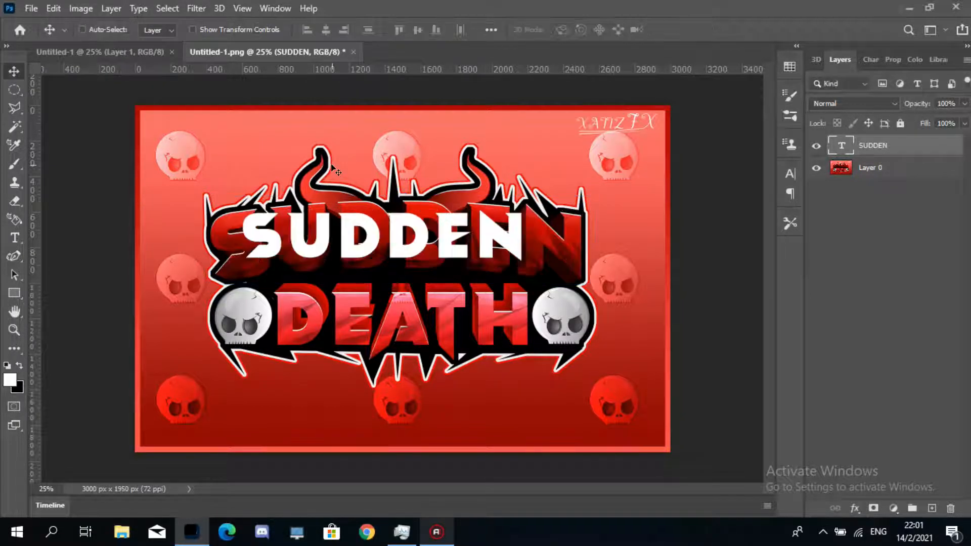
- Duplicate the SUDDEN text below the original and retype the copy as DEATH
{"action": "left_click_drag", "start_coordinate": [454, 220], "coordinate": [450, 318]}
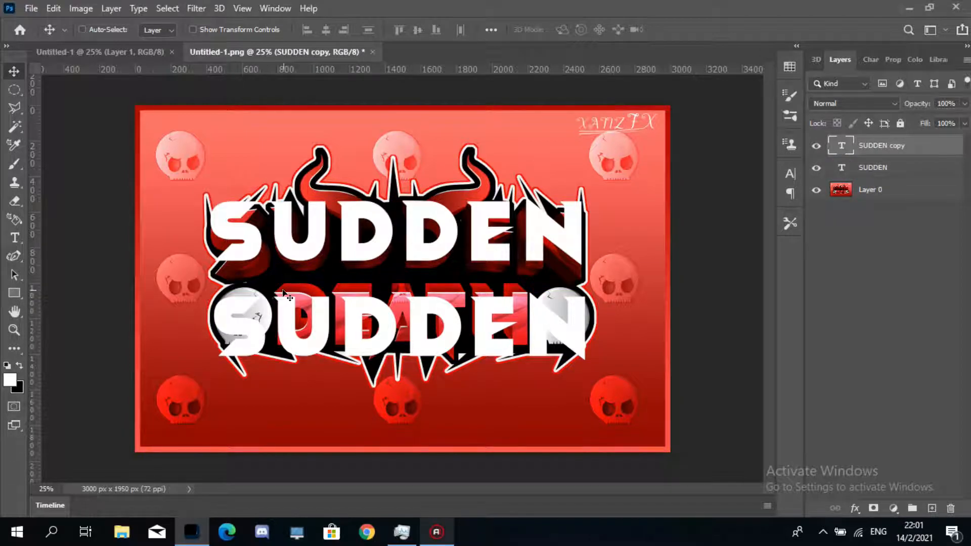
{"action": "left_click", "coordinate": [14, 237]}
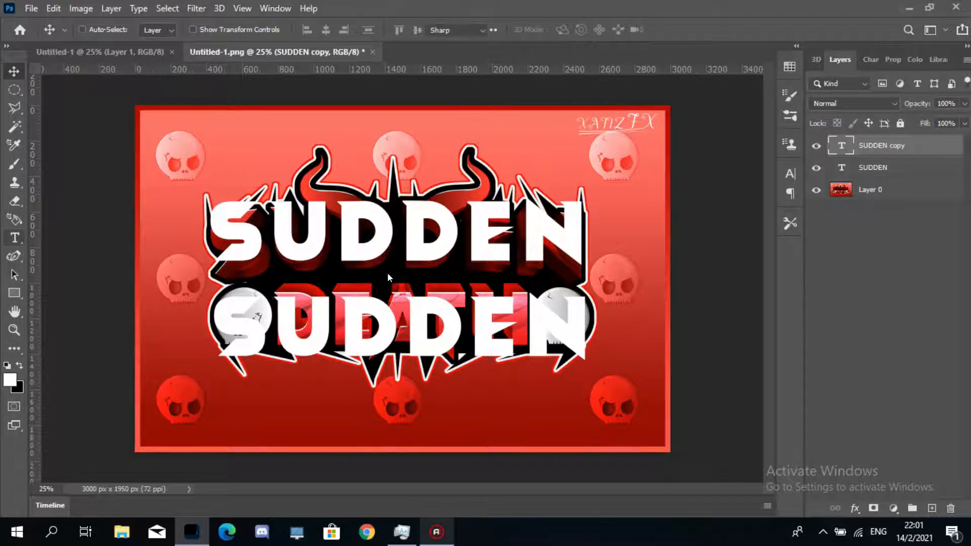
{"action": "left_click", "coordinate": [579, 313]}
{"action": "left_click_drag", "start_coordinate": [597, 324], "coordinate": [210, 319]}
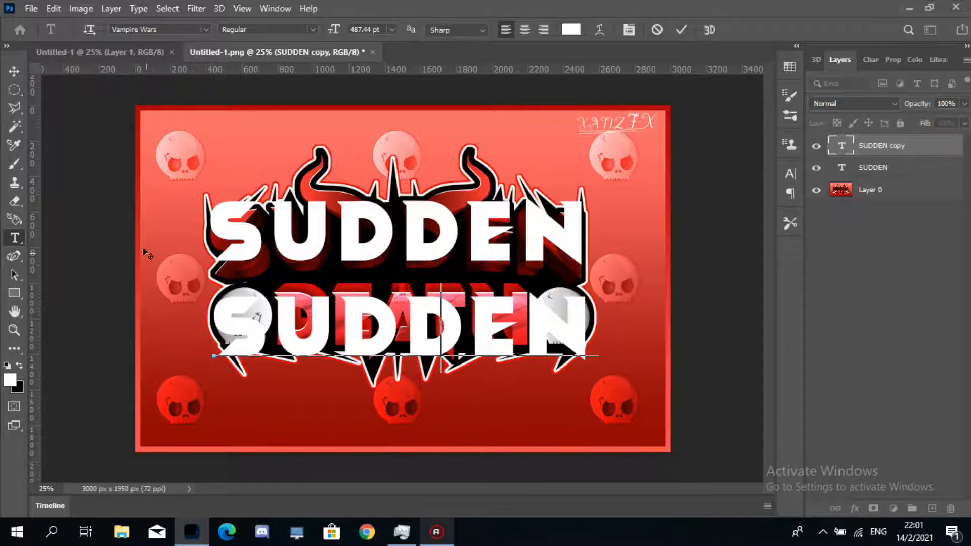
{"action": "type", "text": "DEATH"}
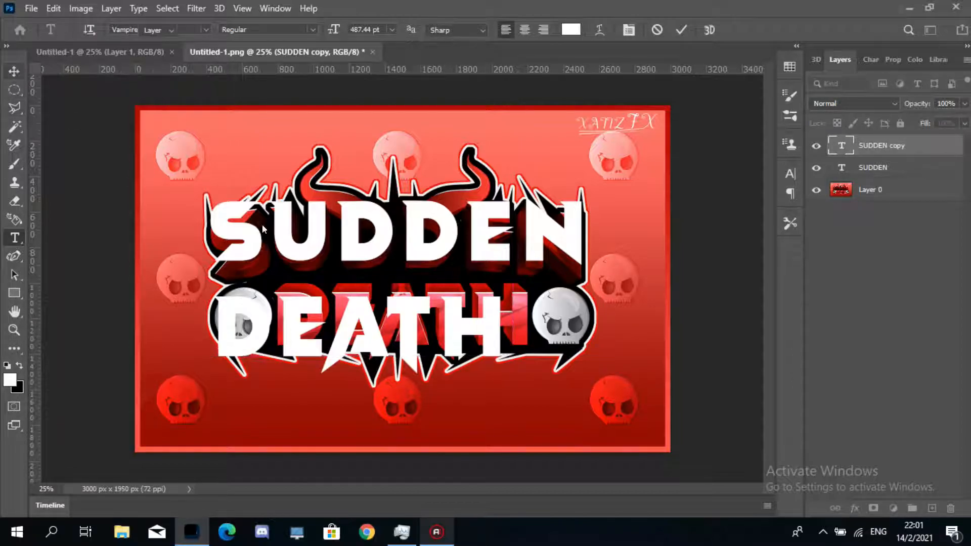
- Scale the DEATH text down to about 94% and position it over the reference DEATH lettering
{"action": "left_click_drag", "start_coordinate": [409, 306], "coordinate": [437, 302]}
{"action": "key", "text": "ctrl+t"}
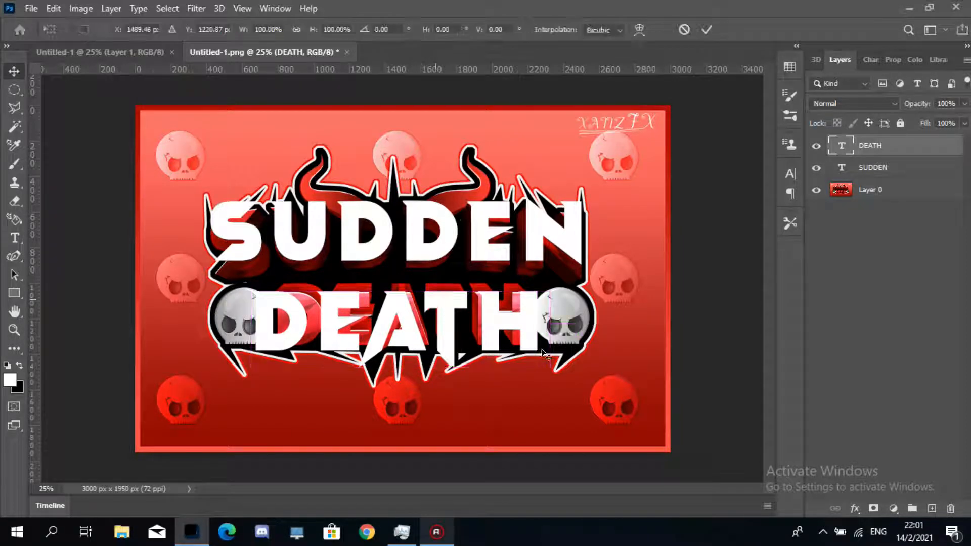
{"action": "mouse_move", "coordinate": [547, 367]}
{"action": "left_mouse_down"}
{"action": "mouse_move", "coordinate": [532, 362]}
{"action": "mouse_move", "coordinate": [558, 374]}
{"action": "mouse_move", "coordinate": [534, 360]}
{"action": "mouse_move", "coordinate": [547, 366]}
{"action": "left_mouse_up"}
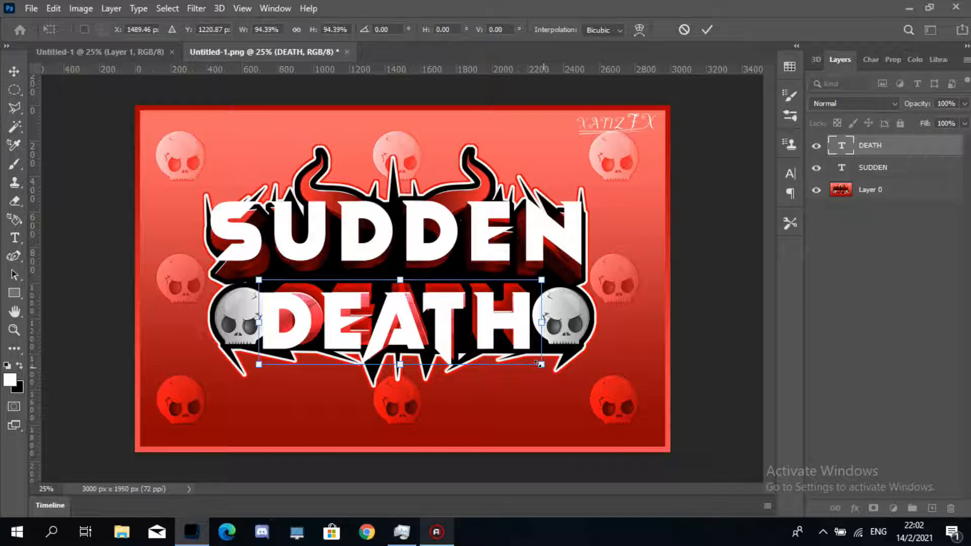
{"action": "left_click_drag", "start_coordinate": [538, 363], "coordinate": [531, 363]}
{"action": "key", "text": "Return"}
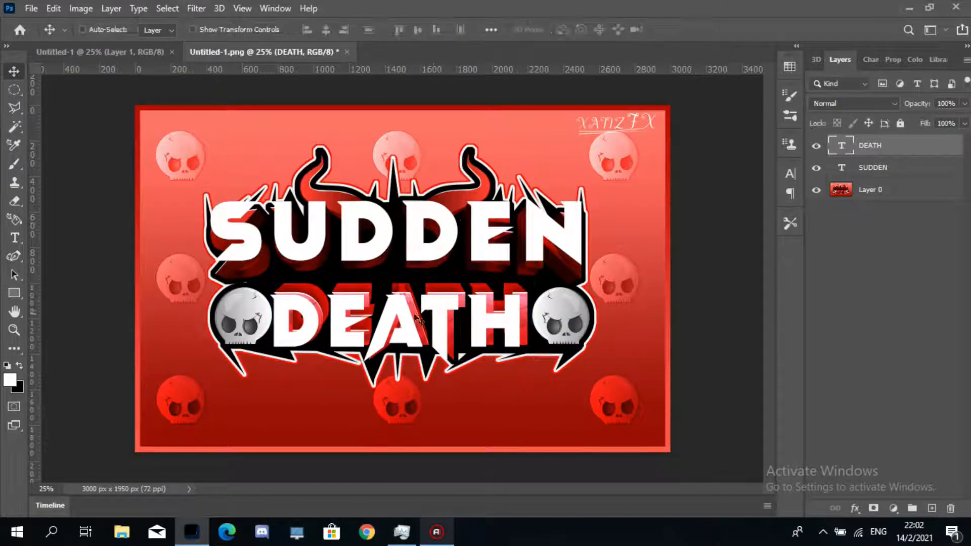
{"action": "mouse_move", "coordinate": [437, 318]}
{"action": "left_mouse_down"}
{"action": "mouse_move", "coordinate": [449, 333]}
{"action": "mouse_move", "coordinate": [449, 312]}
{"action": "left_mouse_up"}
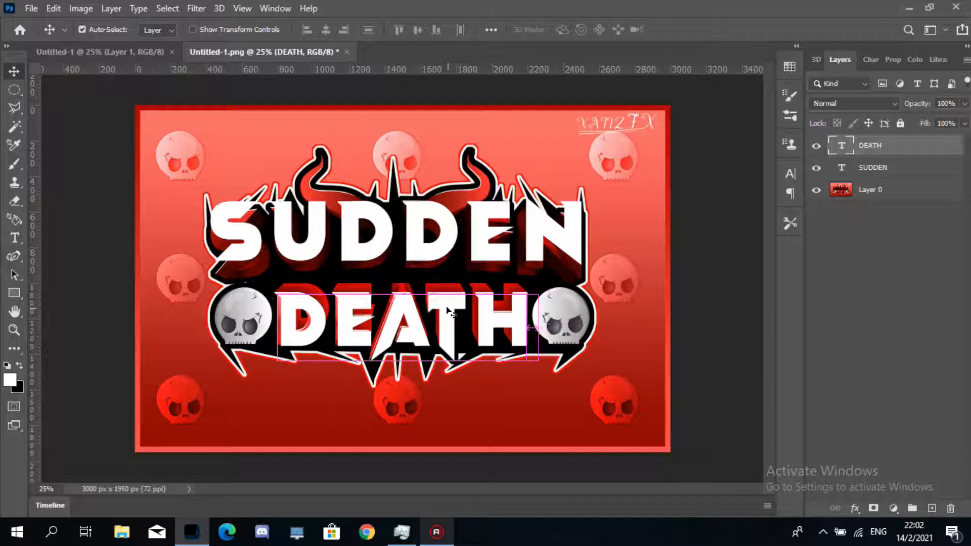
- Scale the DEATH text up slightly to about 101% and commit the transform
{"action": "key", "text": "ctrl+t"}
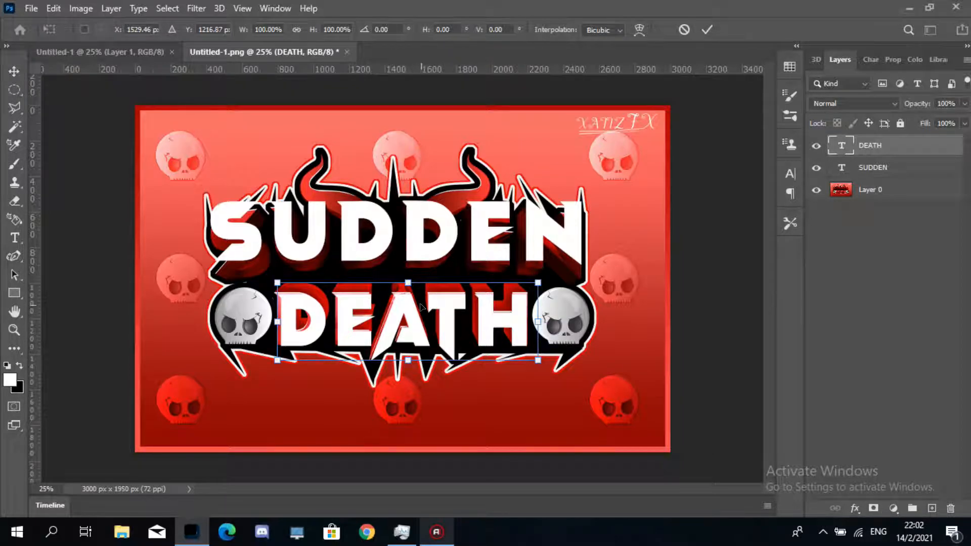
{"action": "left_click_drag", "start_coordinate": [536, 360], "coordinate": [540, 361]}
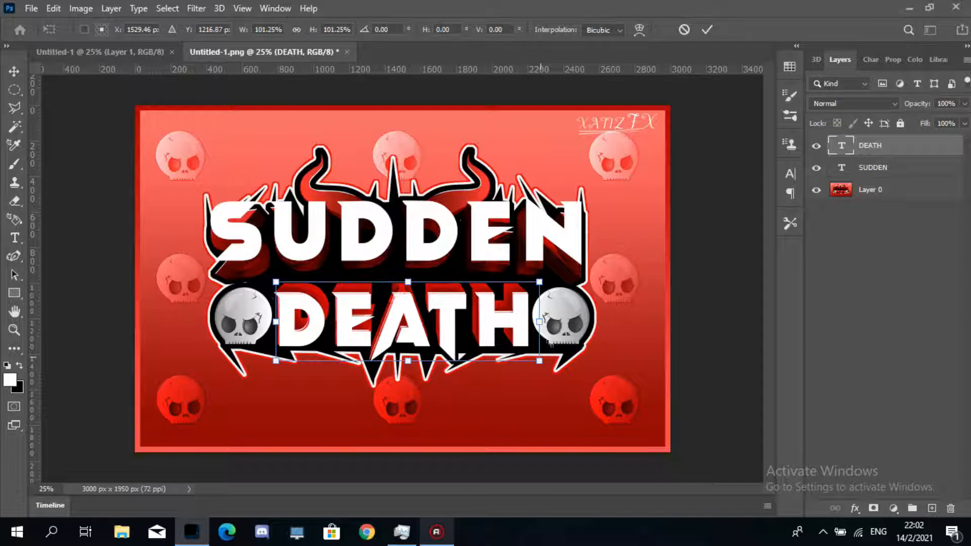
{"action": "left_click", "coordinate": [15, 72]}
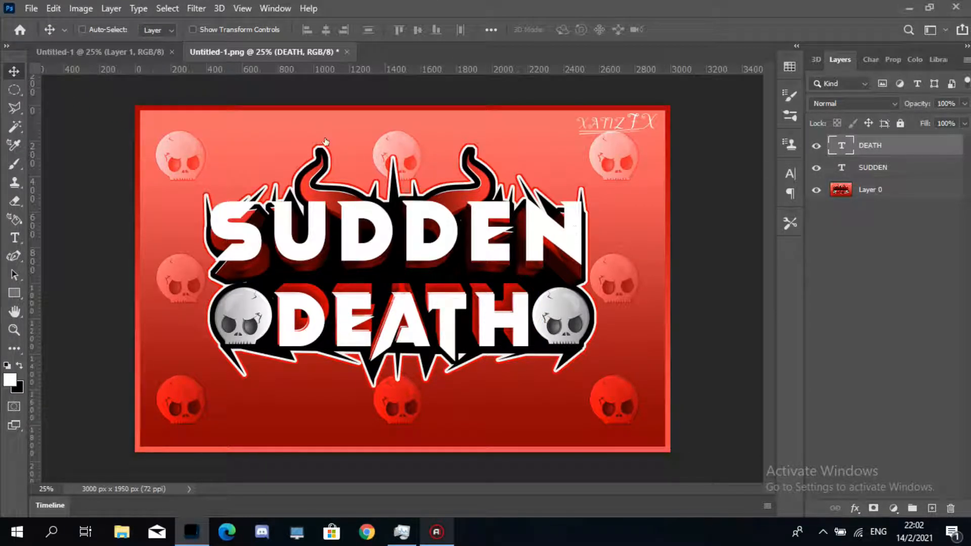
{"action": "left_click", "coordinate": [898, 167]}
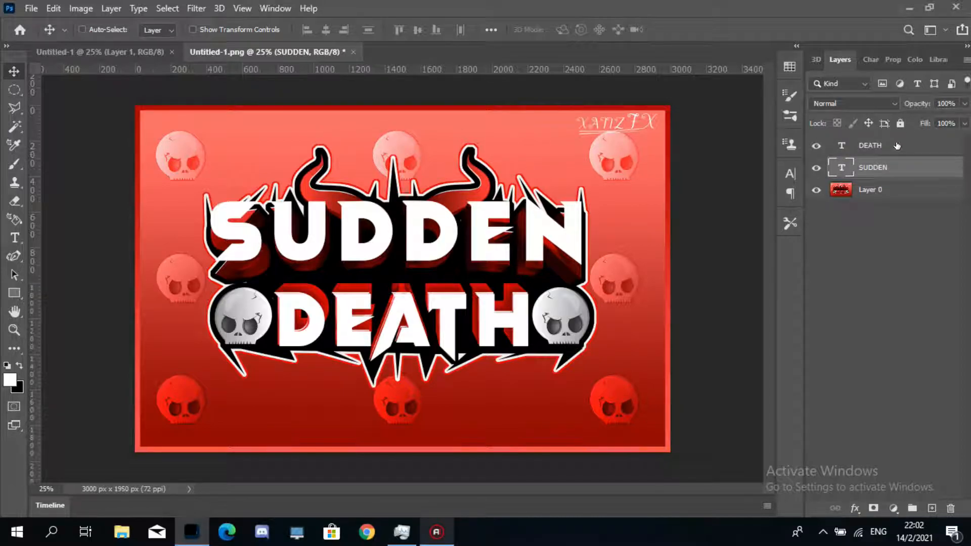
{"action": "right_click", "coordinate": [902, 160]}
{"action": "left_click", "coordinate": [798, 19]}
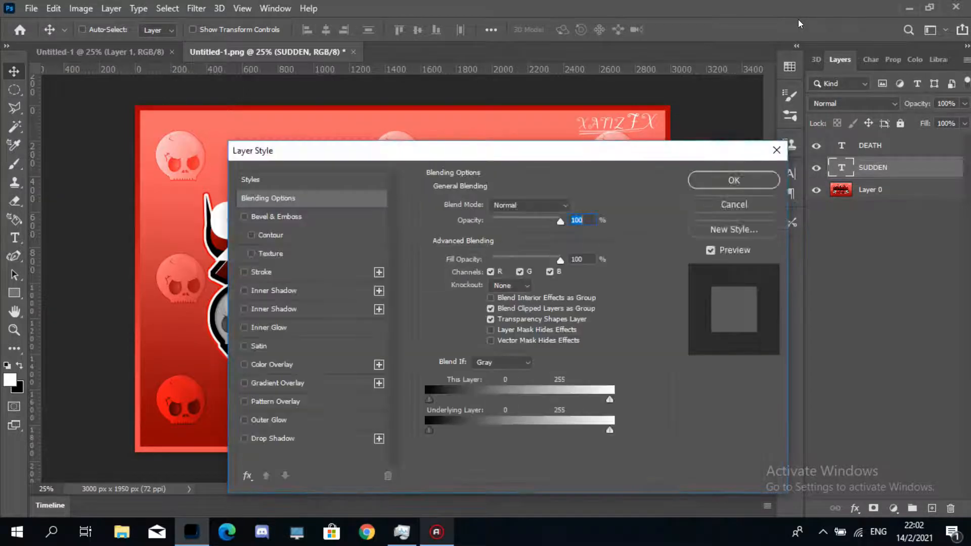
{"action": "left_click_drag", "start_coordinate": [604, 153], "coordinate": [677, 105]}
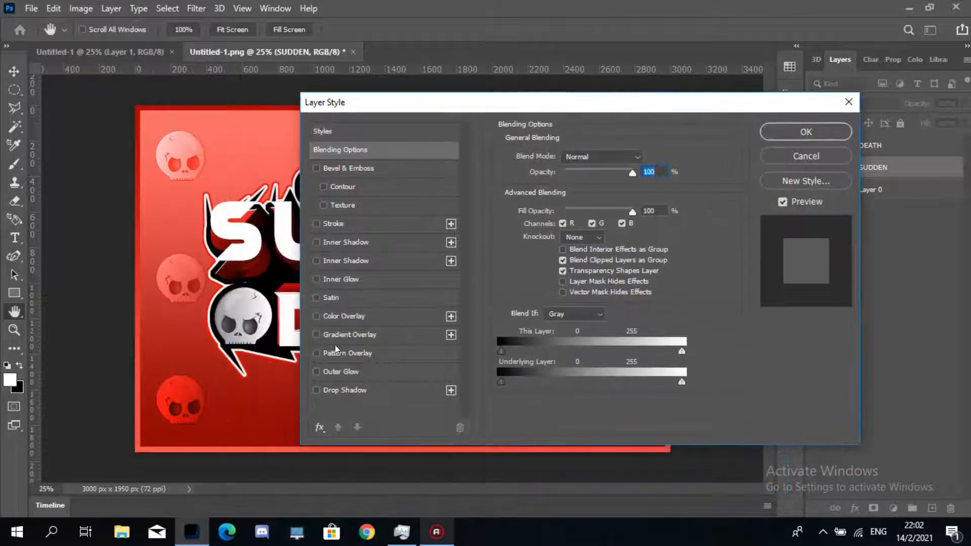
{"action": "left_click", "coordinate": [373, 340]}
{"action": "left_click_drag", "start_coordinate": [511, 103], "coordinate": [466, 133]}
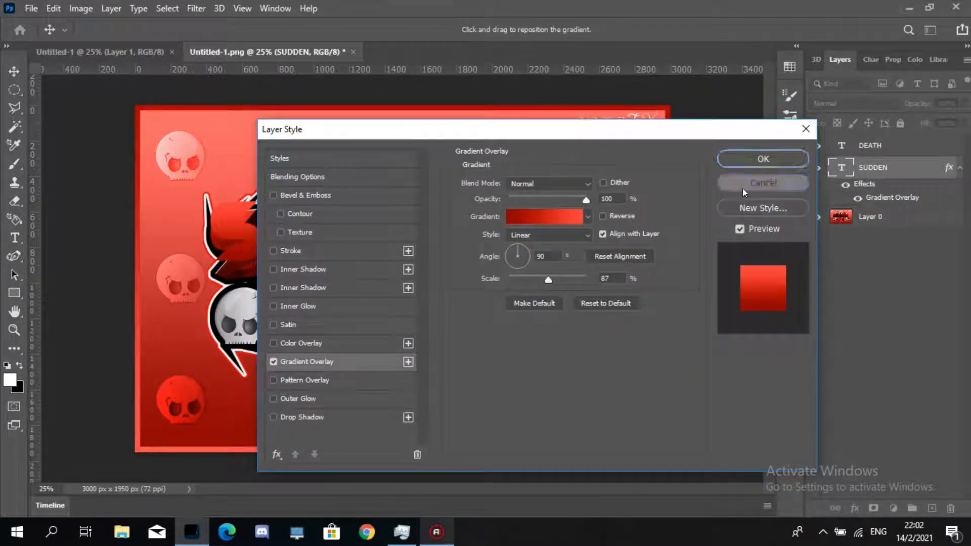
{"action": "left_click", "coordinate": [771, 181]}
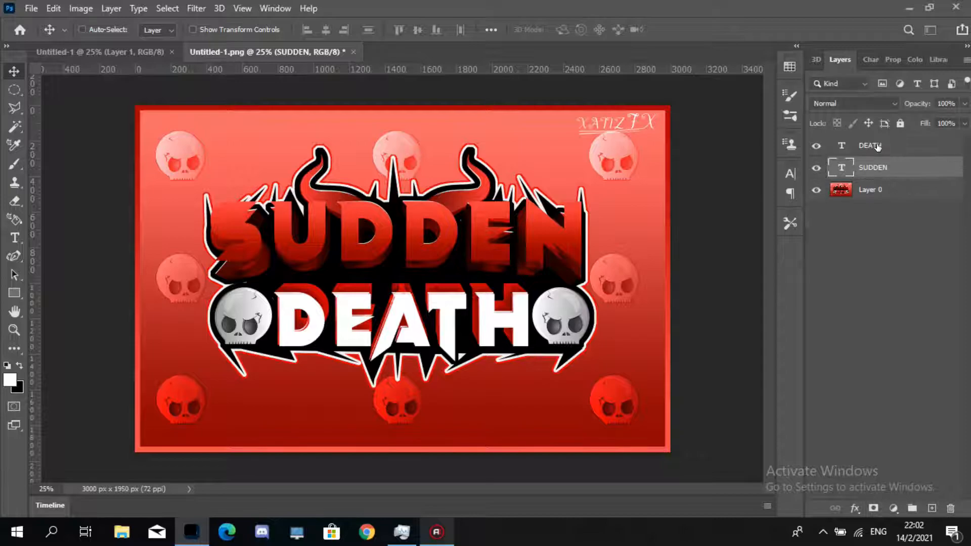
- Add a Gradient Overlay layer style to the DEATH text layer
{"action": "left_click", "coordinate": [864, 145]}
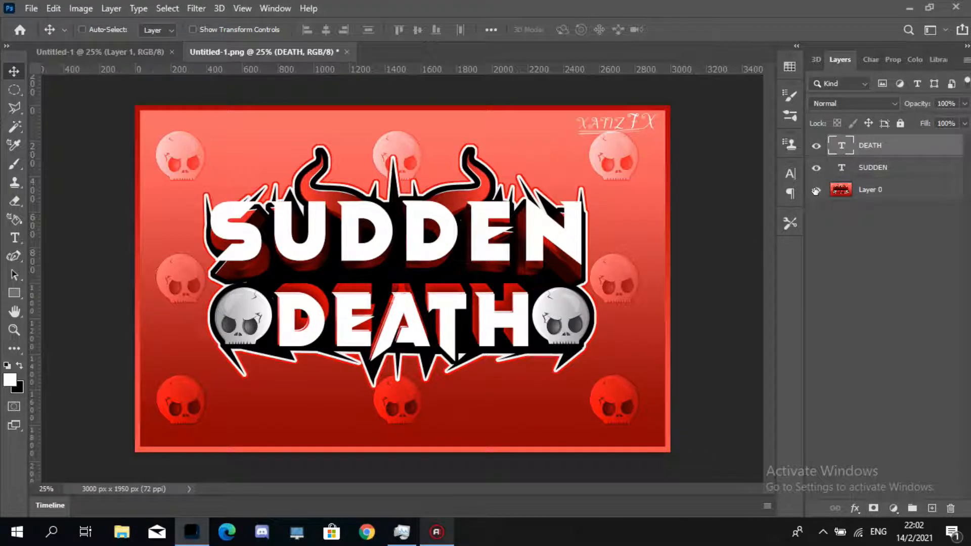
{"action": "right_click", "coordinate": [855, 145]}
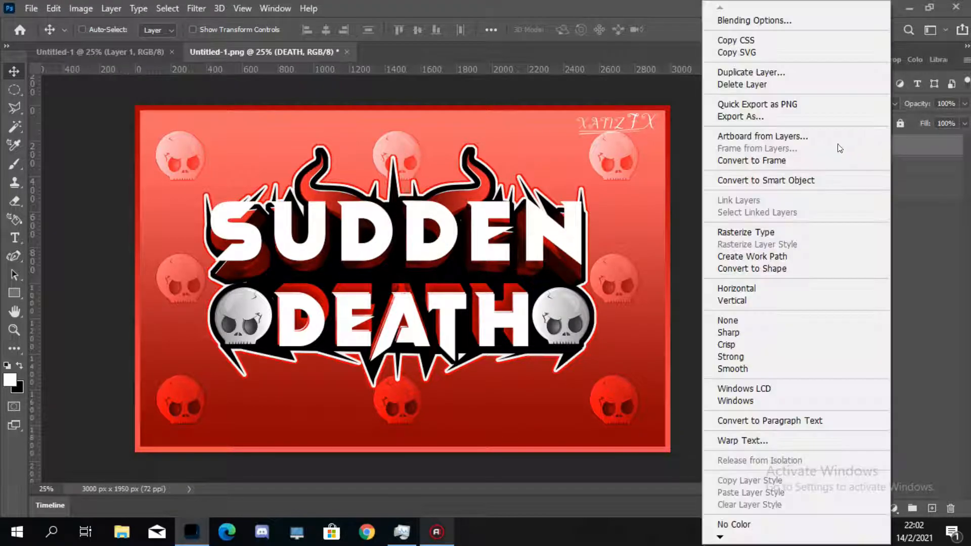
{"action": "left_click", "coordinate": [748, 17]}
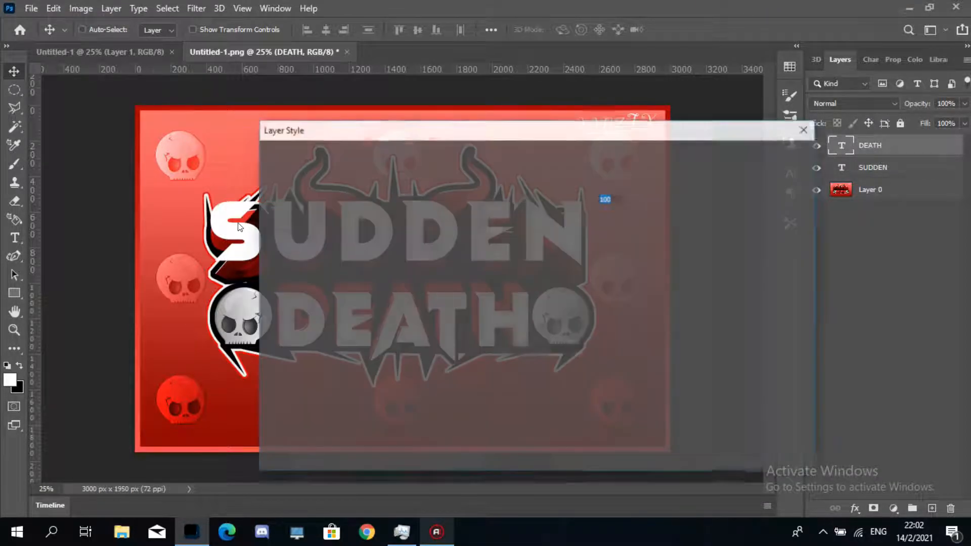
{"action": "left_click", "coordinate": [347, 361]}
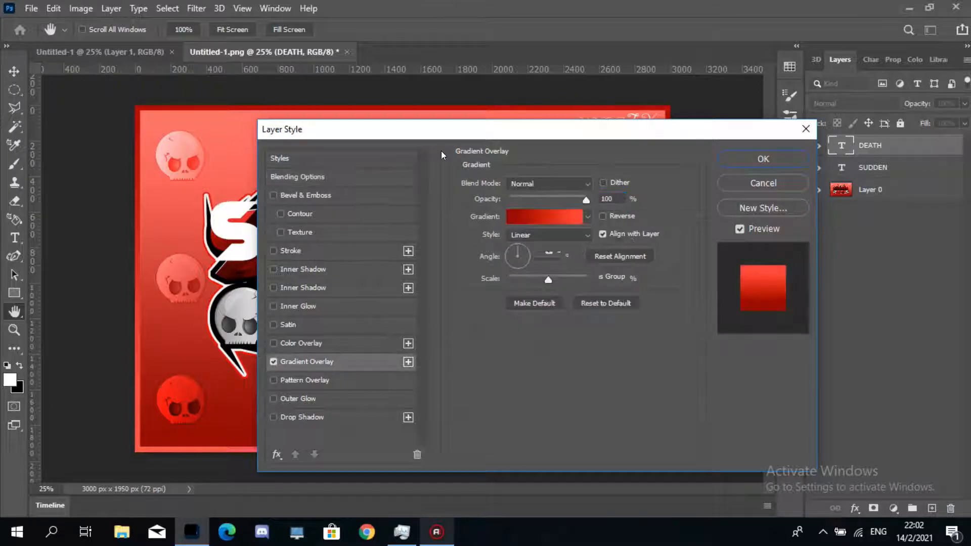
{"action": "left_click_drag", "start_coordinate": [555, 123], "coordinate": [643, 132]}
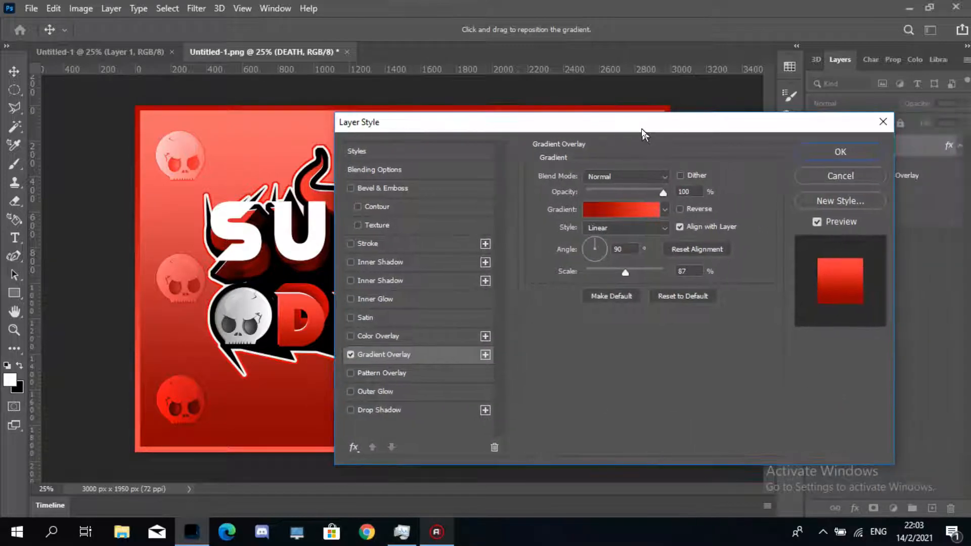
- Set the DEATH gradient stops to 8b0101 and ff3a3a, then confirm the gradient and layer style
{"action": "left_click", "coordinate": [641, 216]}
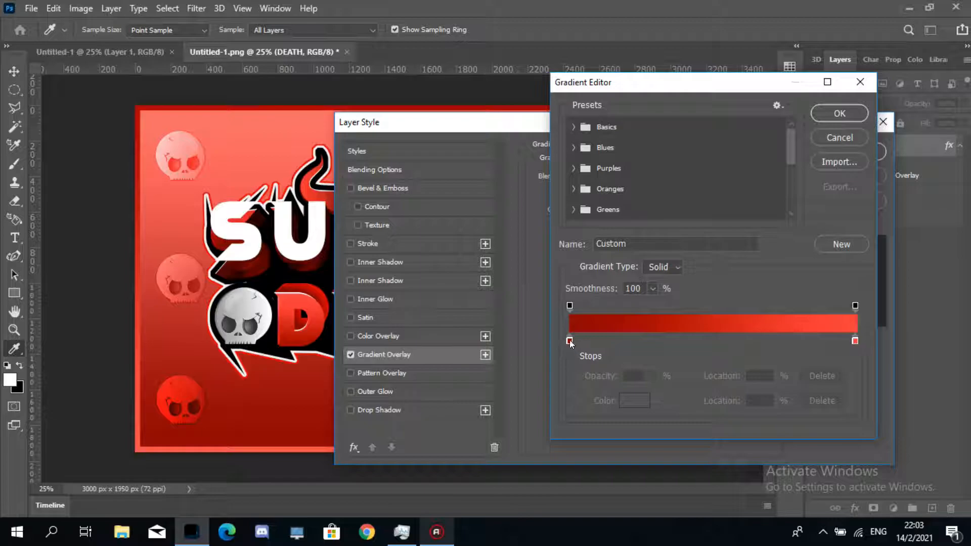
{"action": "left_click", "coordinate": [569, 340]}
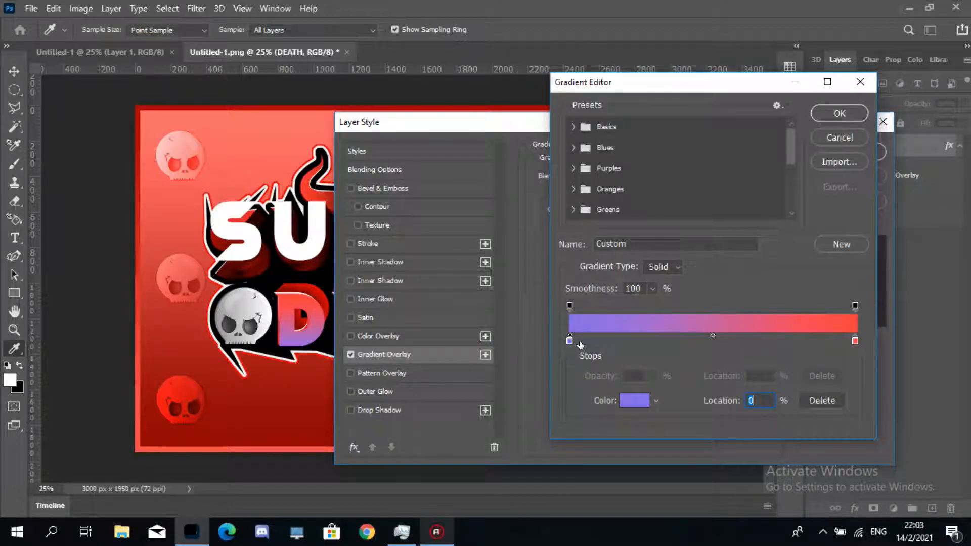
{"action": "key", "text": "ctrl+z"}
{"action": "key", "text": "ctrl+z"}
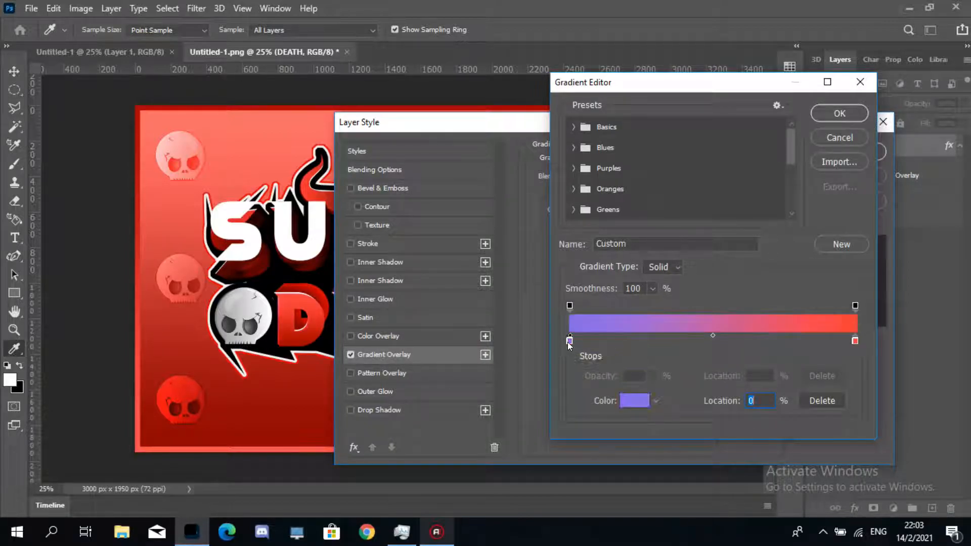
{"action": "key", "text": "ctrl+z"}
{"action": "double_click", "coordinate": [569, 341]}
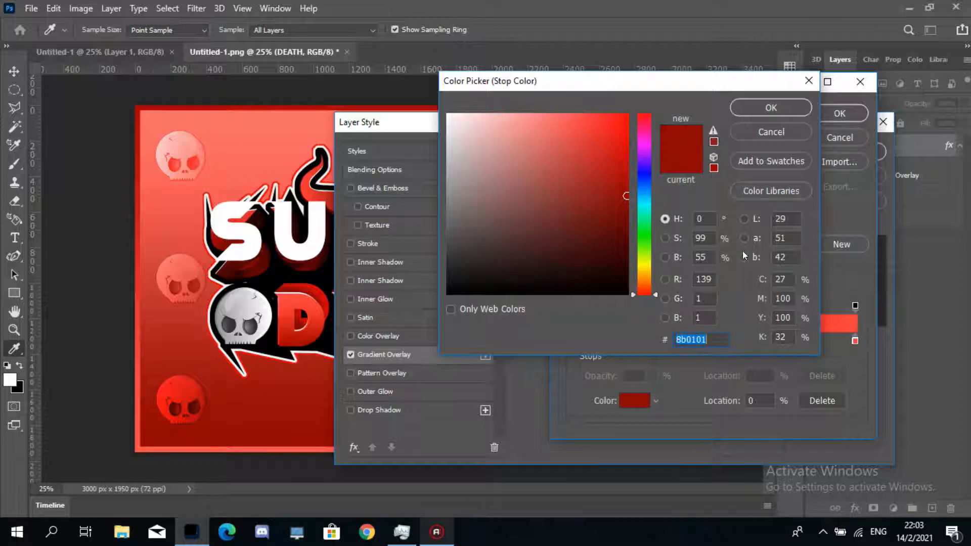
{"action": "left_click", "coordinate": [766, 109]}
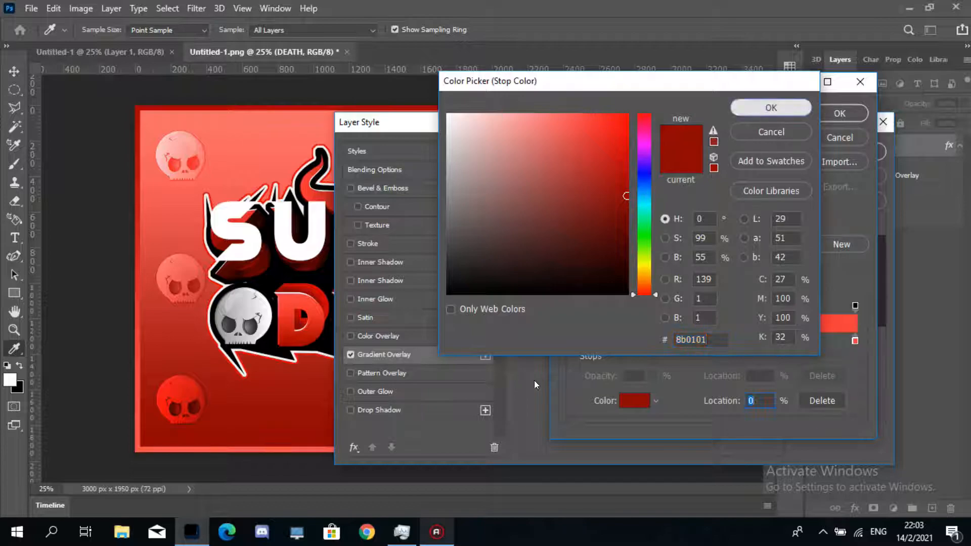
{"action": "left_click", "coordinate": [854, 340]}
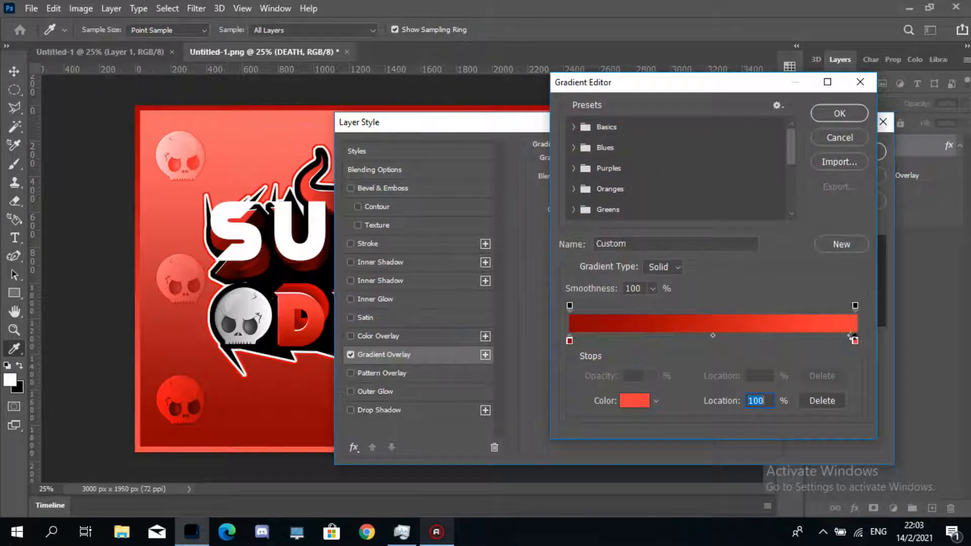
{"action": "double_click", "coordinate": [854, 340]}
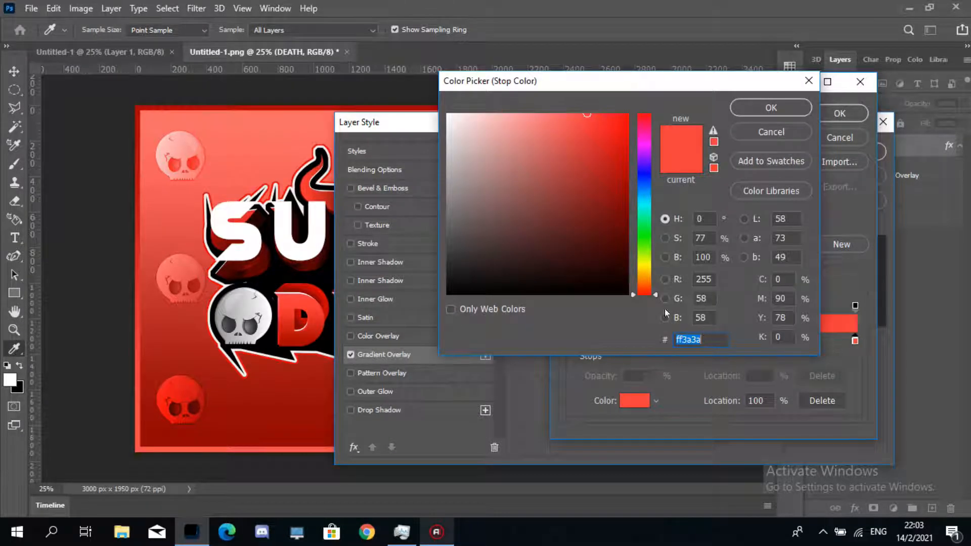
{"action": "left_click", "coordinate": [765, 107]}
{"action": "left_click", "coordinate": [839, 113]}
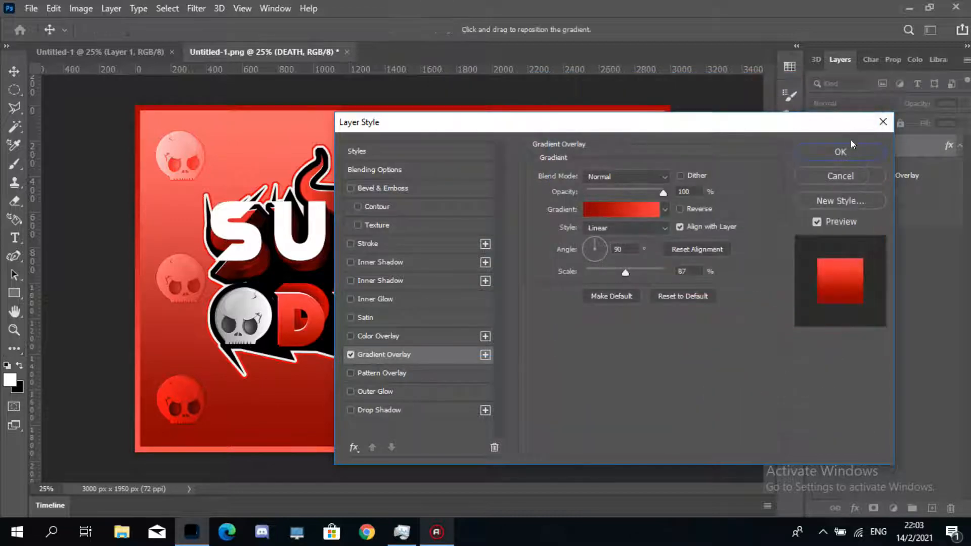
{"action": "left_click", "coordinate": [857, 150]}
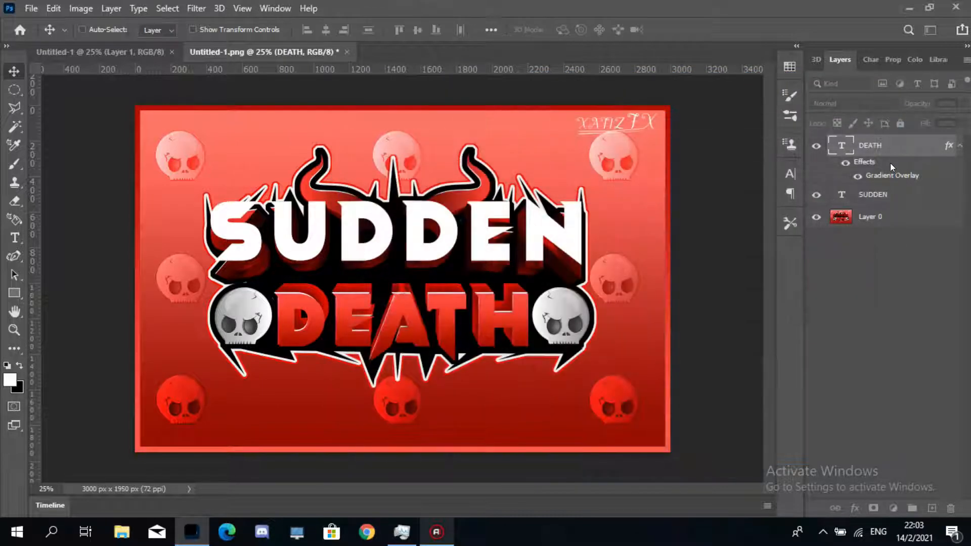
- Add a Gradient Overlay layer style to the SUDDEN text layer
{"action": "left_click", "coordinate": [886, 194]}
{"action": "right_click", "coordinate": [887, 193]}
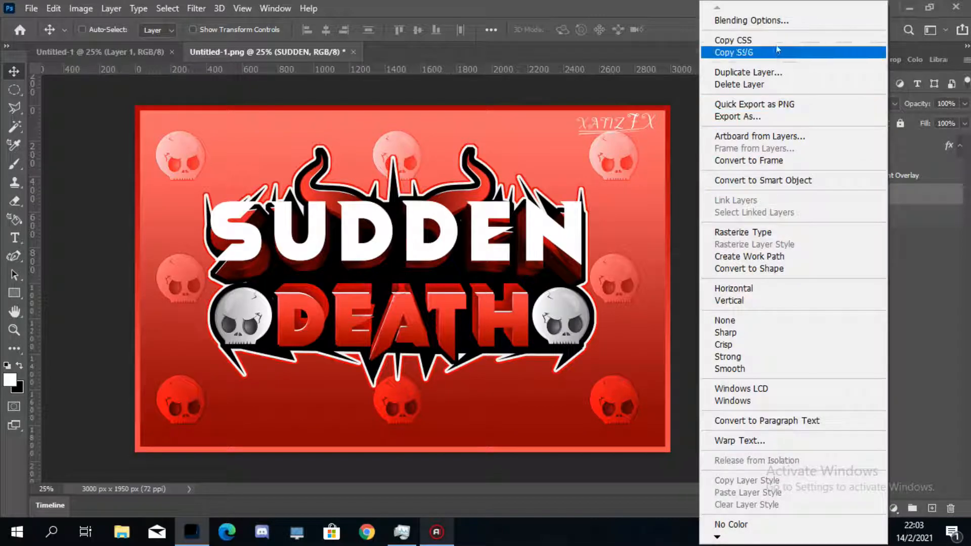
{"action": "left_click", "coordinate": [778, 23]}
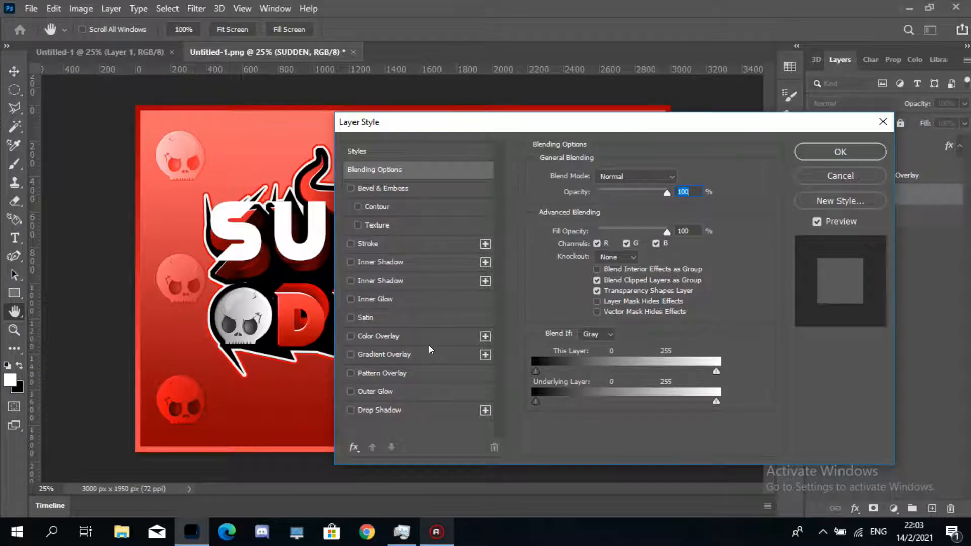
{"action": "left_click", "coordinate": [351, 337]}
{"action": "left_click", "coordinate": [350, 336]}
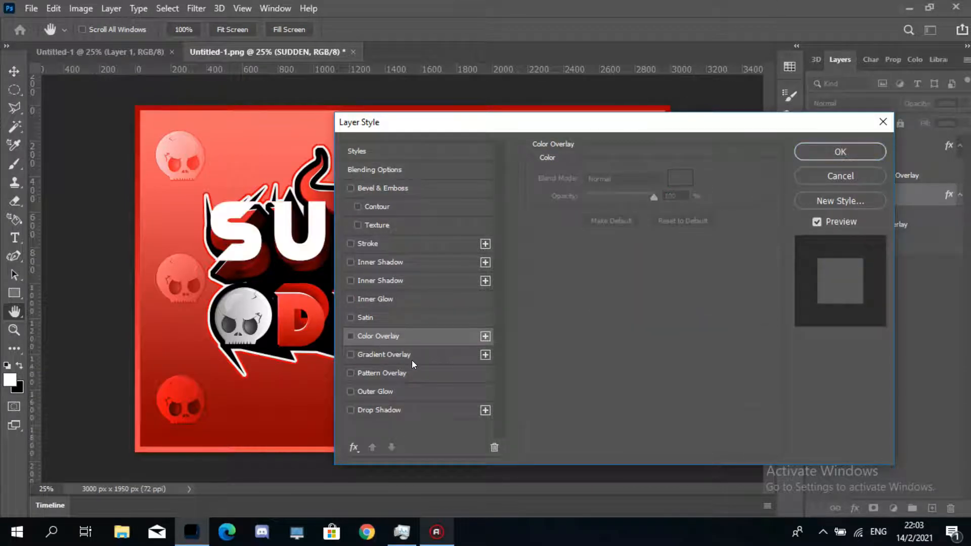
{"action": "left_click", "coordinate": [412, 360]}
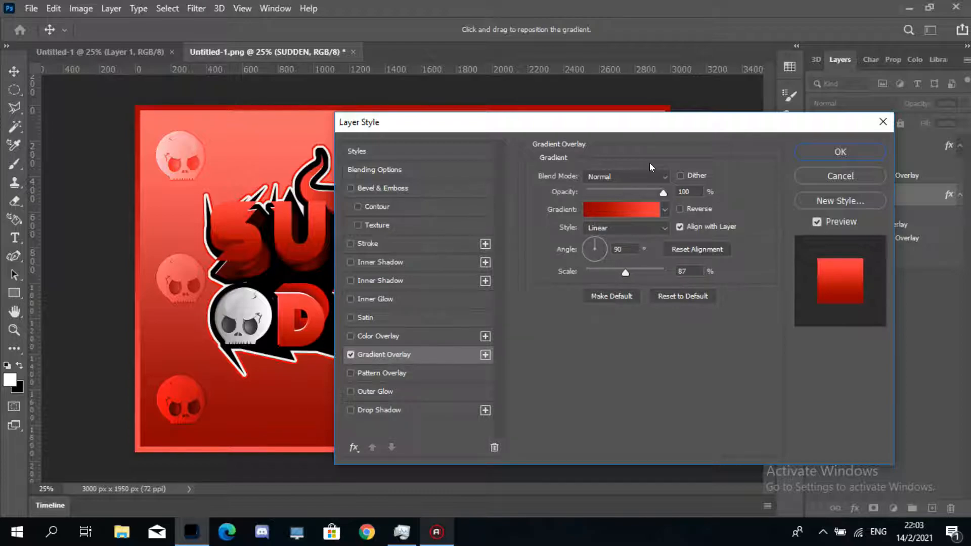
- Change the right stop of the SUDDEN gradient to the colour ff1919
{"action": "left_click", "coordinate": [631, 208]}
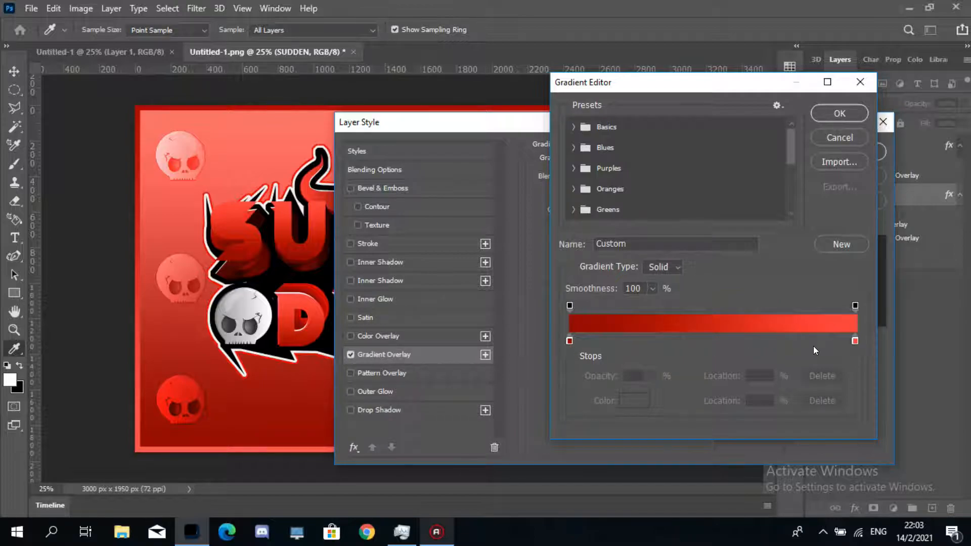
{"action": "double_click", "coordinate": [855, 341]}
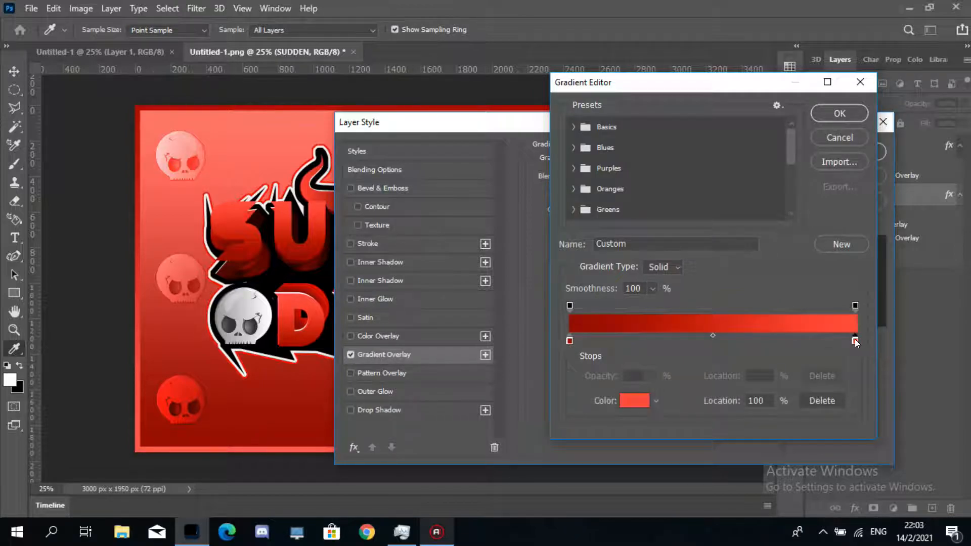
{"action": "mouse_move", "coordinate": [614, 167]}
{"action": "left_mouse_down"}
{"action": "mouse_move", "coordinate": [605, 121]}
{"action": "mouse_move", "coordinate": [613, 99]}
{"action": "mouse_move", "coordinate": [606, 102]}
{"action": "left_mouse_up"}
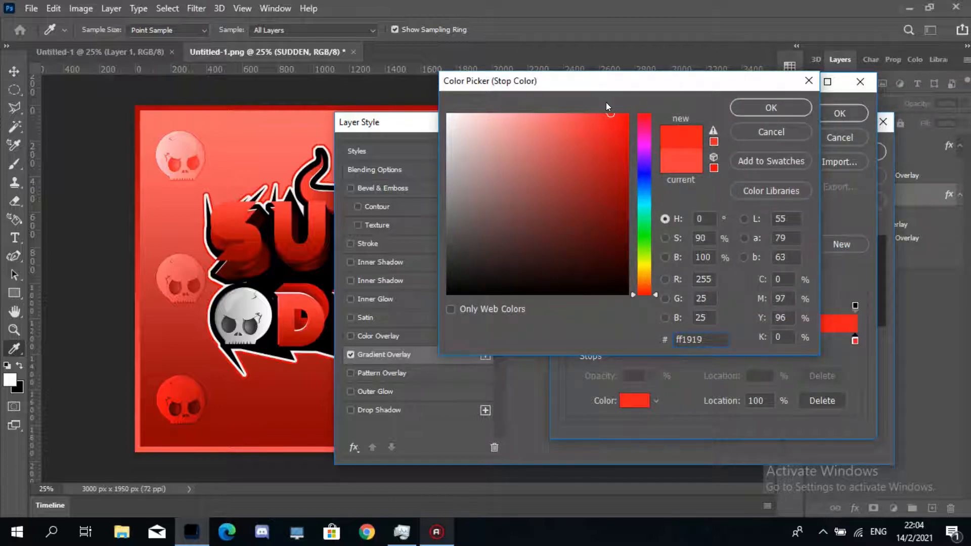
{"action": "left_click", "coordinate": [760, 106]}
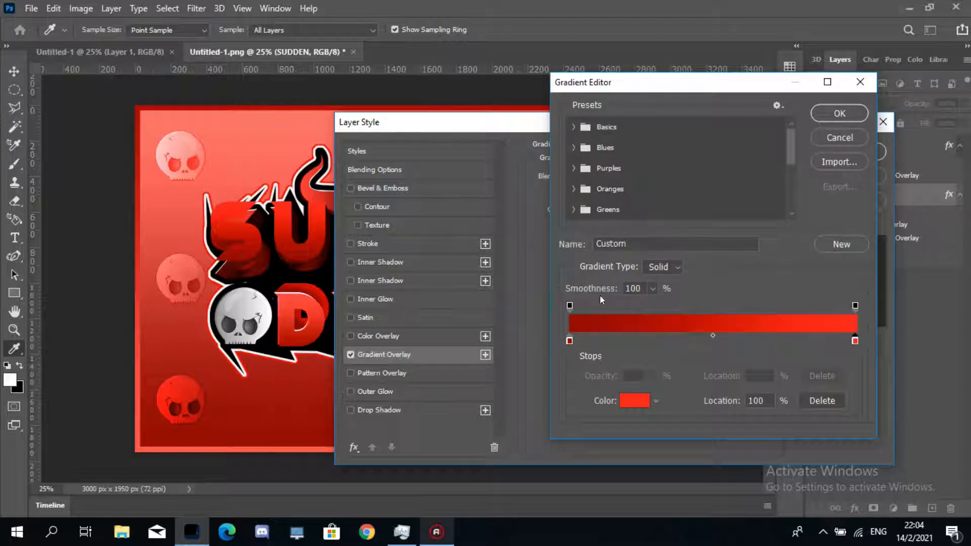
- Set the left gradient stop to 6d0000 and confirm the gradient and layer style
{"action": "left_click", "coordinate": [570, 340]}
{"action": "double_click", "coordinate": [570, 341]}
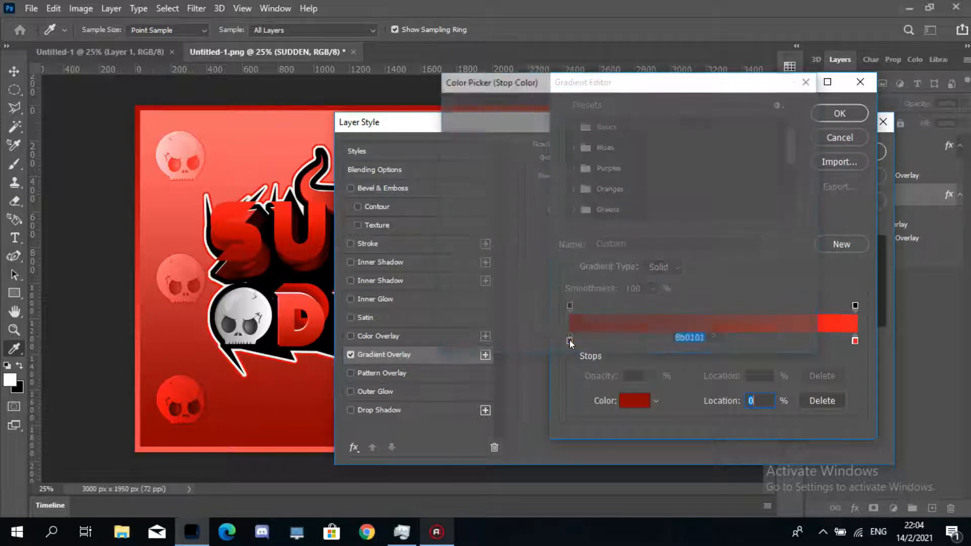
{"action": "left_click_drag", "start_coordinate": [626, 197], "coordinate": [627, 217]}
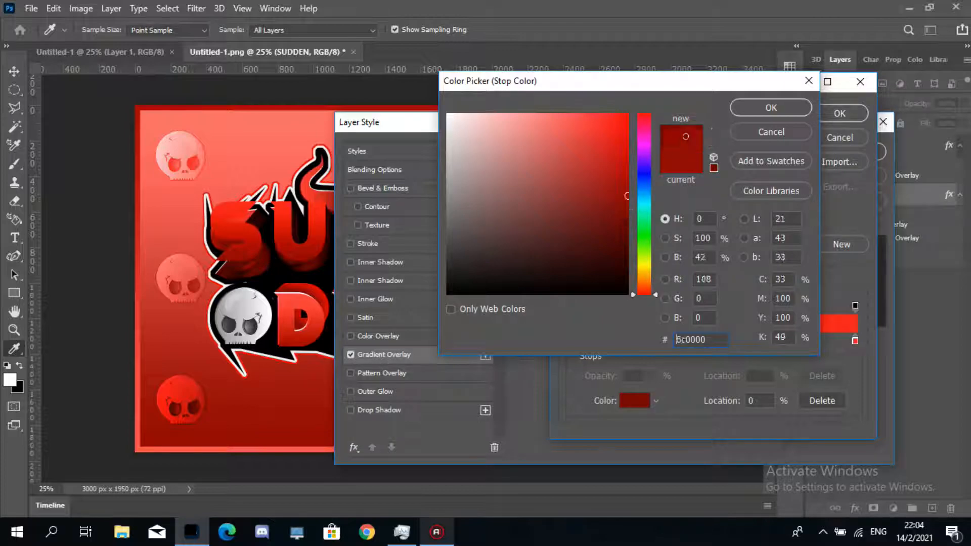
{"action": "left_click", "coordinate": [770, 113]}
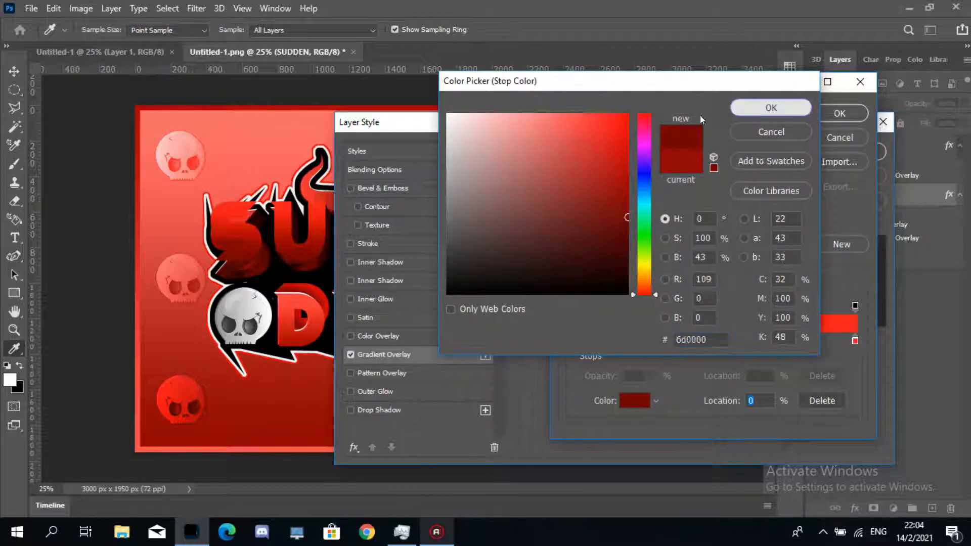
{"action": "left_click", "coordinate": [822, 114]}
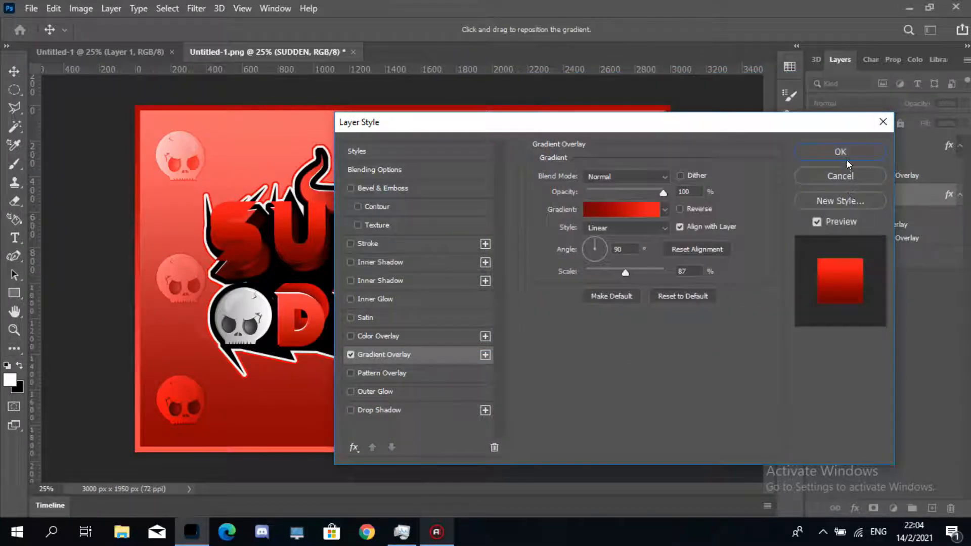
{"action": "left_click", "coordinate": [847, 153]}
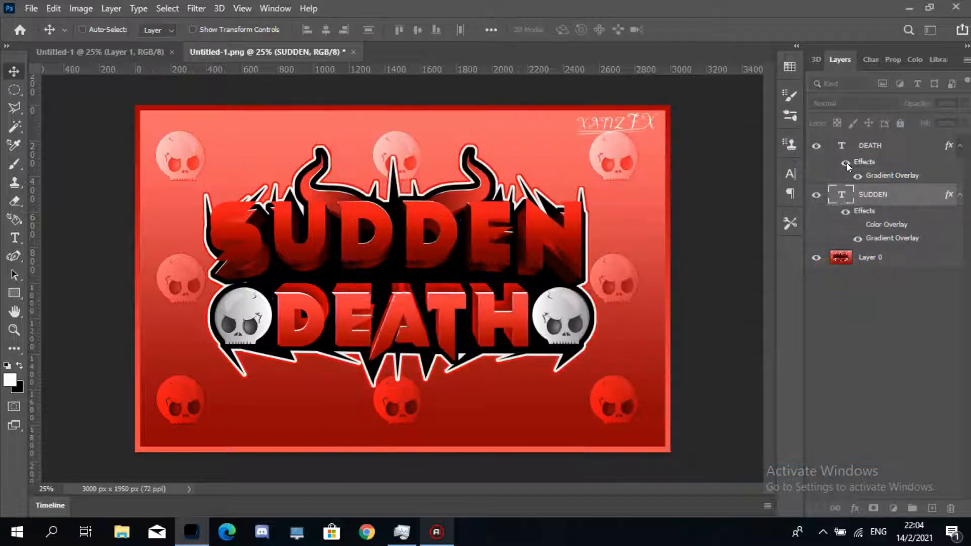
- Hide the DEATH text layer, undoing an accidental hiding of the background reference layer
{"action": "left_click", "coordinate": [816, 146]}
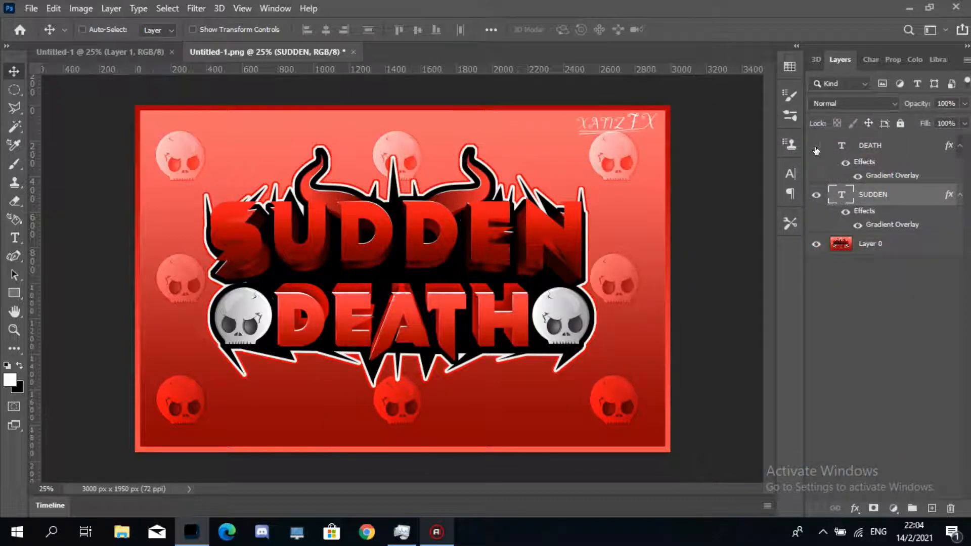
{"action": "left_click", "coordinate": [816, 243]}
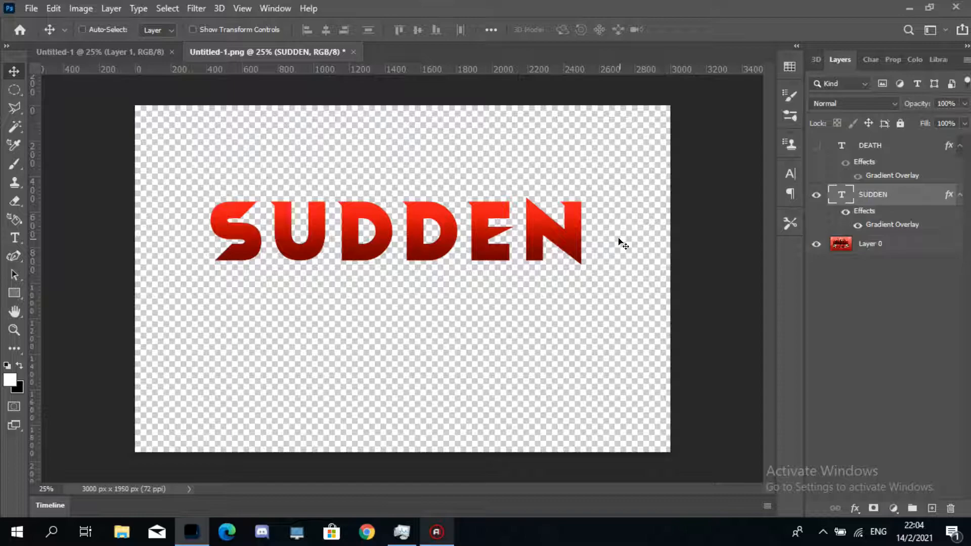
{"action": "key", "text": "ctrl+z"}
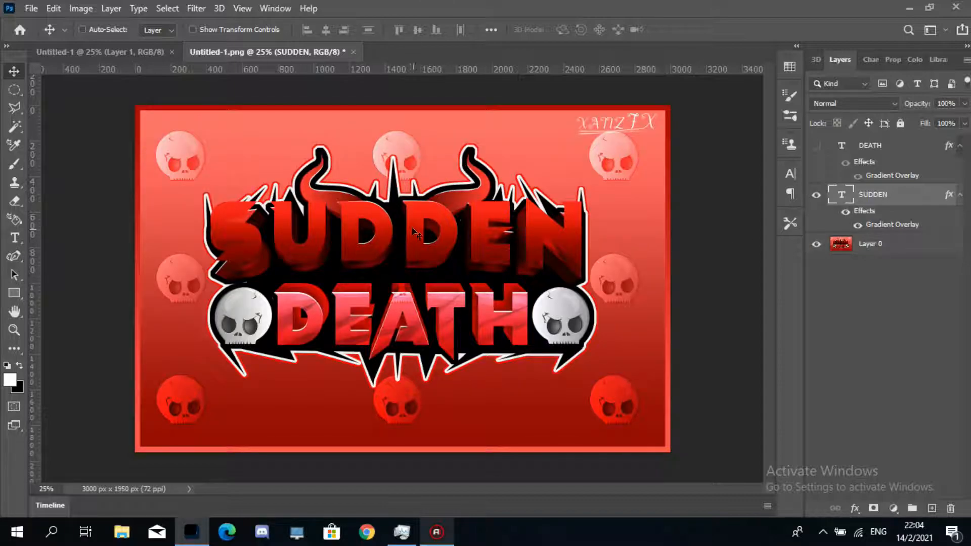
- Move the SUDDEN text up above the reference lettering and rasterize its layer style
{"action": "left_click_drag", "start_coordinate": [417, 232], "coordinate": [413, 168]}
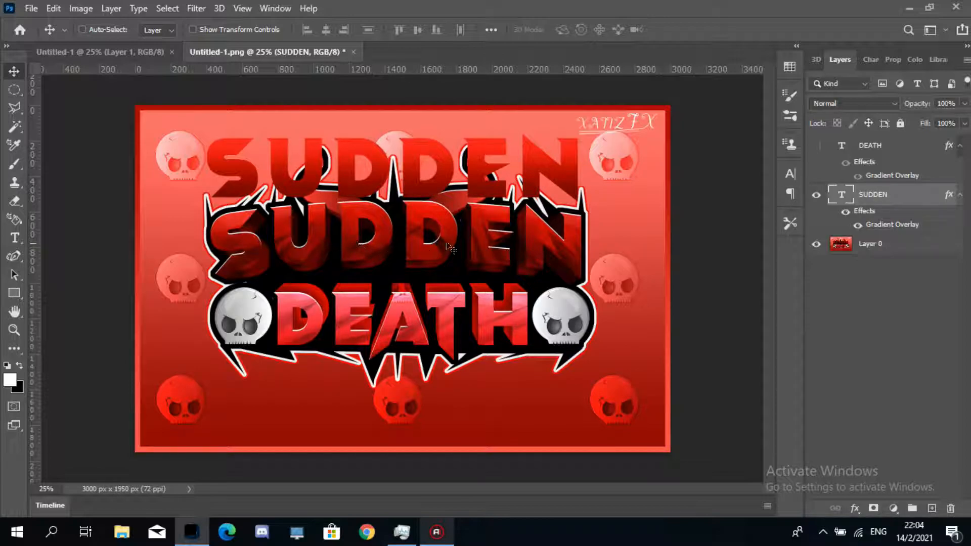
{"action": "right_click", "coordinate": [889, 194]}
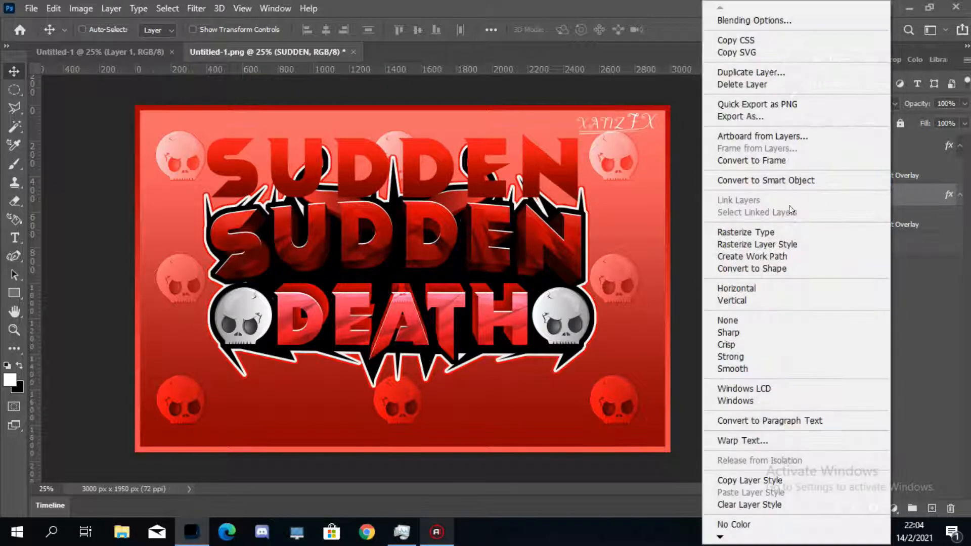
{"action": "left_click", "coordinate": [802, 240]}
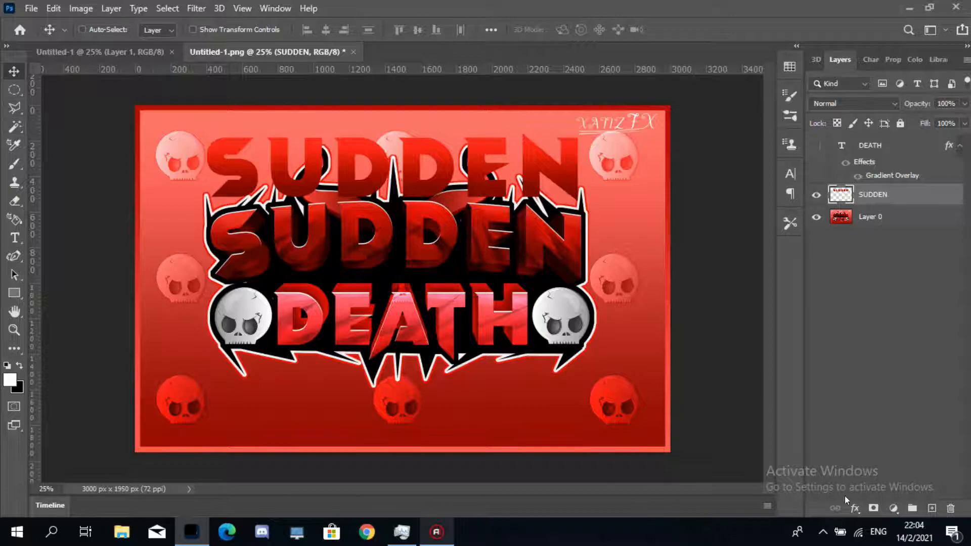
- Create a new empty layer above SUDDEN and clip it to the SUDDEN layer
{"action": "left_click", "coordinate": [931, 507]}
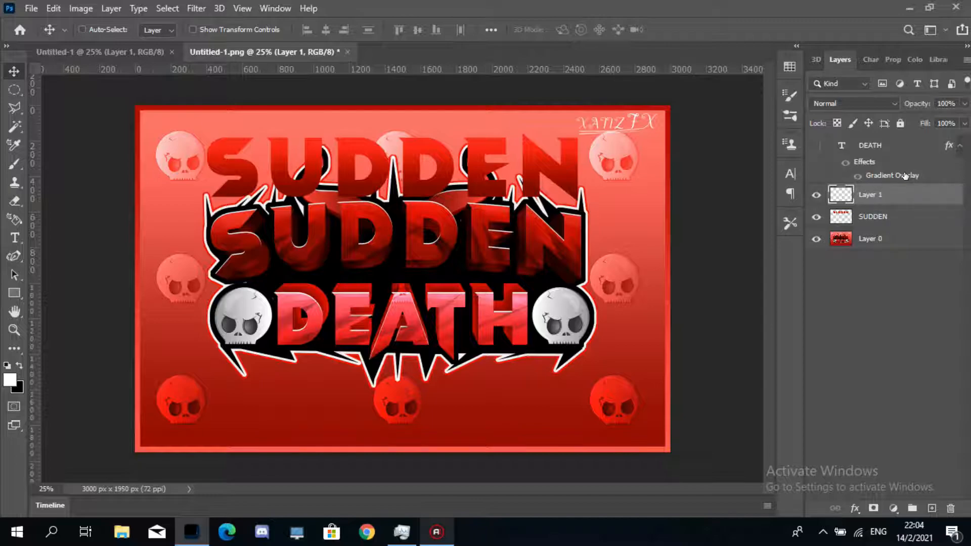
{"action": "left_click_drag", "start_coordinate": [906, 176], "coordinate": [928, 200]}
{"action": "left_click", "coordinate": [888, 205], "text": "alt"}
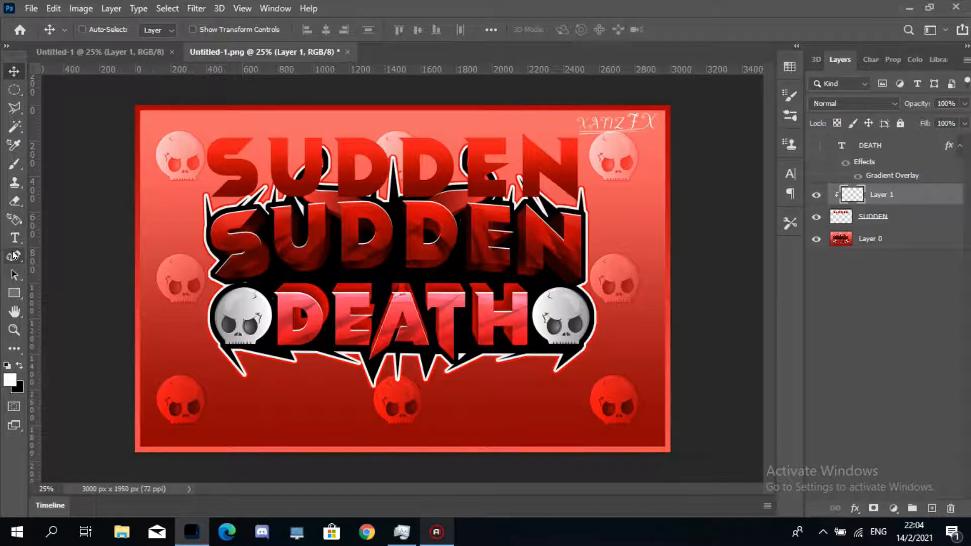
- Switch to the Pen tool in Shape mode and reset the foreground colour to black
{"action": "left_click", "coordinate": [12, 255]}
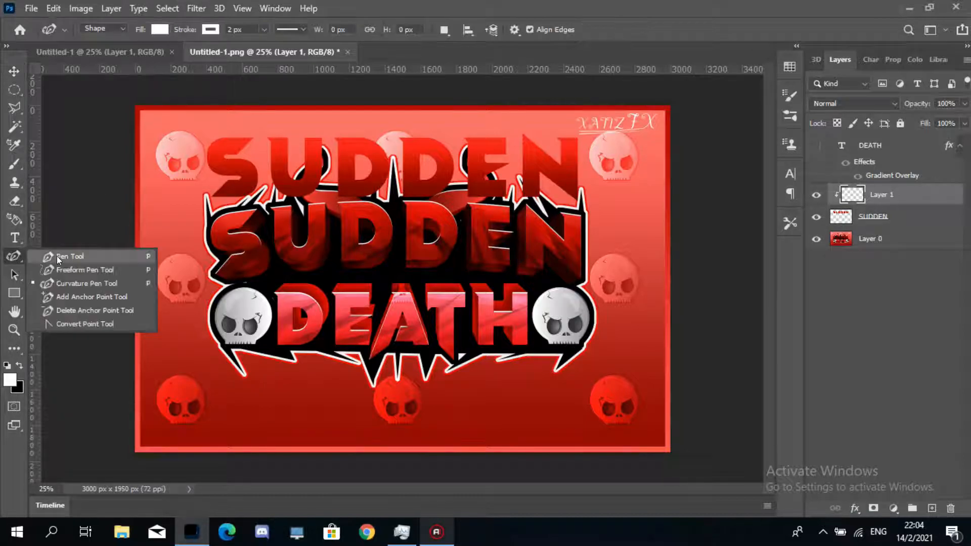
{"action": "key", "text": "shift+p"}
{"action": "left_click", "coordinate": [17, 367]}
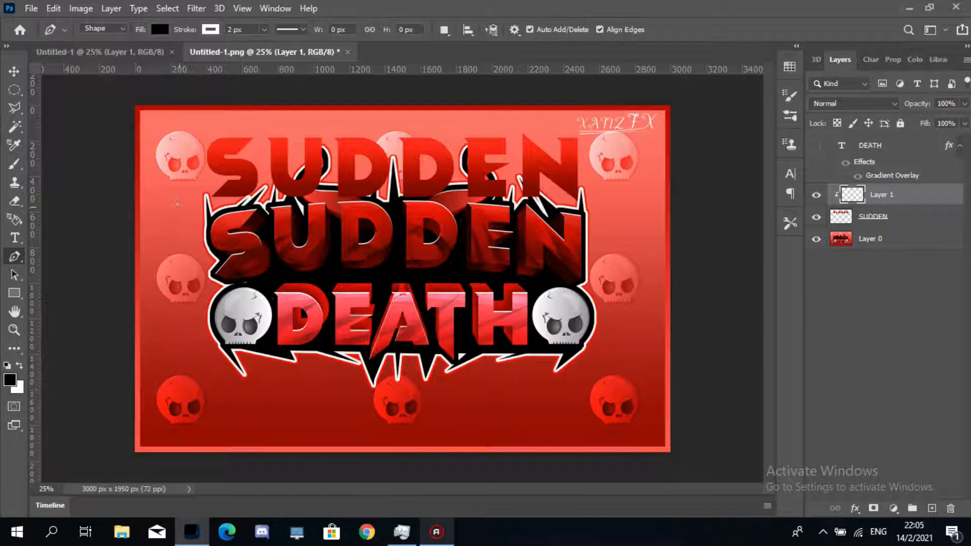
{"action": "left_click", "coordinate": [915, 60]}
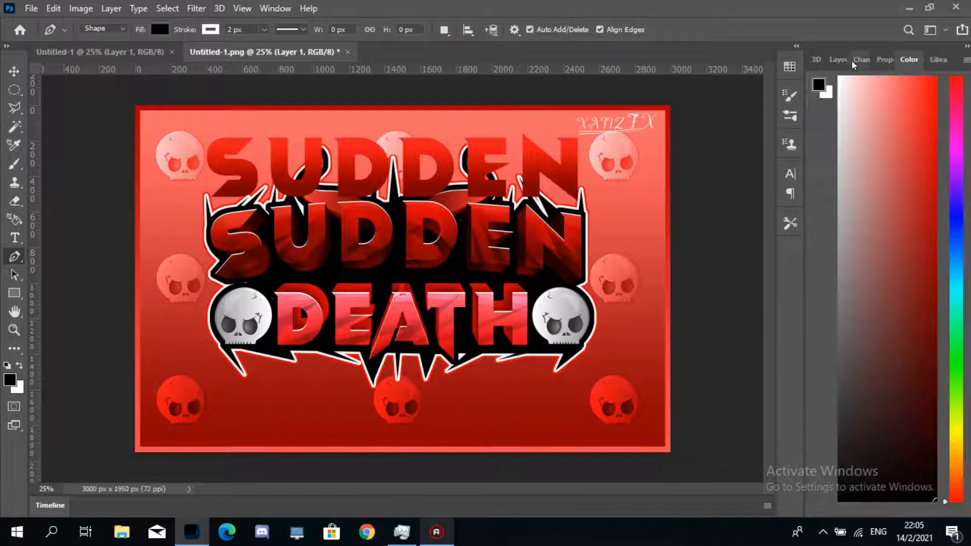
{"action": "left_click", "coordinate": [840, 59]}
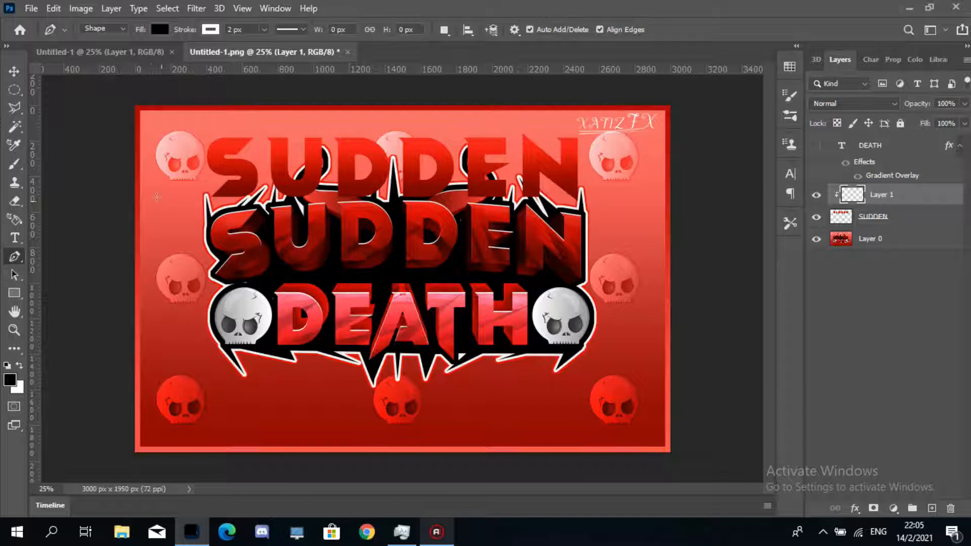
- Draw two black triangular spike shapes jutting out from the left side of the S in SUDDEN
{"action": "left_click", "coordinate": [259, 156]}
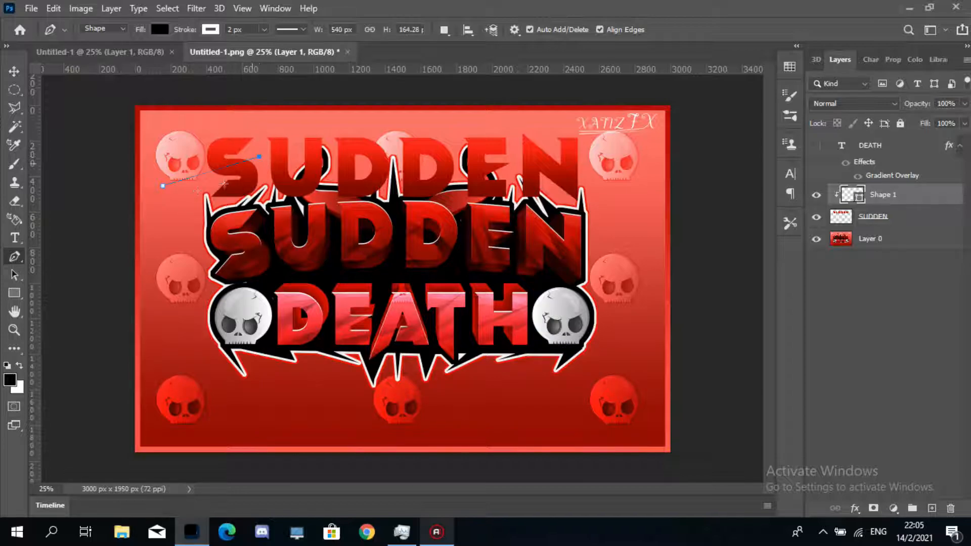
{"action": "left_click", "coordinate": [161, 189]}
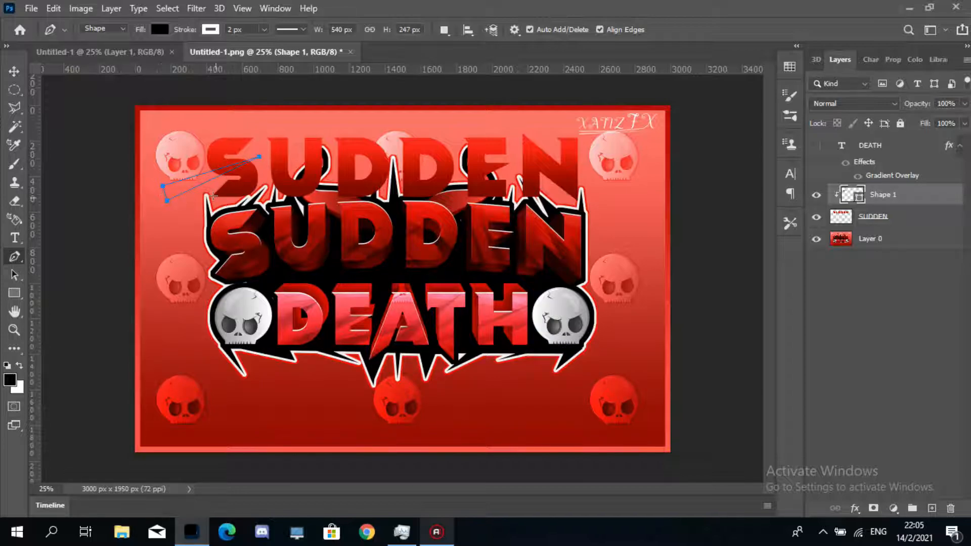
{"action": "left_click", "coordinate": [218, 202]}
{"action": "left_click", "coordinate": [256, 165]}
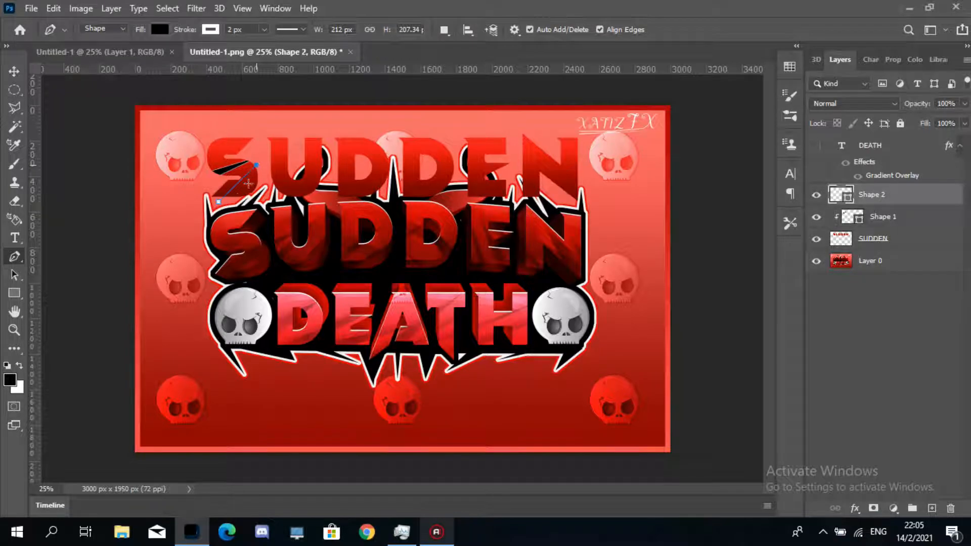
{"action": "left_click", "coordinate": [237, 205]}
{"action": "left_click", "coordinate": [220, 203]}
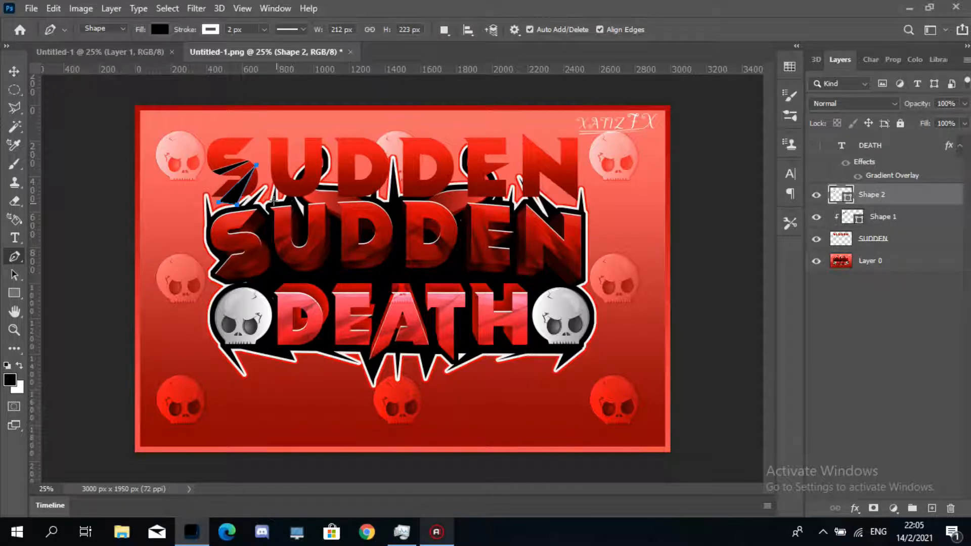
- Draw two more black spike shapes rising from between the S and U of SUDDEN
{"action": "left_click", "coordinate": [294, 137]}
{"action": "left_click", "coordinate": [288, 208]}
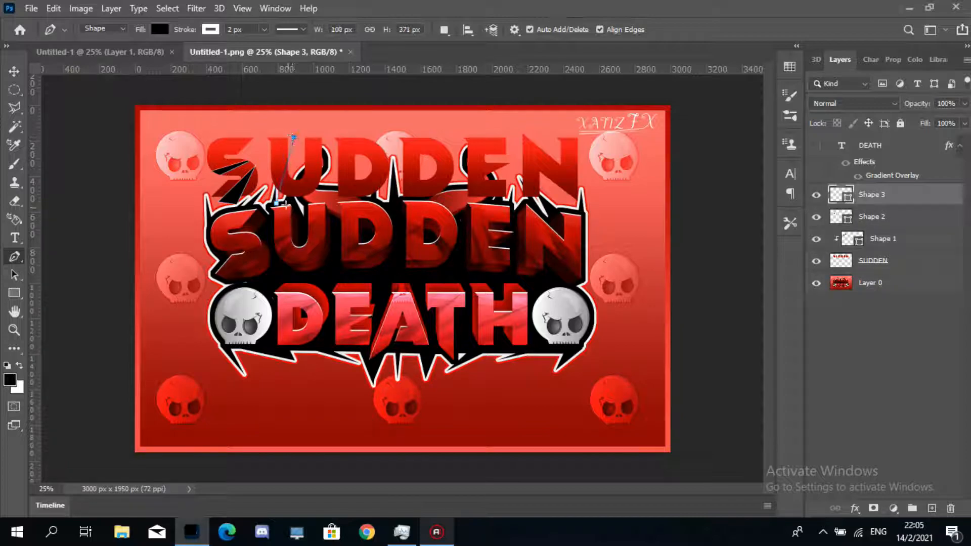
{"action": "left_click", "coordinate": [262, 190]}
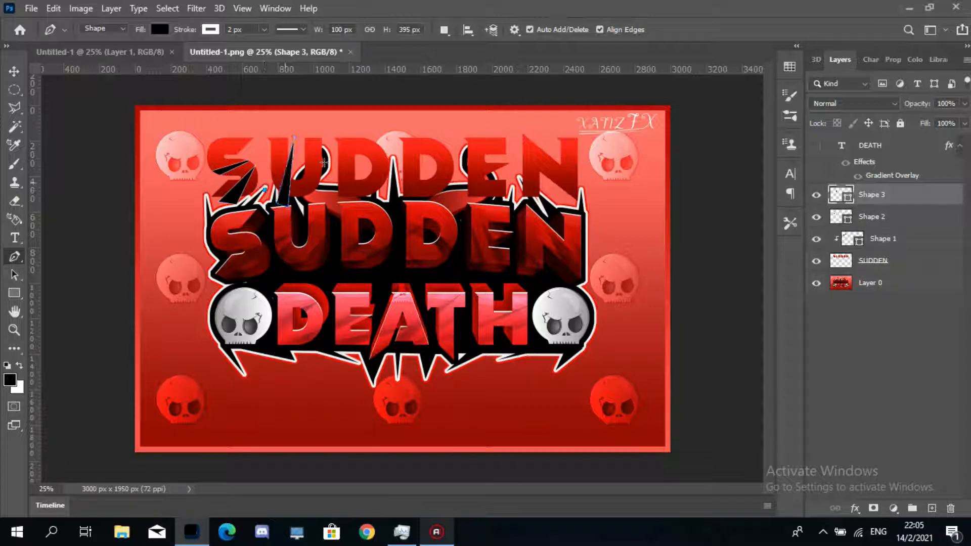
{"action": "left_click", "coordinate": [327, 160]}
{"action": "left_click", "coordinate": [272, 195]}
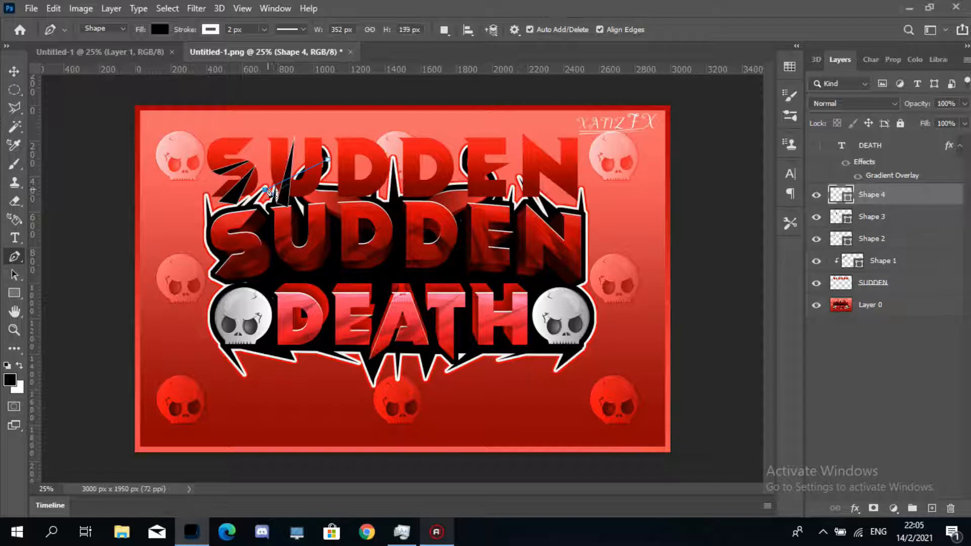
{"action": "left_click", "coordinate": [266, 190]}
{"action": "left_click_drag", "start_coordinate": [268, 190], "coordinate": [270, 191]}
{"action": "left_click", "coordinate": [310, 199]}
{"action": "left_click", "coordinate": [380, 129]}
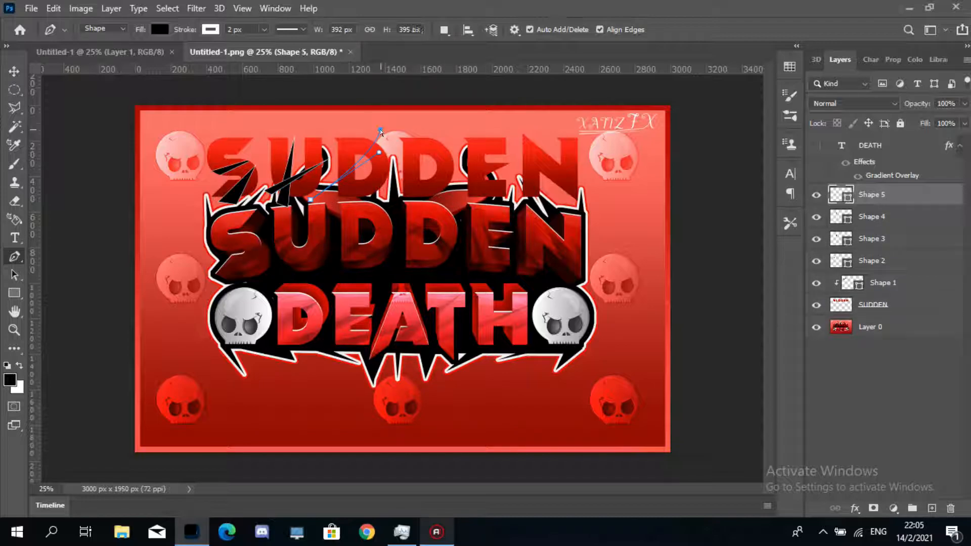
{"action": "key", "text": "ctrl+z"}
{"action": "key", "text": "ctrl+z"}
{"action": "key", "text": "ctrl+z"}
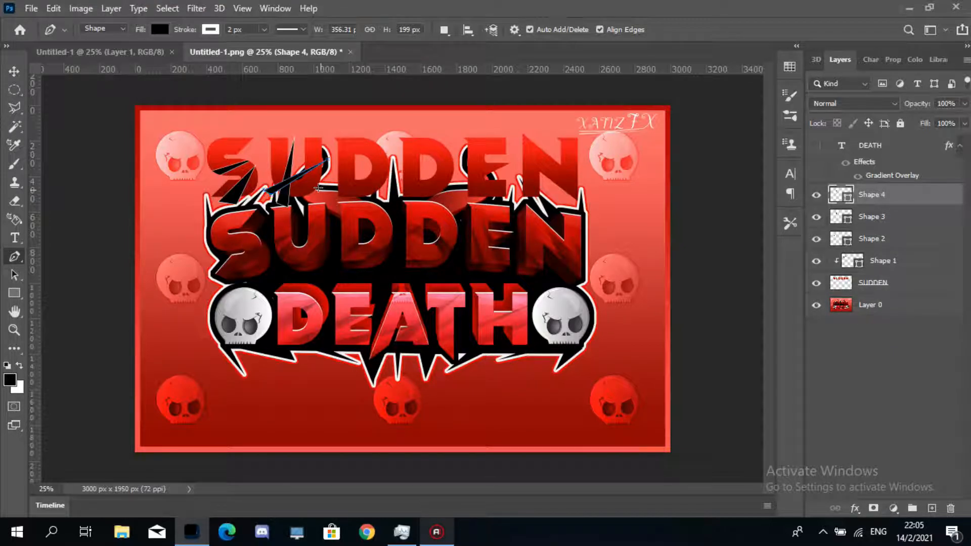
- Draw two tall black spike shapes pointing up and right over the U and first D of SUDDEN
{"action": "left_click", "coordinate": [320, 190]}
{"action": "left_click", "coordinate": [378, 122]}
{"action": "left_click", "coordinate": [334, 201]}
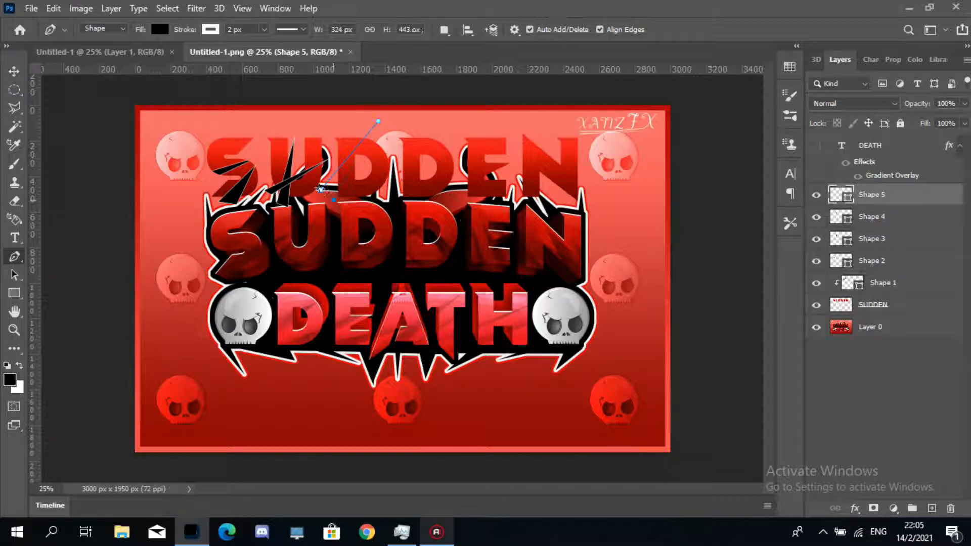
{"action": "left_click", "coordinate": [343, 205]}
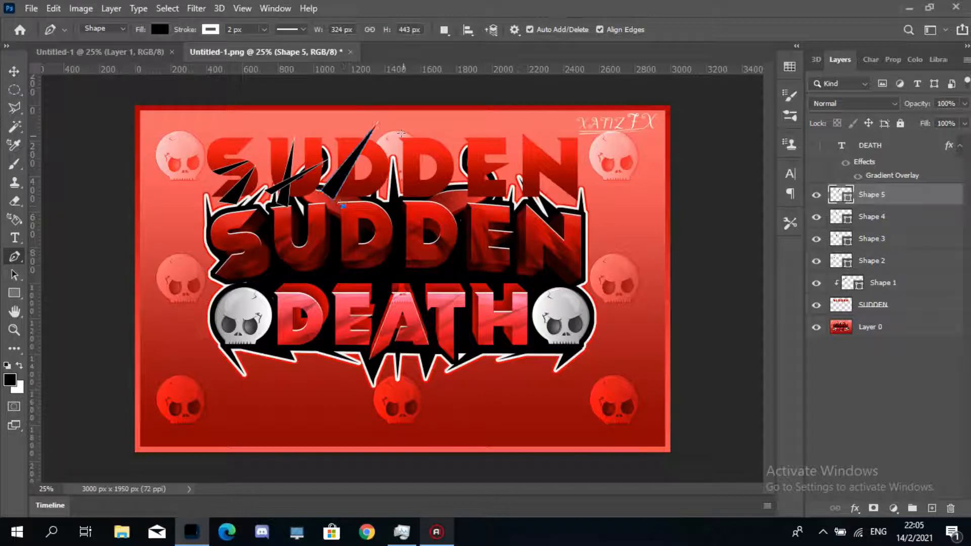
{"action": "left_click", "coordinate": [415, 131]}
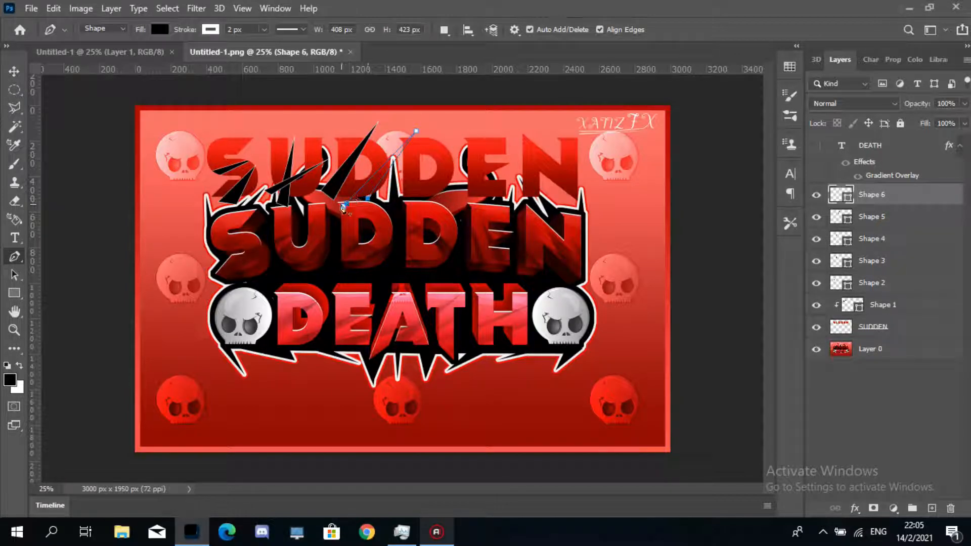
{"action": "left_click", "coordinate": [368, 198]}
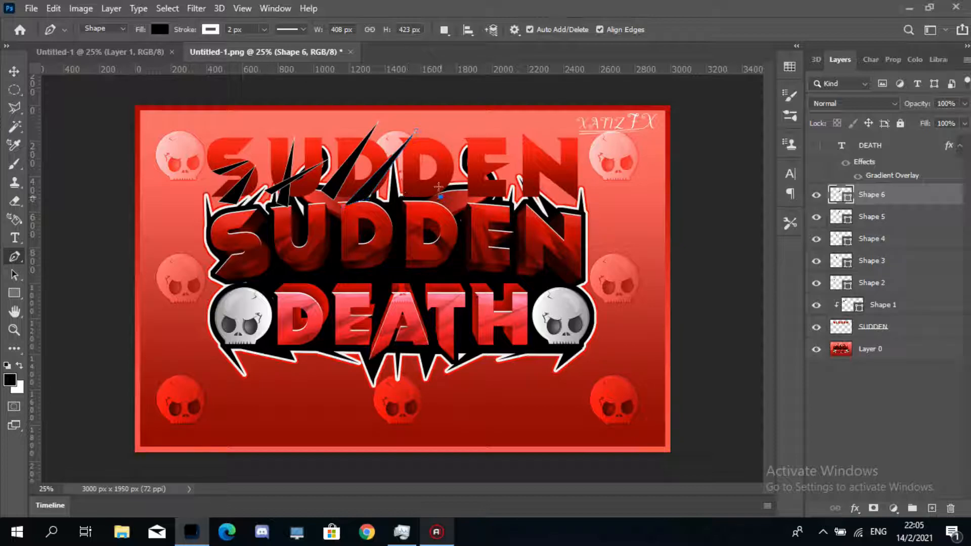
{"action": "left_click", "coordinate": [440, 188]}
- Draw three black spike shapes rising over the second D and E of SUDDEN
{"action": "left_click", "coordinate": [407, 129]}
{"action": "left_click", "coordinate": [451, 194]}
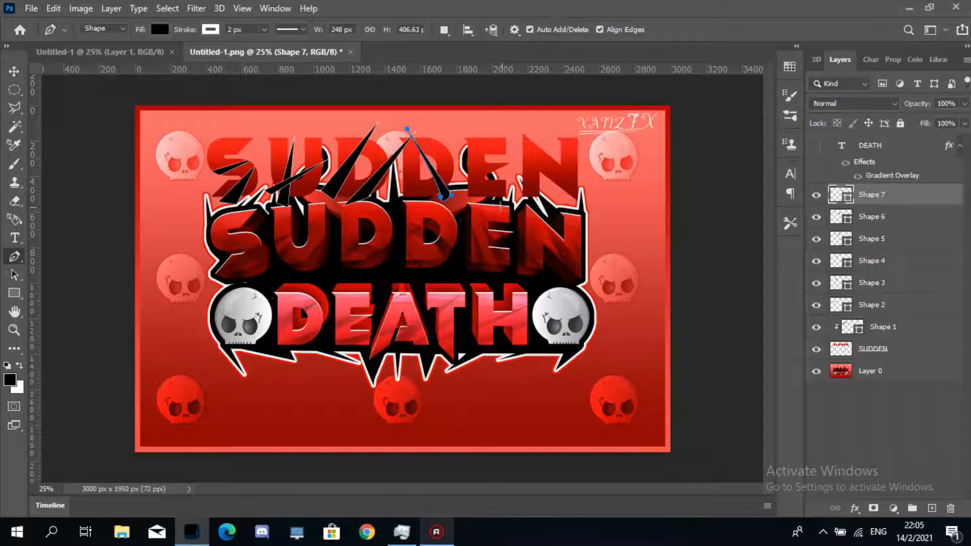
{"action": "left_click_drag", "start_coordinate": [503, 208], "coordinate": [496, 205]}
{"action": "left_click", "coordinate": [459, 125]}
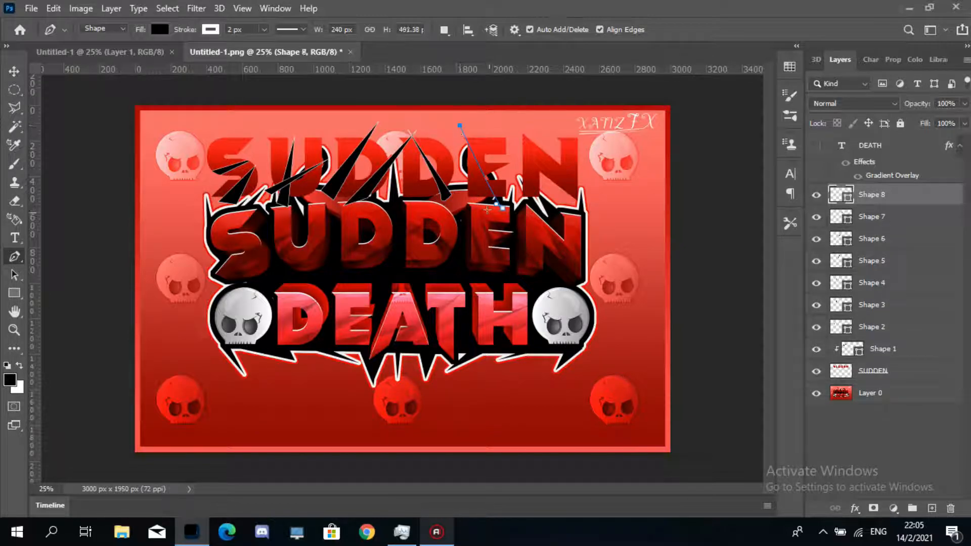
{"action": "left_click", "coordinate": [503, 209]}
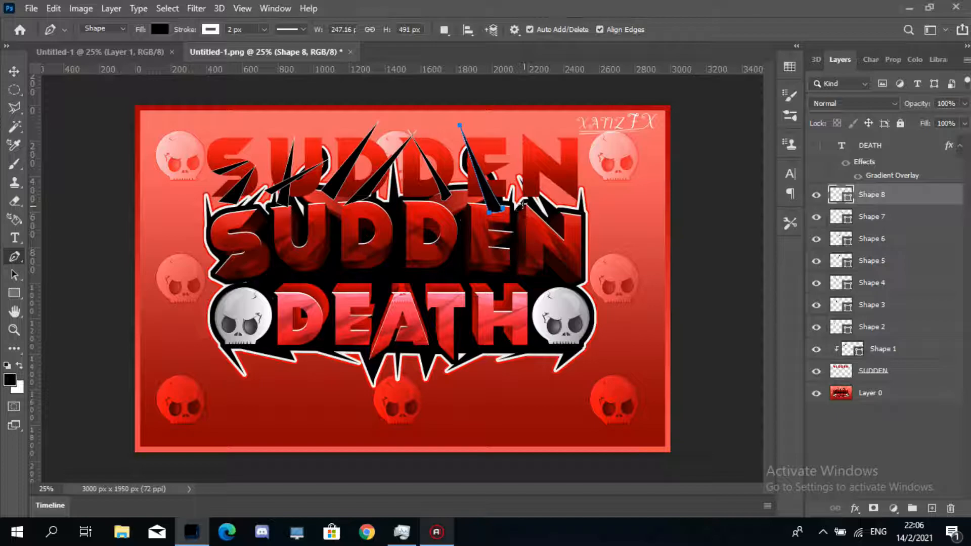
{"action": "left_click", "coordinate": [481, 207]}
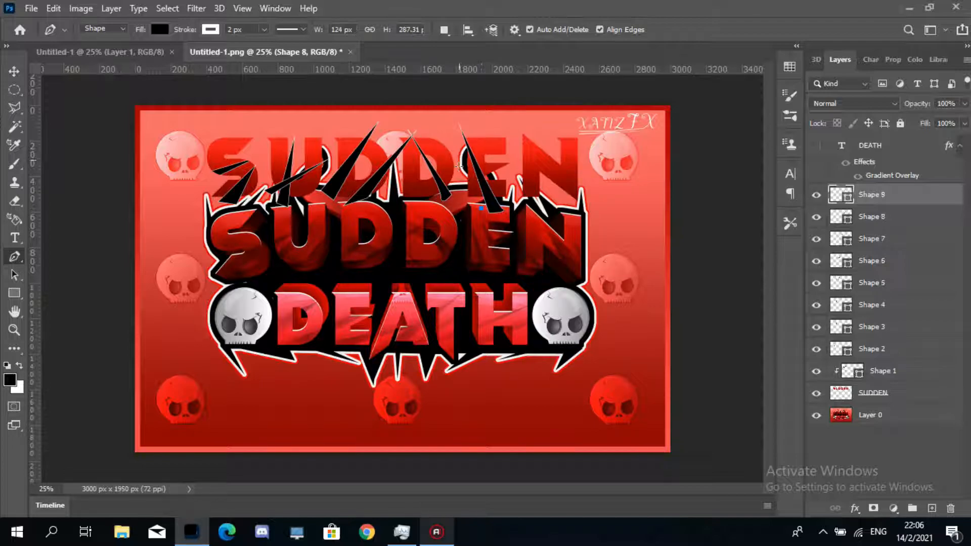
{"action": "left_click", "coordinate": [459, 158]}
{"action": "left_click", "coordinate": [465, 209]}
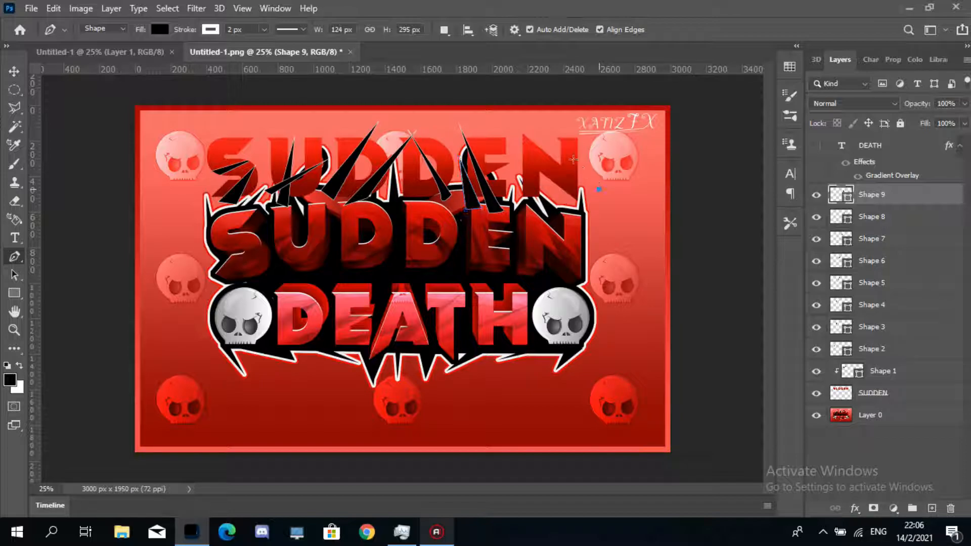
- Draw two black spike shapes slanting down to the right over the N of SUDDEN
{"action": "left_click", "coordinate": [552, 140]}
{"action": "left_click", "coordinate": [599, 189]}
{"action": "left_click", "coordinate": [592, 195]}
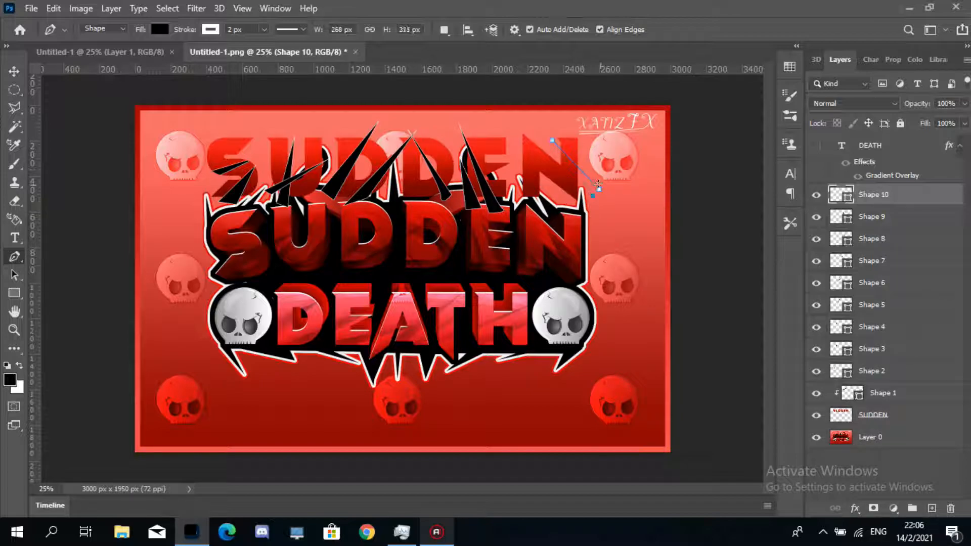
{"action": "left_click", "coordinate": [579, 202]}
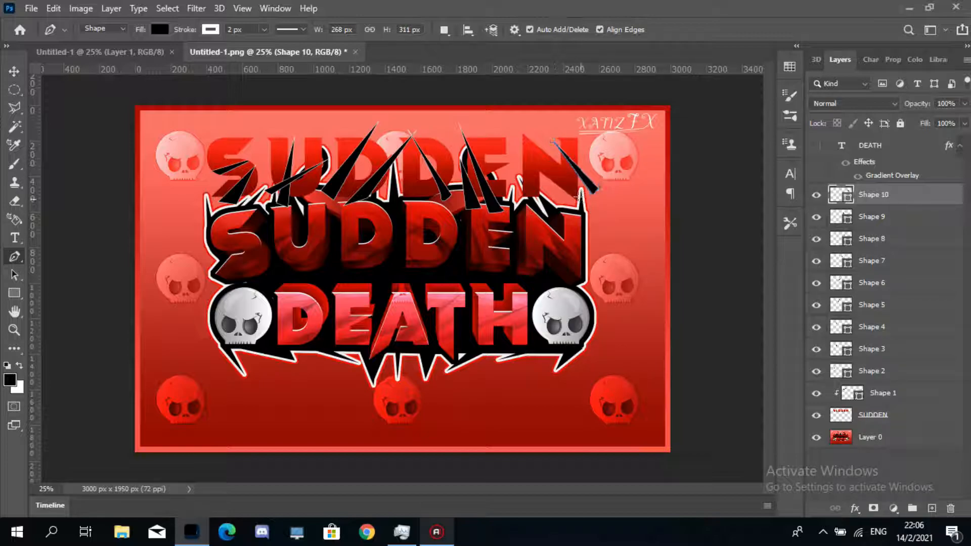
{"action": "key", "text": "Return"}
{"action": "left_click", "coordinate": [521, 144]}
{"action": "left_click", "coordinate": [538, 144]}
{"action": "left_click", "coordinate": [581, 199]}
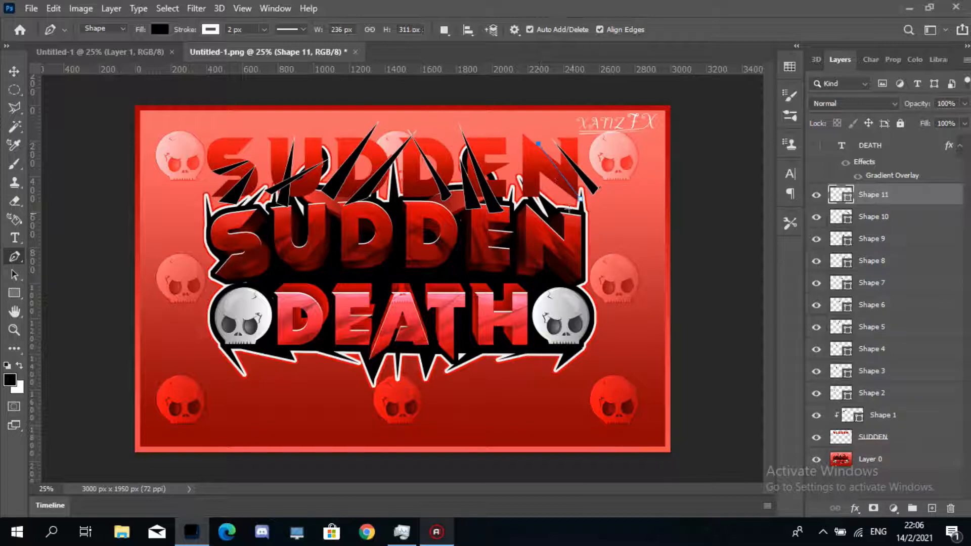
{"action": "left_click", "coordinate": [564, 209]}
{"action": "key", "text": "Return"}
- Draw two more small black spike shapes at the right end of SUDDEN over the N
{"action": "left_click", "coordinate": [522, 158]}
{"action": "left_click", "coordinate": [552, 207]}
{"action": "left_click", "coordinate": [539, 214]}
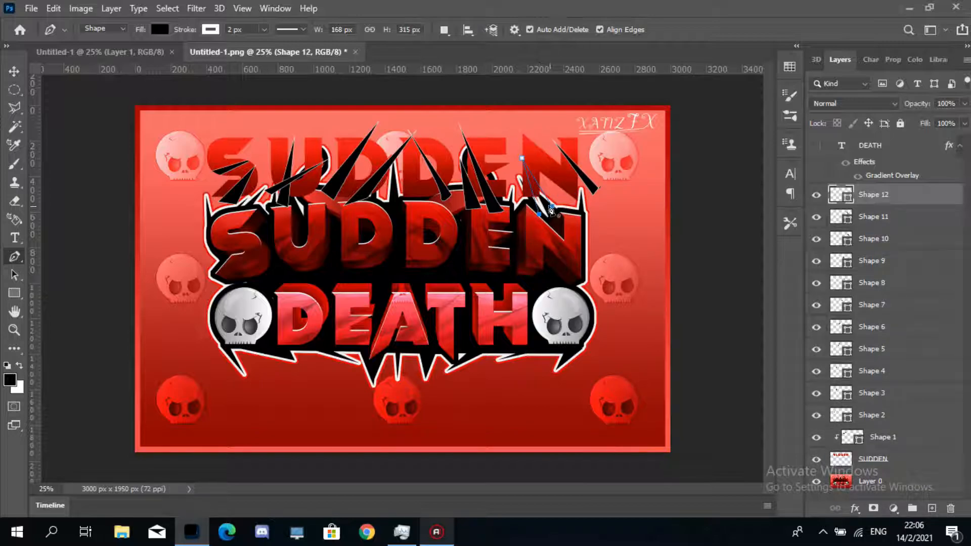
{"action": "key", "text": "Return"}
{"action": "left_click", "coordinate": [566, 195]}
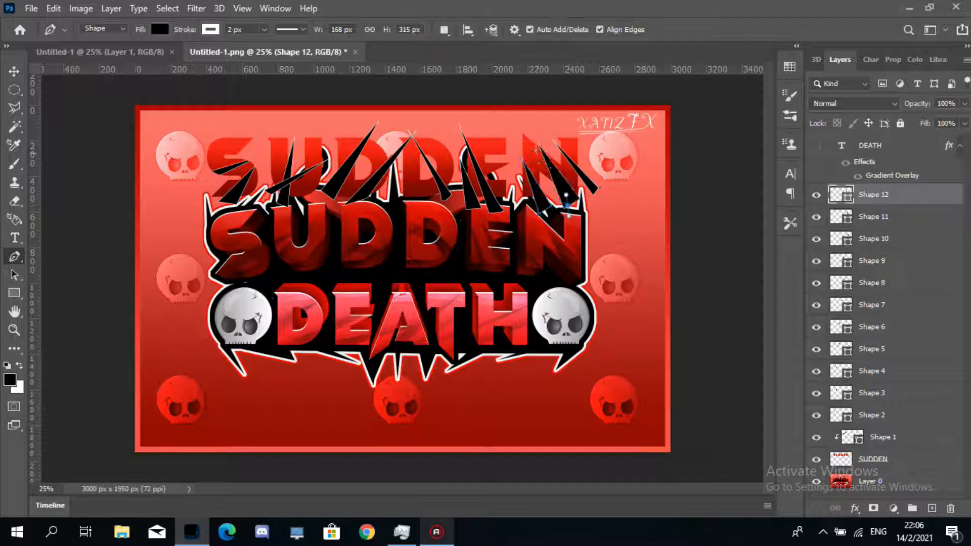
{"action": "left_click", "coordinate": [569, 216]}
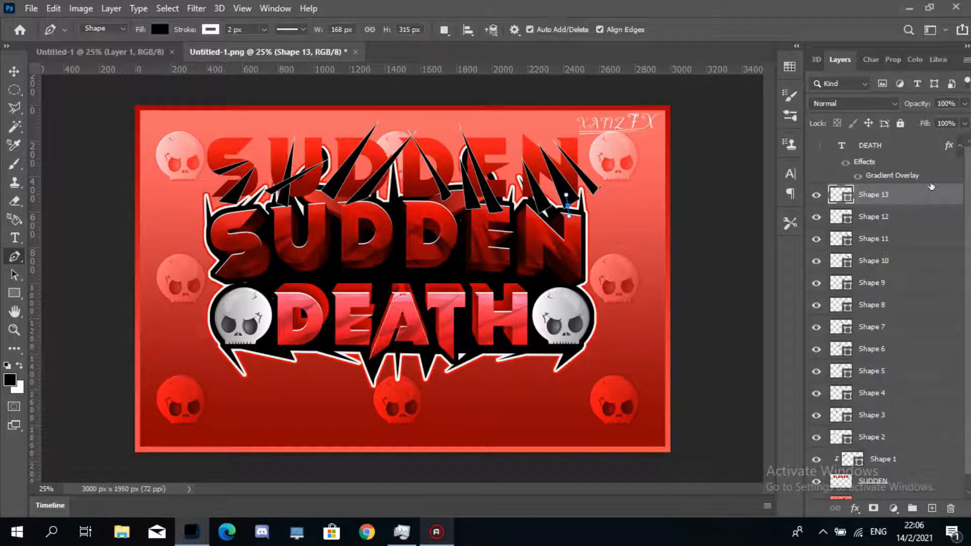
- Select all spike shape layers and try converting them to a rasterized smart object, then undo both changes
{"action": "scroll", "coordinate": [890, 303], "scroll_direction": "down", "scroll_amount": 1}
{"action": "scroll", "coordinate": [951, 203], "scroll_direction": "up", "scroll_amount": 1}
{"action": "scroll", "coordinate": [860, 379], "scroll_direction": "down", "scroll_amount": 1}
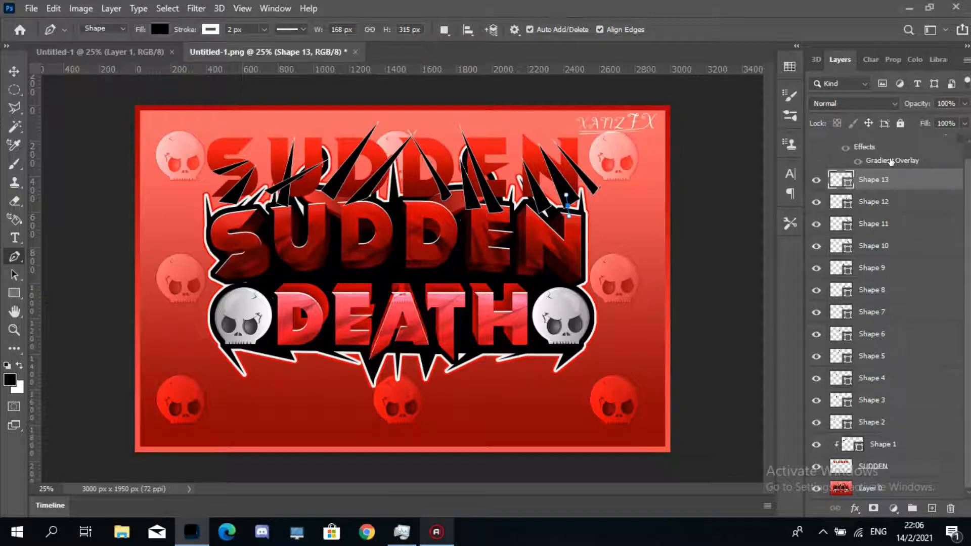
{"action": "double_click", "coordinate": [881, 181]}
{"action": "key", "text": "alt+bracketright"}
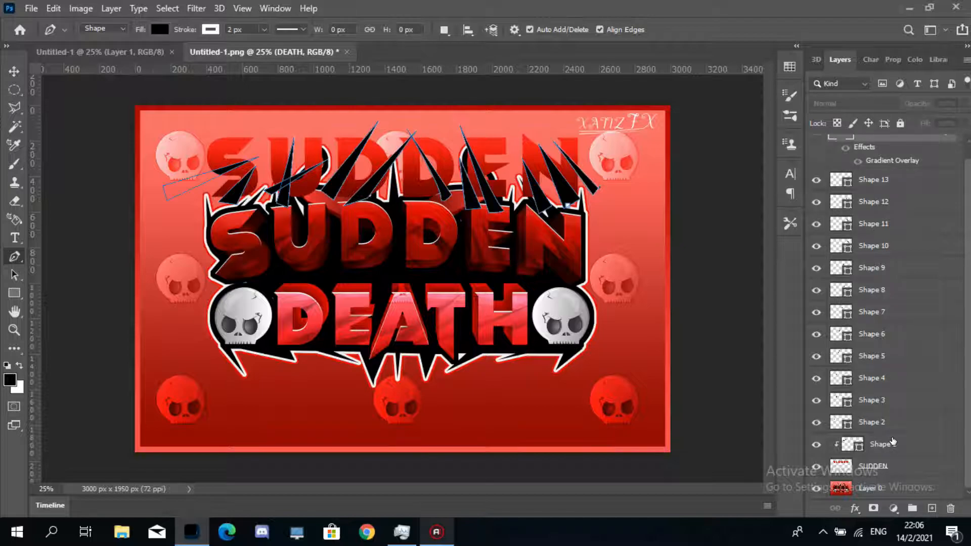
{"action": "left_click", "coordinate": [893, 445], "text": "shift"}
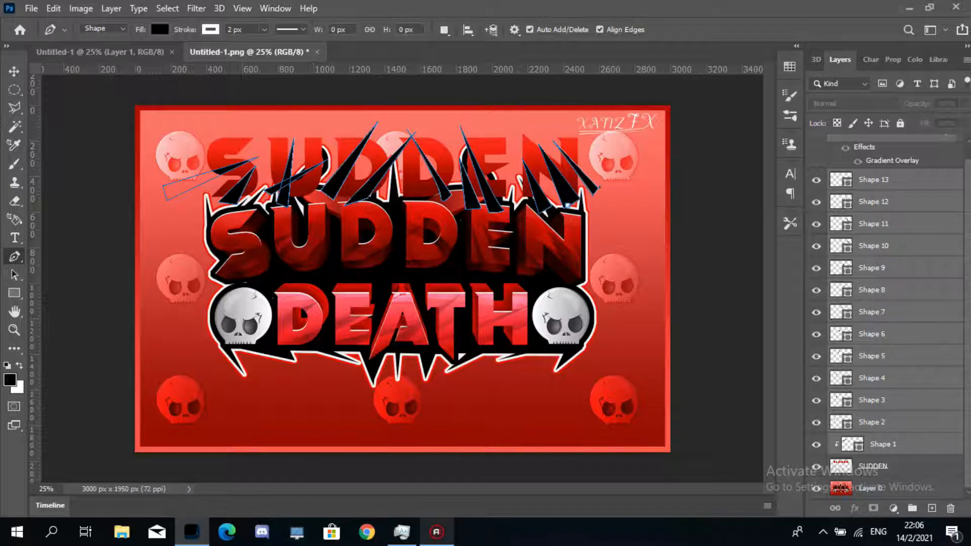
{"action": "left_click_drag", "start_coordinate": [969, 244], "coordinate": [967, 163]}
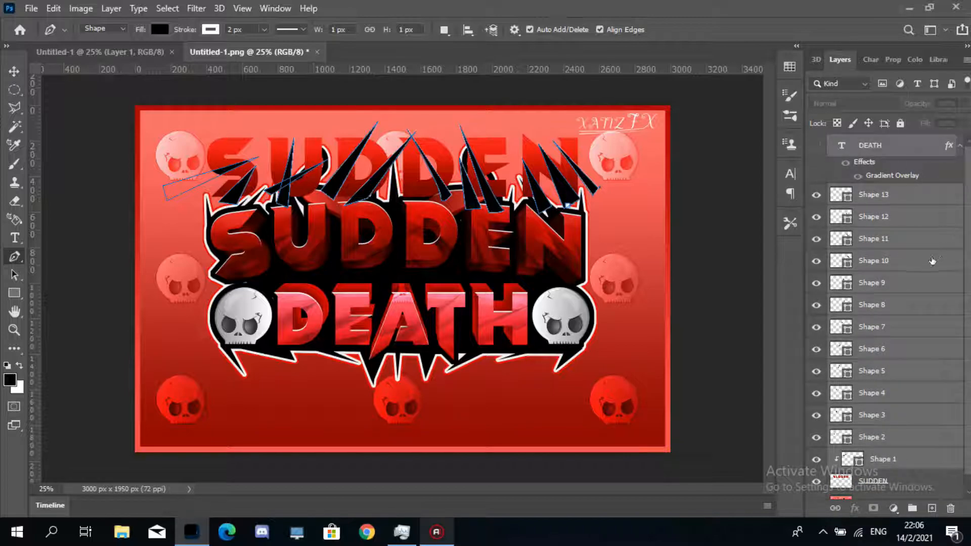
{"action": "left_click", "coordinate": [879, 194], "text": "shift"}
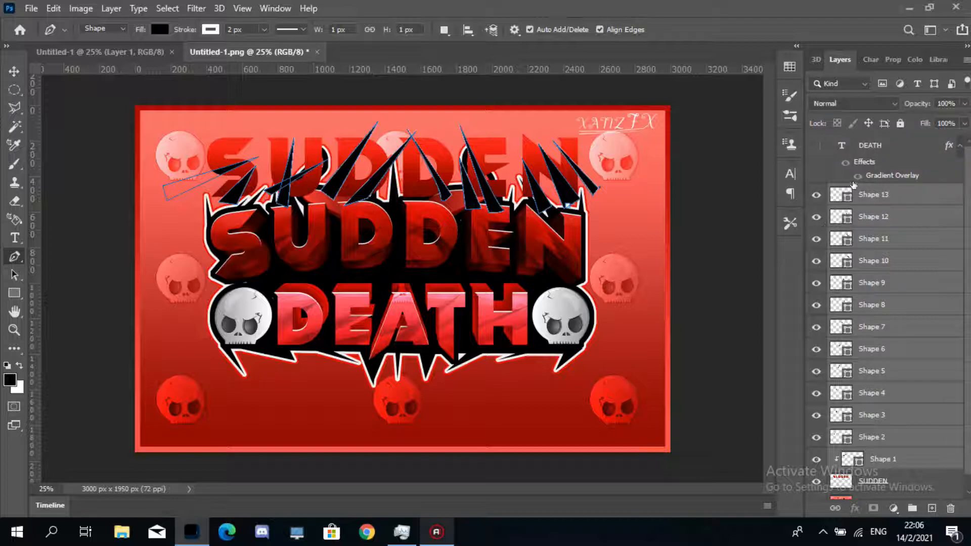
{"action": "left_click_drag", "start_coordinate": [969, 209], "coordinate": [970, 274]}
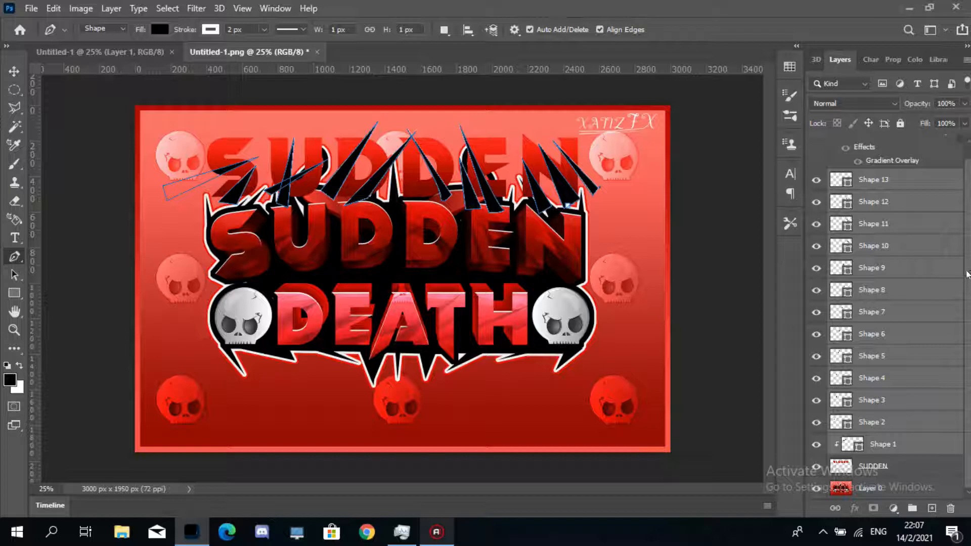
{"action": "right_click", "coordinate": [896, 242]}
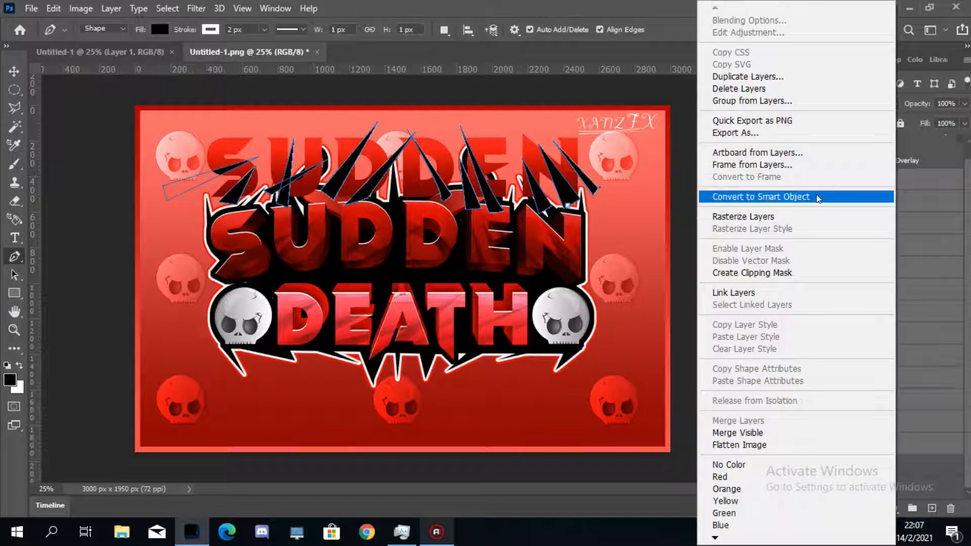
{"action": "left_click", "coordinate": [789, 193]}
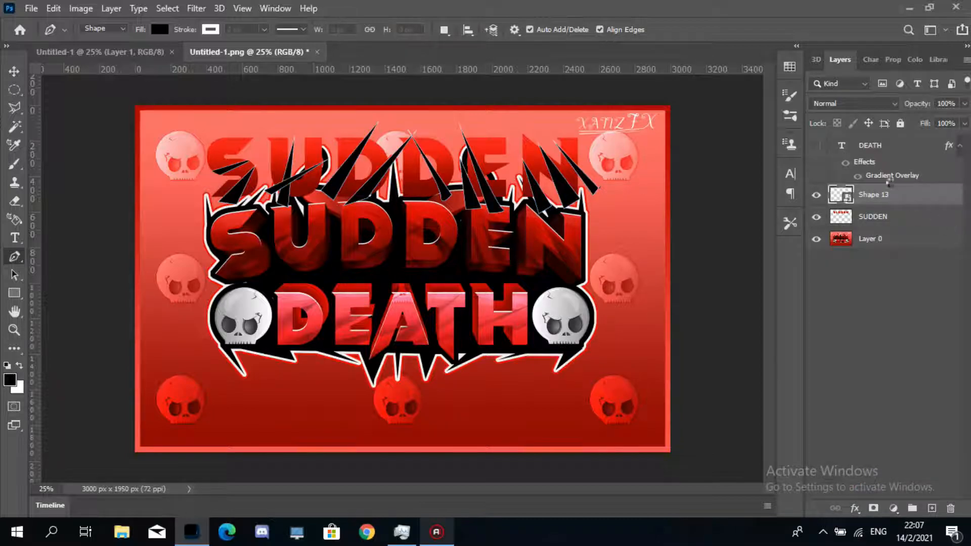
{"action": "right_click", "coordinate": [885, 198]}
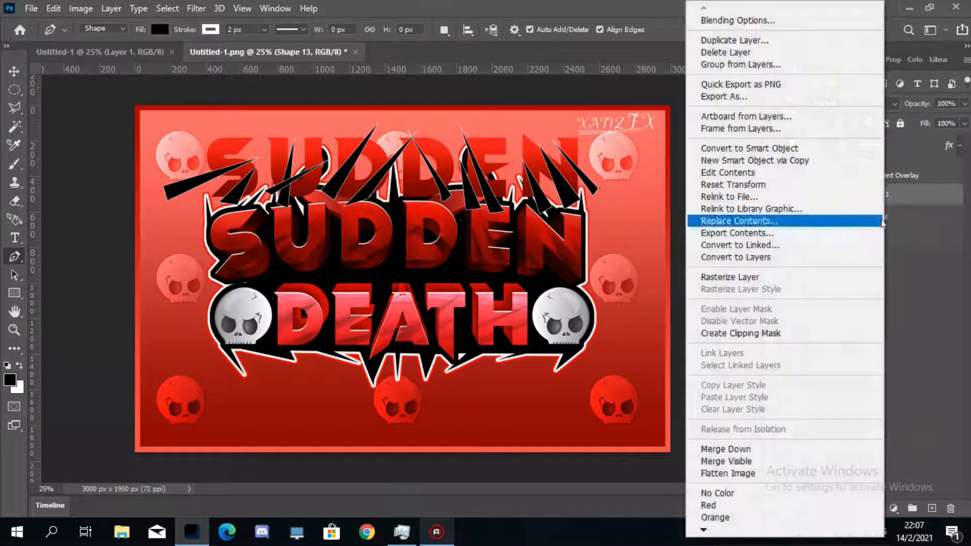
{"action": "left_click", "coordinate": [830, 276]}
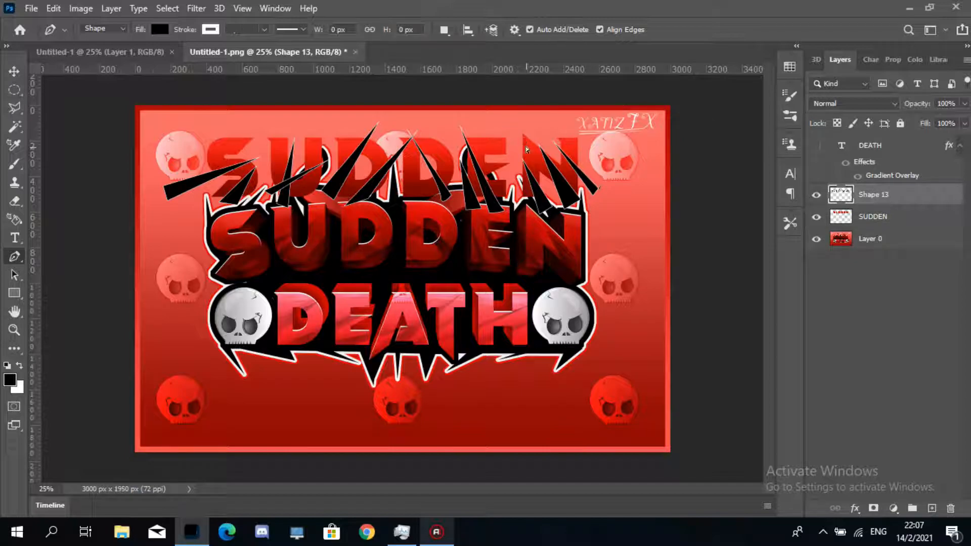
{"action": "key", "text": "ctrl+z"}
{"action": "key", "text": "ctrl+z"}
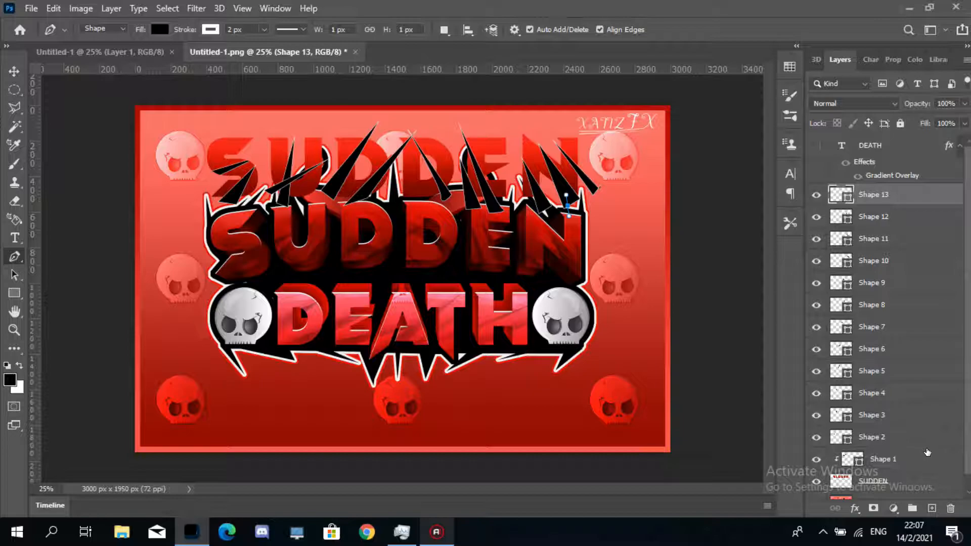
- Select all spike shape layers and try changing their stroke width with the Pen tool options
{"action": "left_click", "coordinate": [918, 461], "text": "shift"}
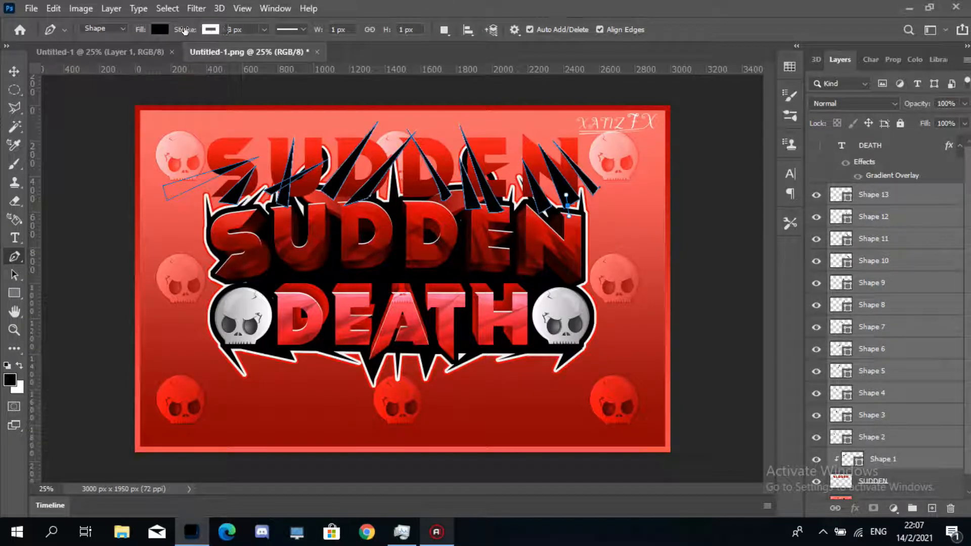
{"action": "left_click_drag", "start_coordinate": [184, 30], "coordinate": [151, 31]}
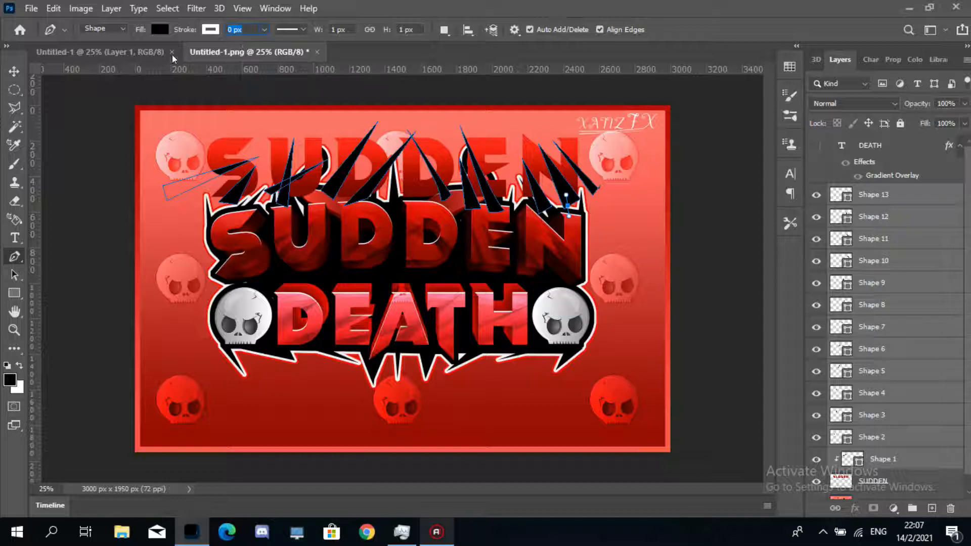
{"action": "left_click", "coordinate": [15, 71]}
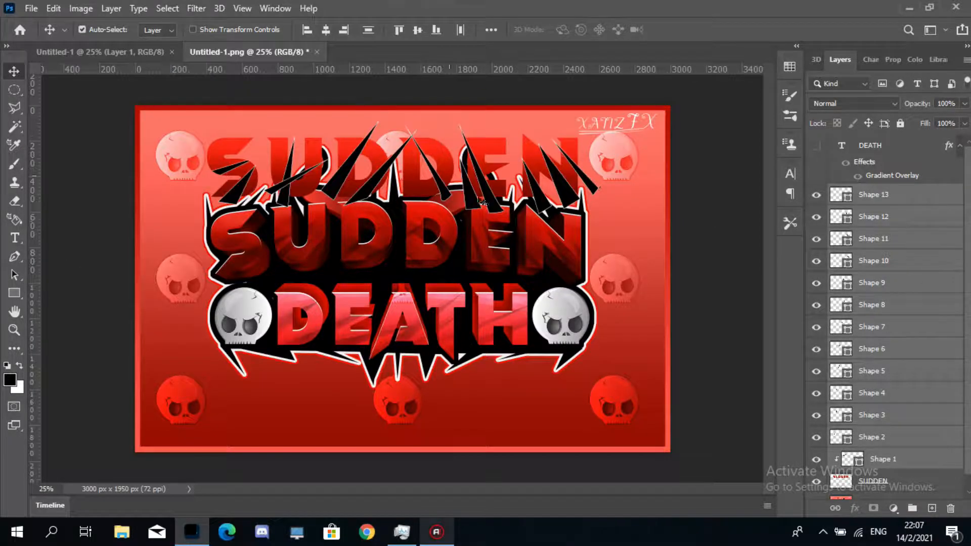
{"action": "left_click", "coordinate": [14, 256]}
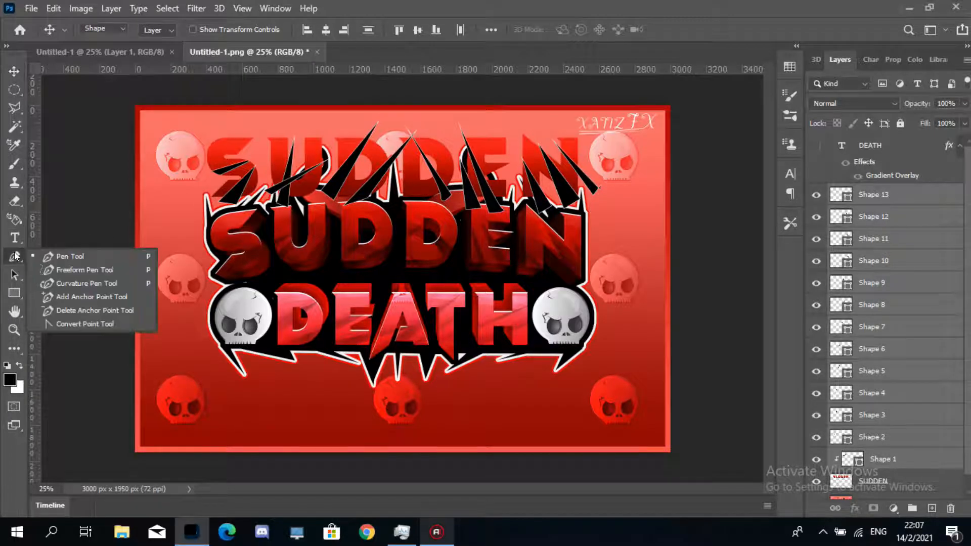
{"action": "left_click", "coordinate": [90, 258]}
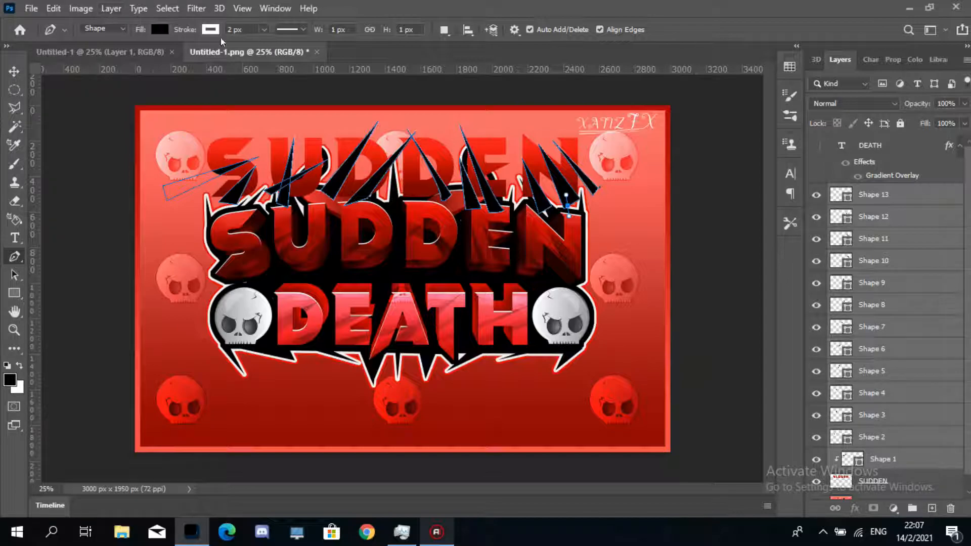
{"action": "left_click_drag", "start_coordinate": [162, 33], "coordinate": [187, 32]}
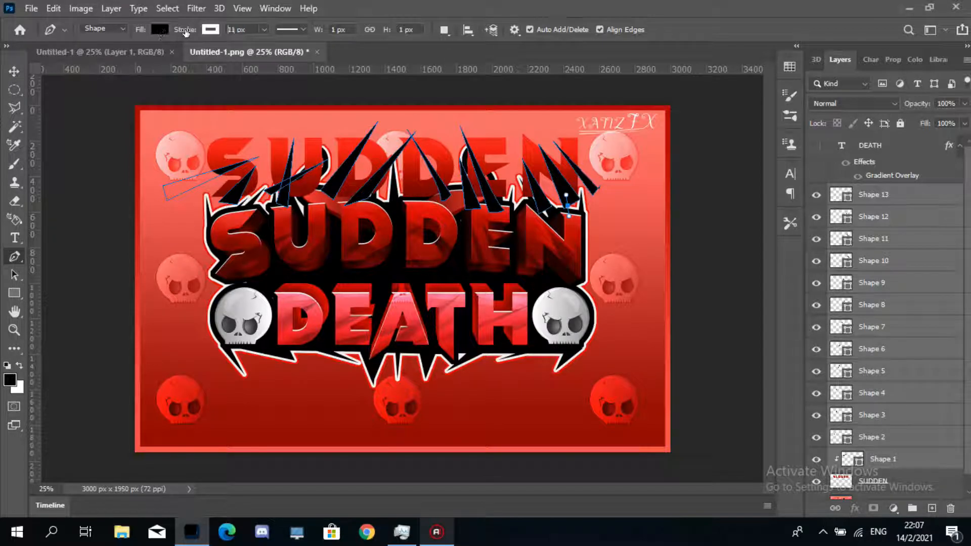
{"action": "left_click", "coordinate": [14, 74]}
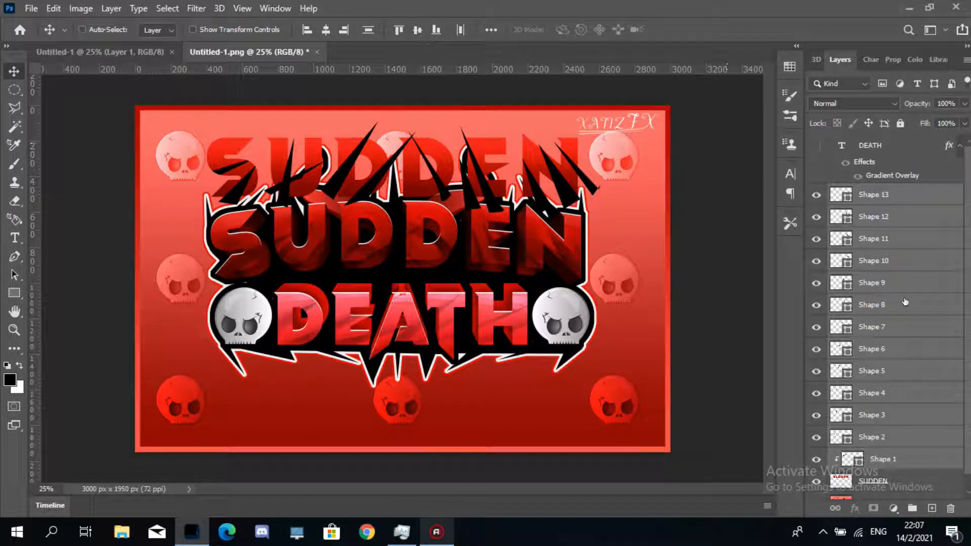
- Convert the selected spike layers into one smart object and rasterize it
{"action": "right_click", "coordinate": [925, 312]}
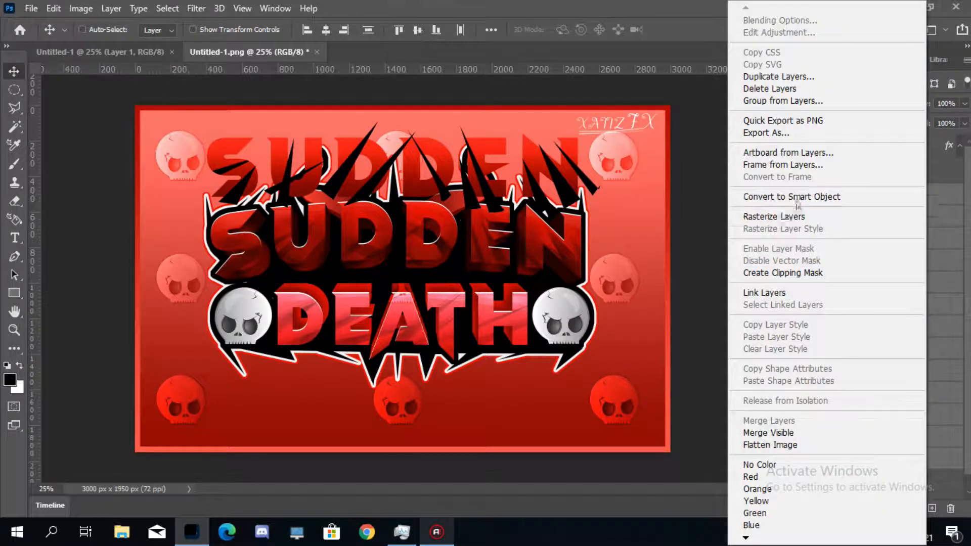
{"action": "left_click", "coordinate": [812, 197]}
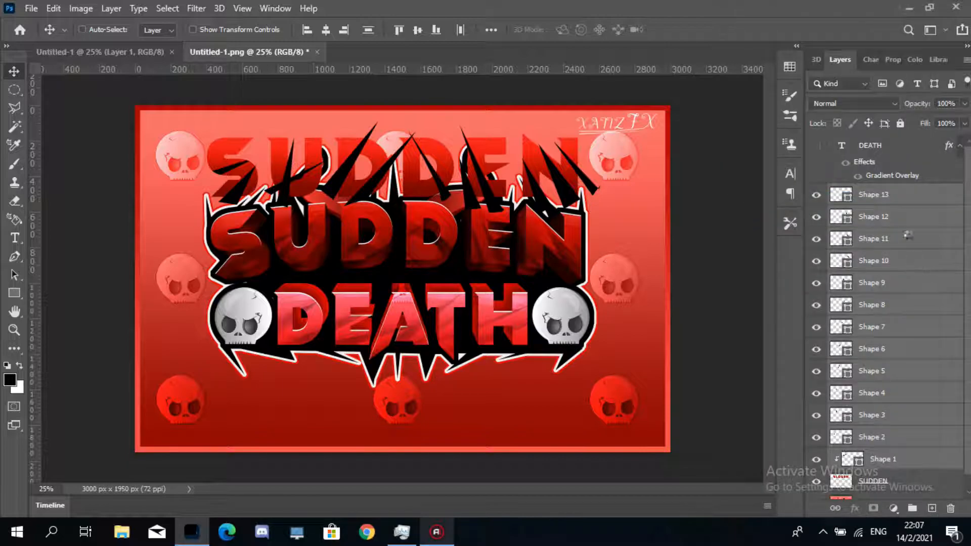
{"action": "right_click", "coordinate": [881, 195]}
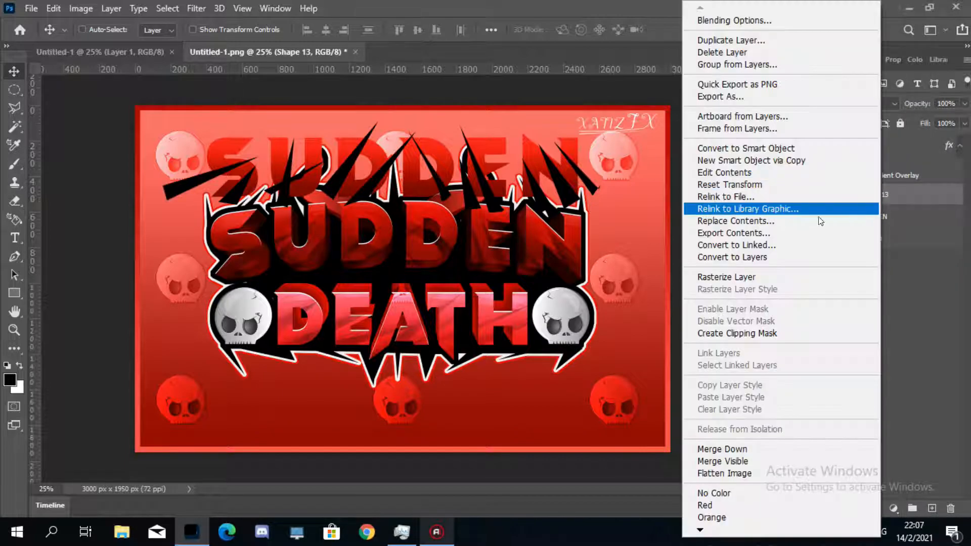
{"action": "left_click", "coordinate": [803, 271]}
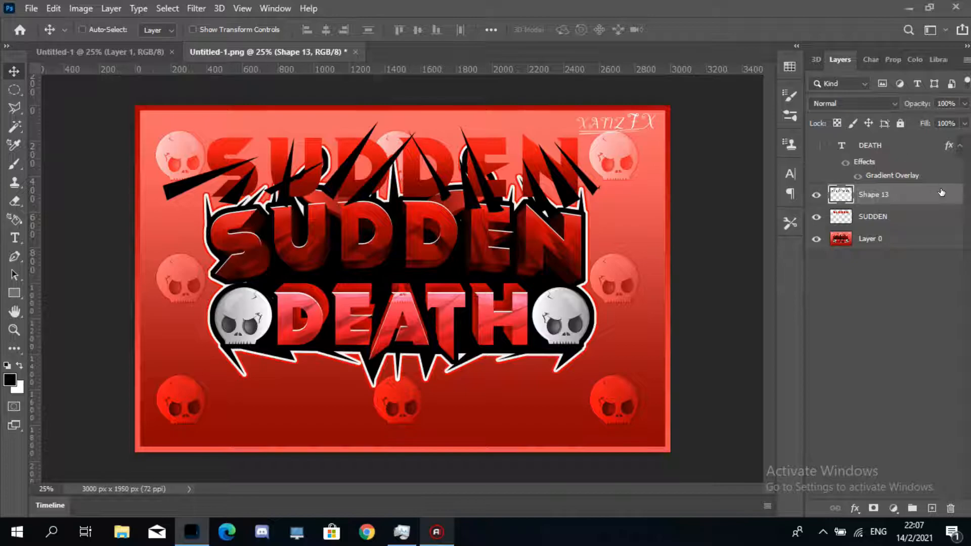
- Clip the rasterized spike layer to the SUDDEN text layer
{"action": "left_click_drag", "start_coordinate": [941, 192], "coordinate": [942, 200]}
{"action": "left_click", "coordinate": [942, 200], "text": "alt"}
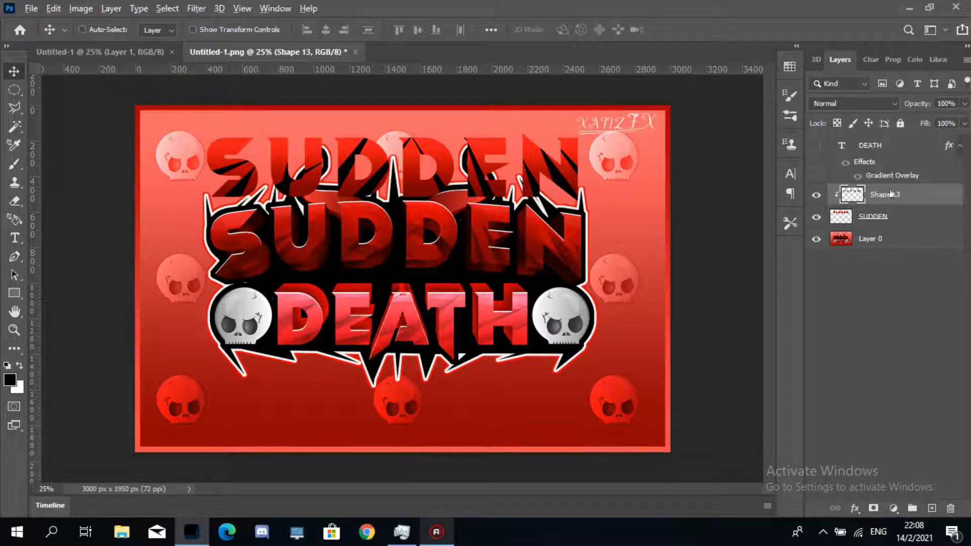
- Duplicate the clipped spike layer, clip the copy as well, and hide the copy
{"action": "key", "text": "alt"}
{"action": "left_click_drag", "start_coordinate": [923, 193], "coordinate": [921, 187]}
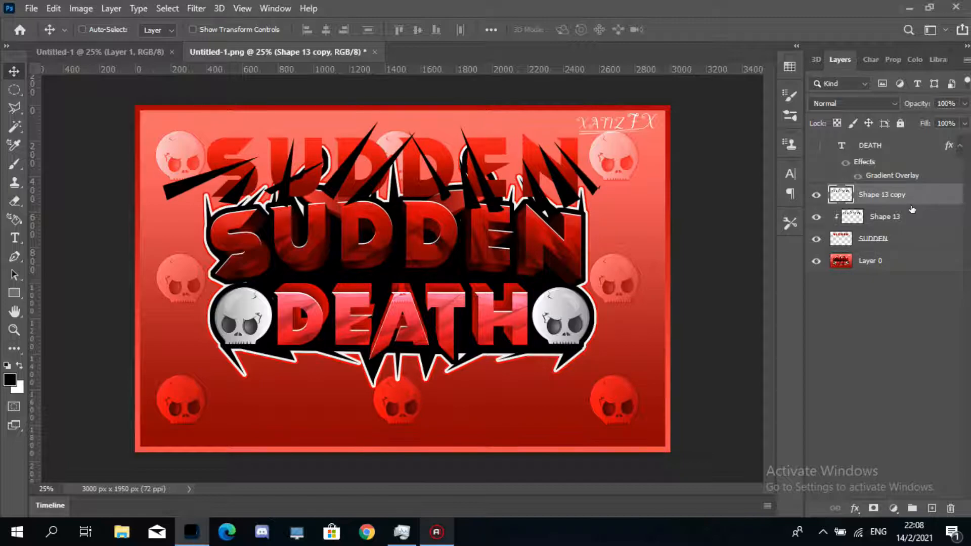
{"action": "left_click", "coordinate": [829, 206], "text": "alt"}
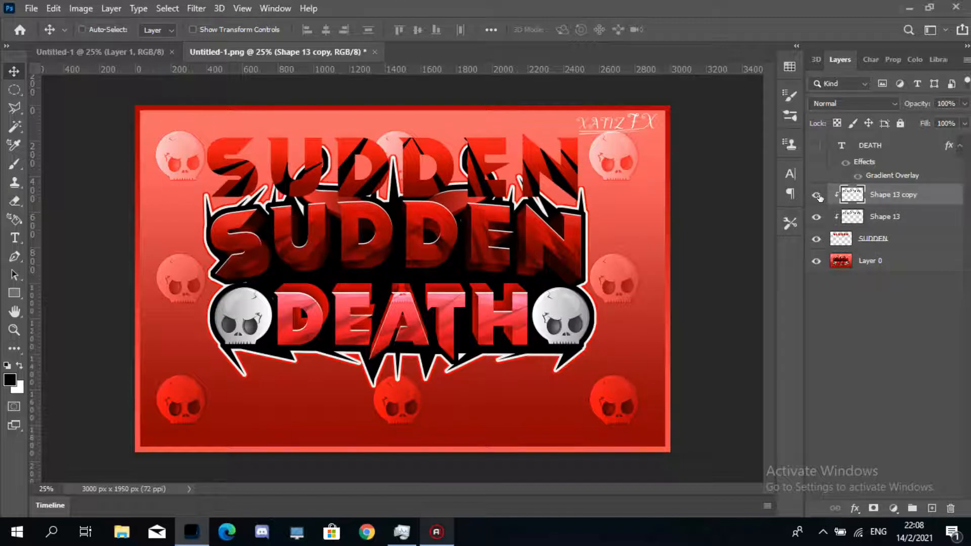
{"action": "left_click", "coordinate": [818, 195]}
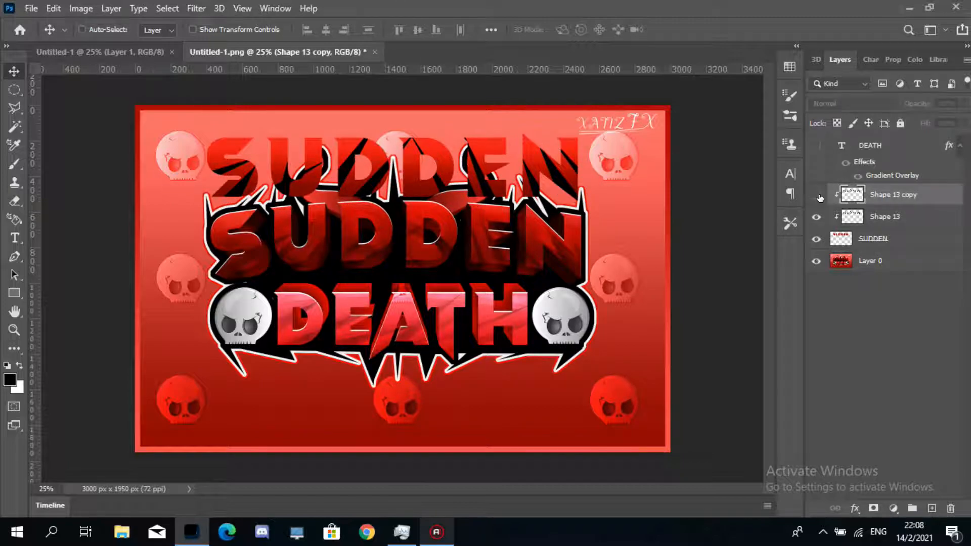
- Set the original spike layer's blend mode to Overlay and its opacity to 48%
{"action": "left_click", "coordinate": [913, 220]}
{"action": "left_click", "coordinate": [852, 99]}
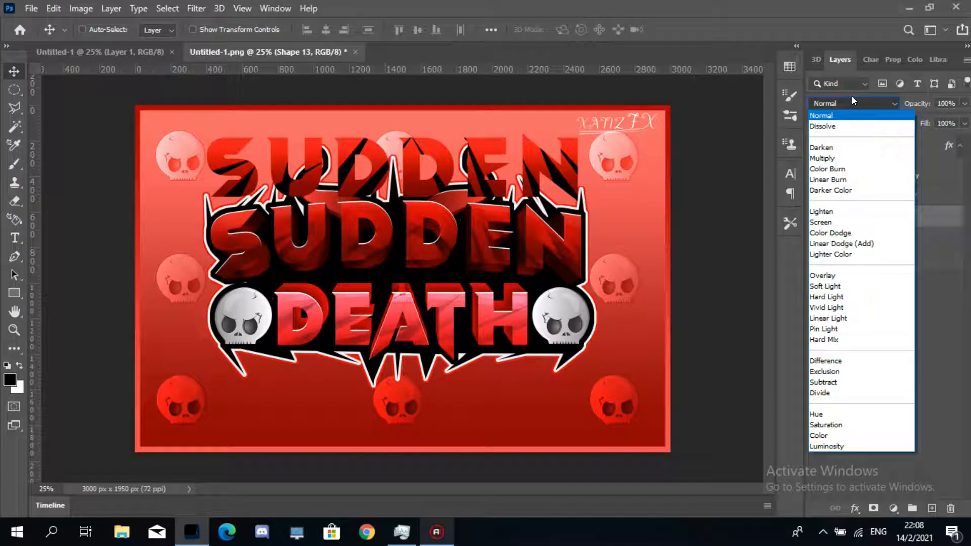
{"action": "left_click", "coordinate": [851, 101]}
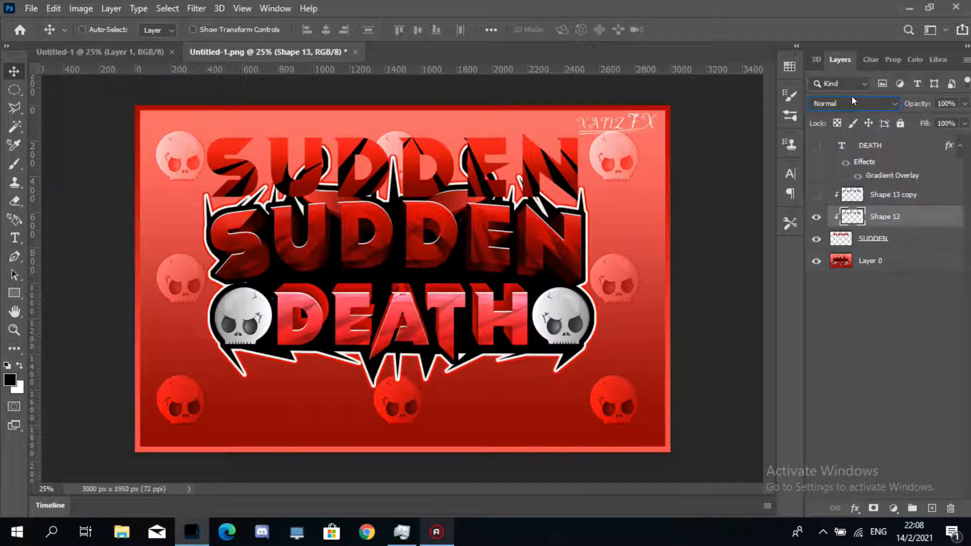
{"action": "left_click", "coordinate": [852, 102]}
{"action": "left_click", "coordinate": [852, 276]}
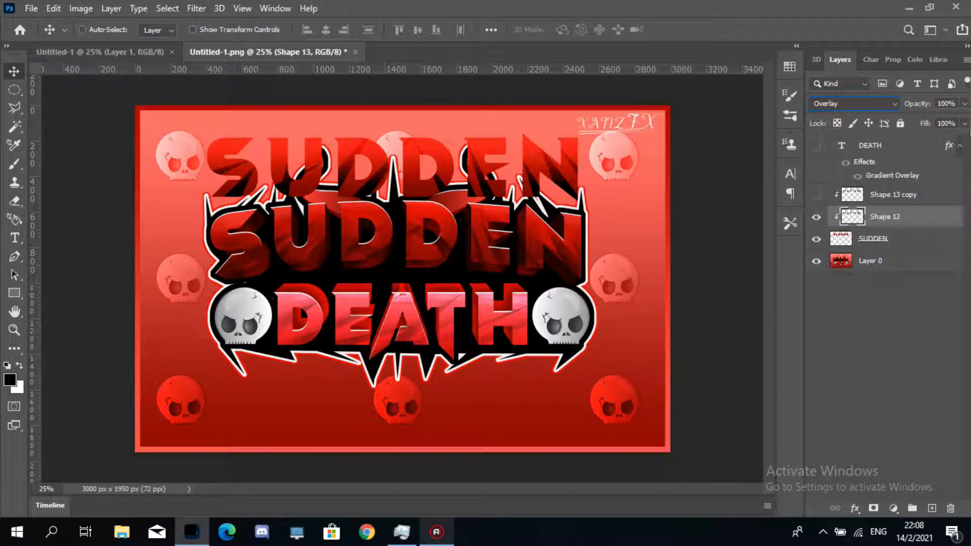
{"action": "left_click", "coordinate": [965, 104]}
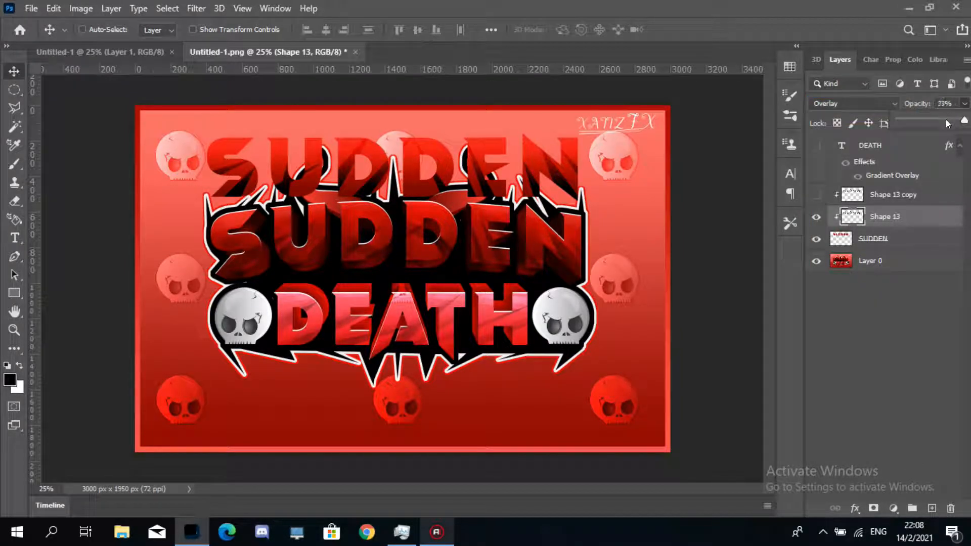
{"action": "left_click_drag", "start_coordinate": [940, 119], "coordinate": [930, 119]}
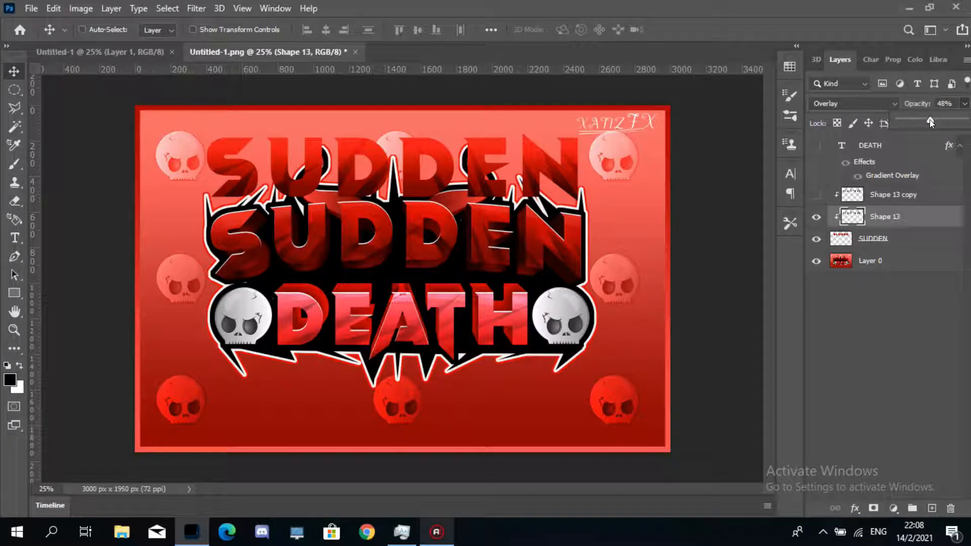
- Select the spike copy layer and hide the original spike layer
{"action": "left_click", "coordinate": [938, 325]}
{"action": "left_click", "coordinate": [913, 201]}
{"action": "left_click", "coordinate": [817, 217]}
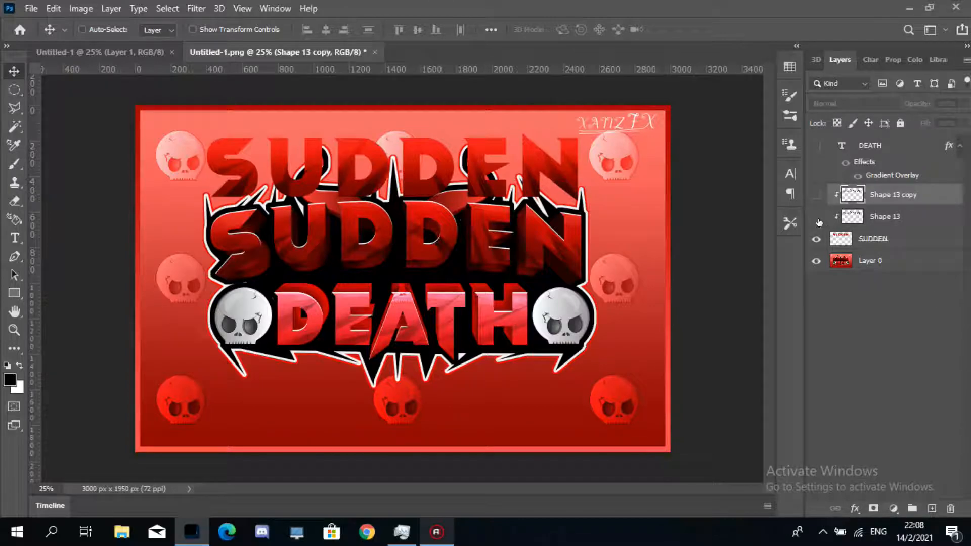
- Show the spike copy layer and scale it up to about 117% with Free Transform, nudging it slightly right
{"action": "left_click", "coordinate": [816, 196]}
{"action": "left_click", "coordinate": [816, 195]}
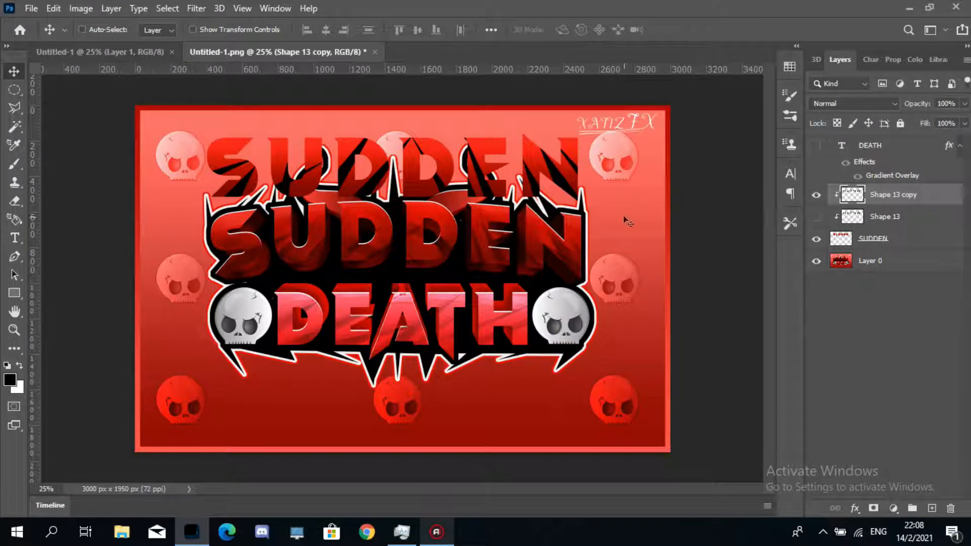
{"action": "key", "text": "ctrl+t"}
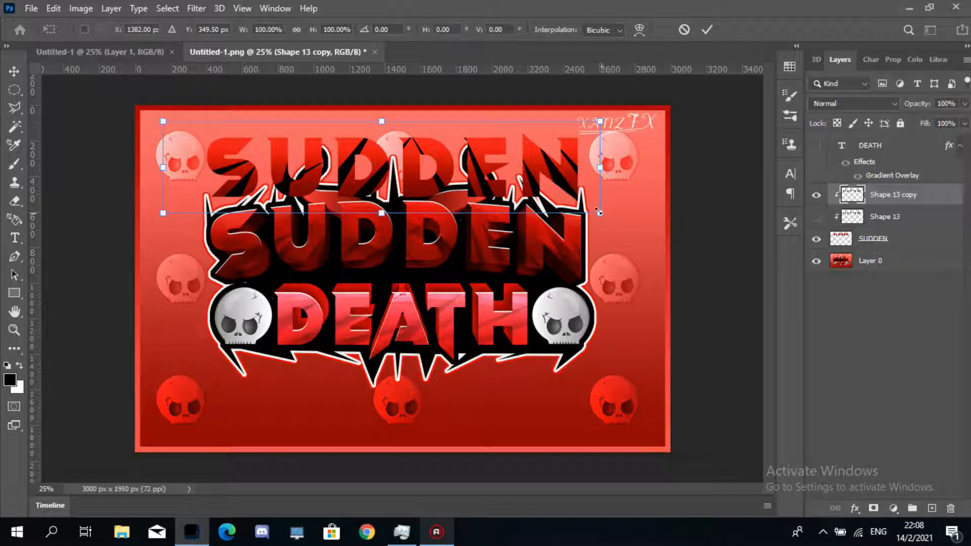
{"action": "left_click_drag", "start_coordinate": [600, 213], "coordinate": [637, 231]}
{"action": "left_click_drag", "start_coordinate": [478, 197], "coordinate": [485, 196]}
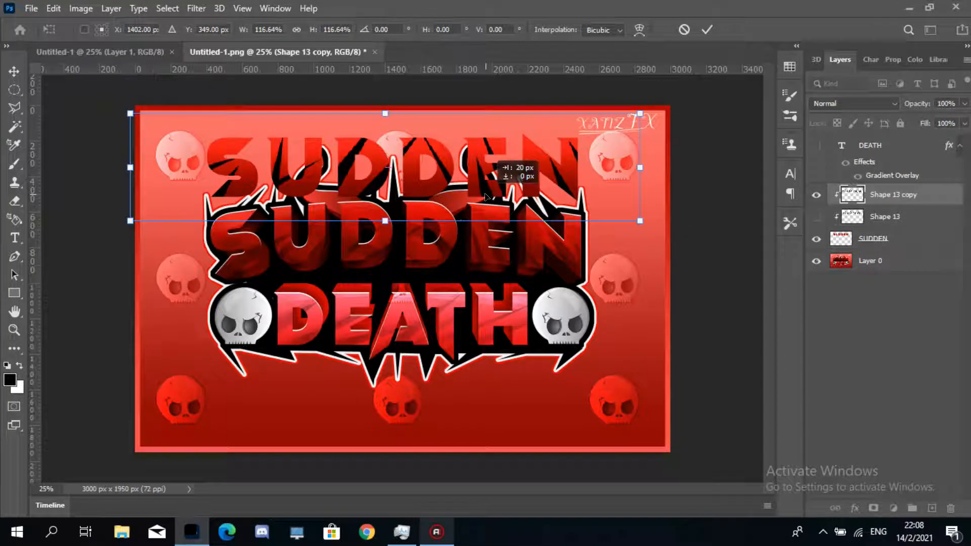
{"action": "key", "text": "Return"}
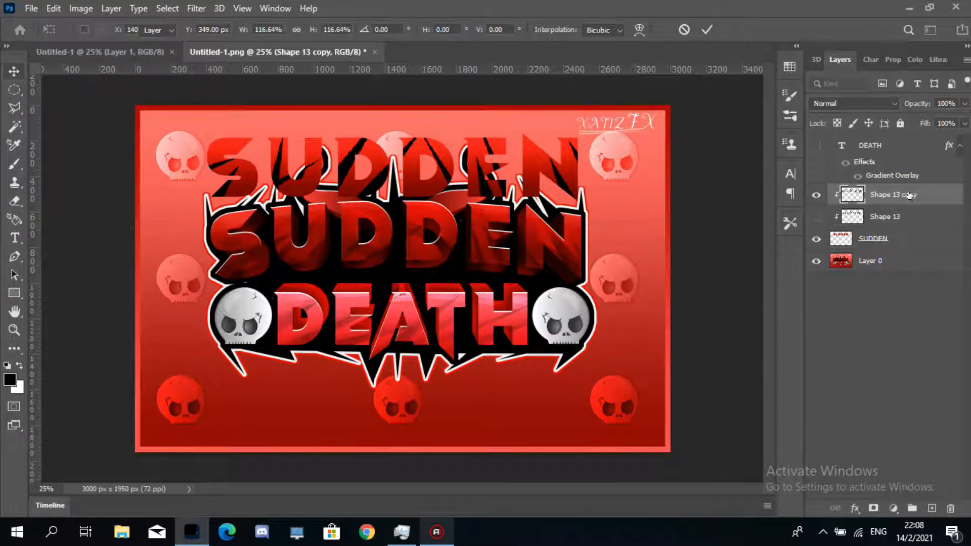
- Set the spike copy's opacity to 7% and make the original spike layer visible again
{"action": "left_click", "coordinate": [966, 104]}
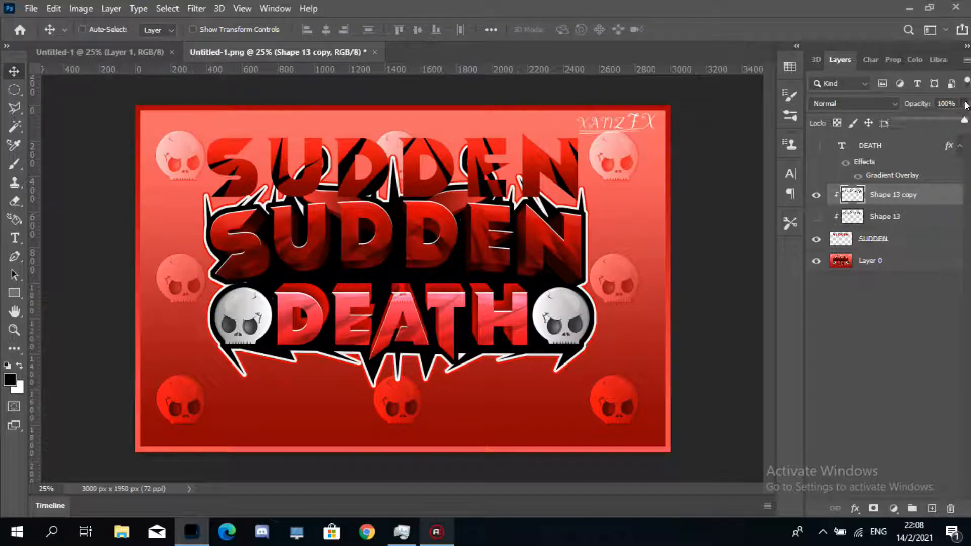
{"action": "left_click", "coordinate": [904, 119]}
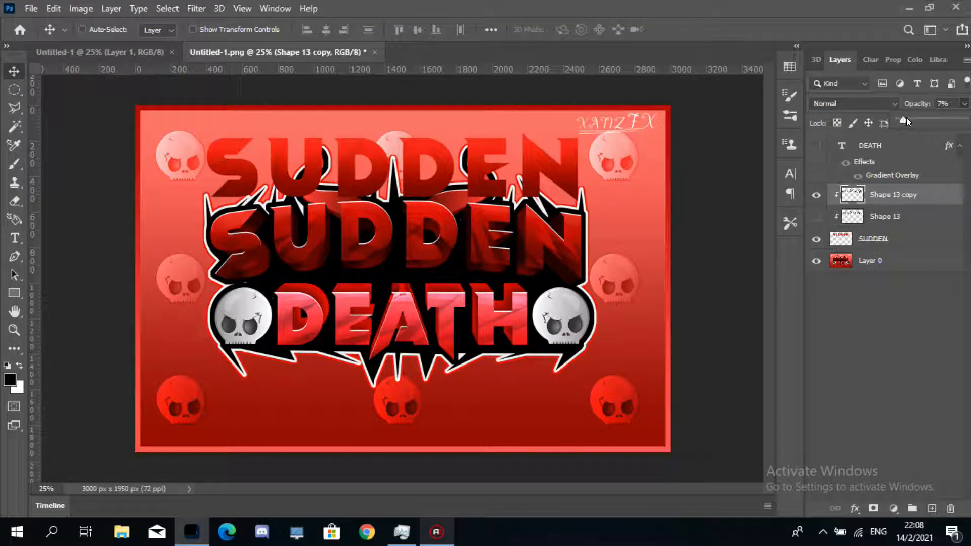
{"action": "left_click", "coordinate": [816, 217]}
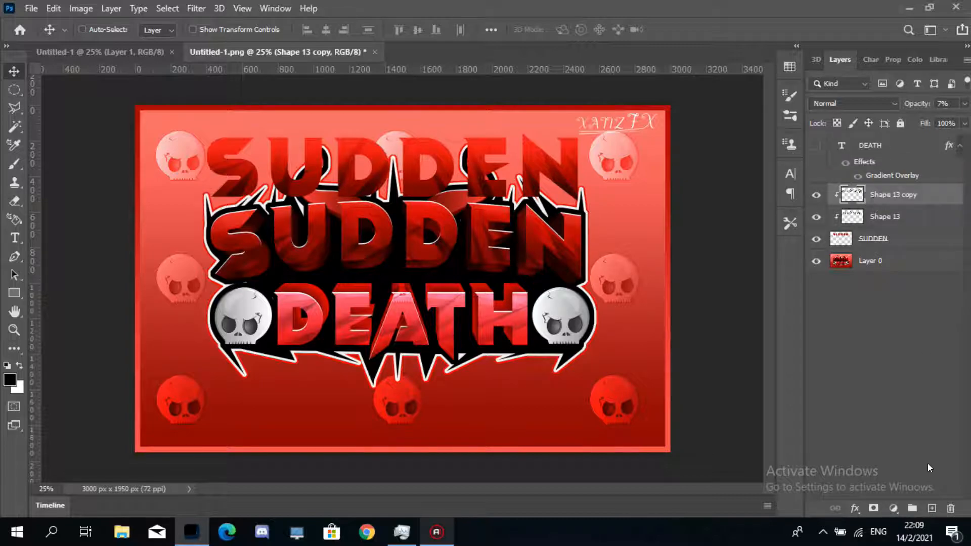
- Add a new empty layer, then raise the spike copy layer's opacity to about 14%
{"action": "left_click", "coordinate": [932, 508]}
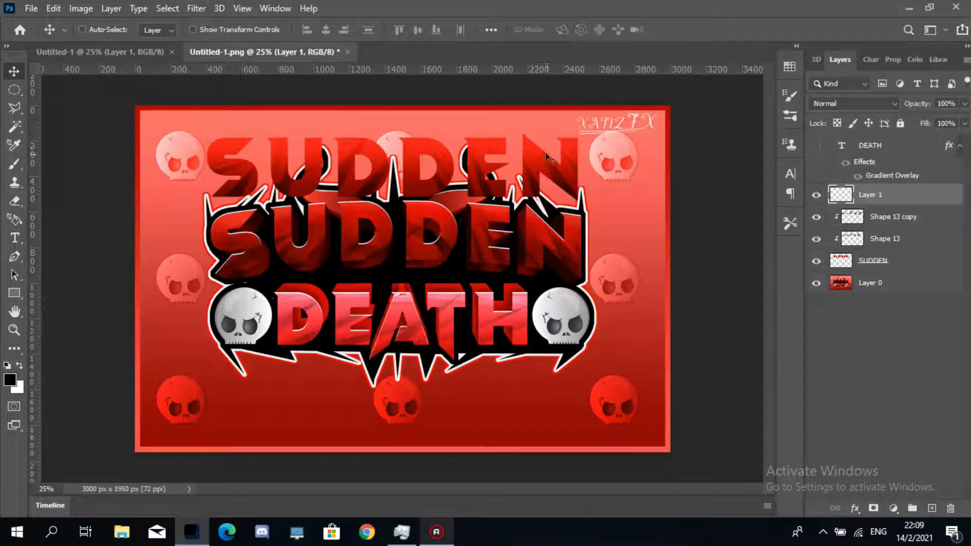
{"action": "left_click", "coordinate": [917, 219]}
{"action": "left_click_drag", "start_coordinate": [965, 103], "coordinate": [907, 120]}
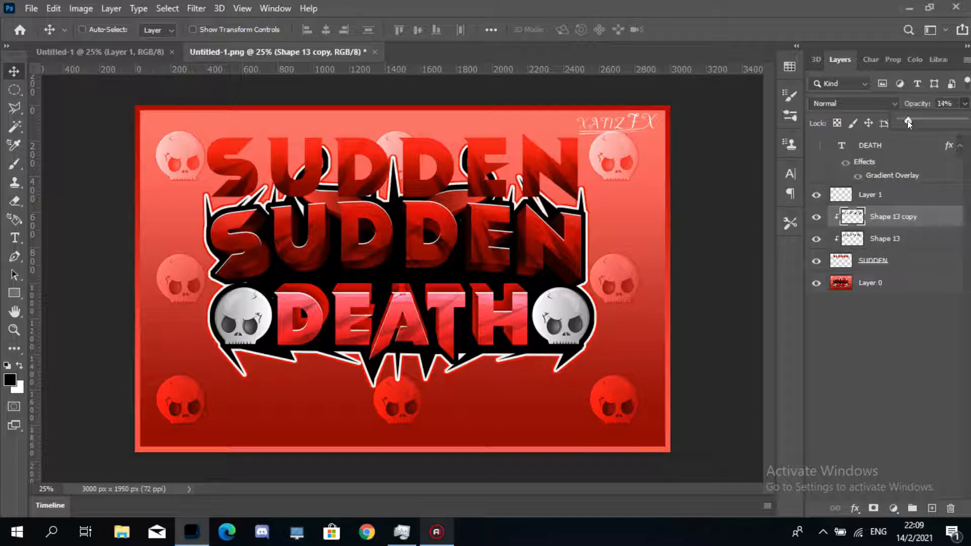
{"action": "left_click", "coordinate": [893, 239]}
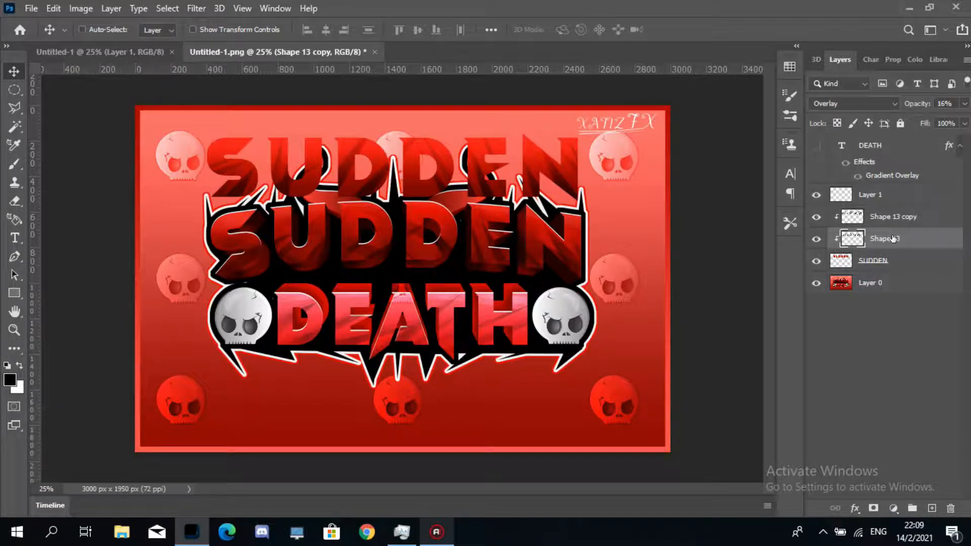
{"action": "left_click", "coordinate": [14, 201]}
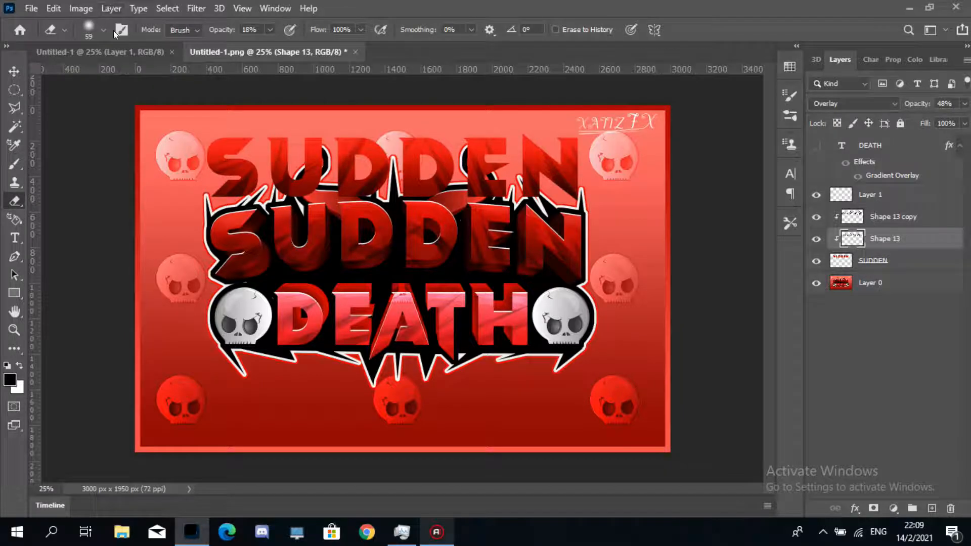
{"action": "left_click", "coordinate": [102, 29]}
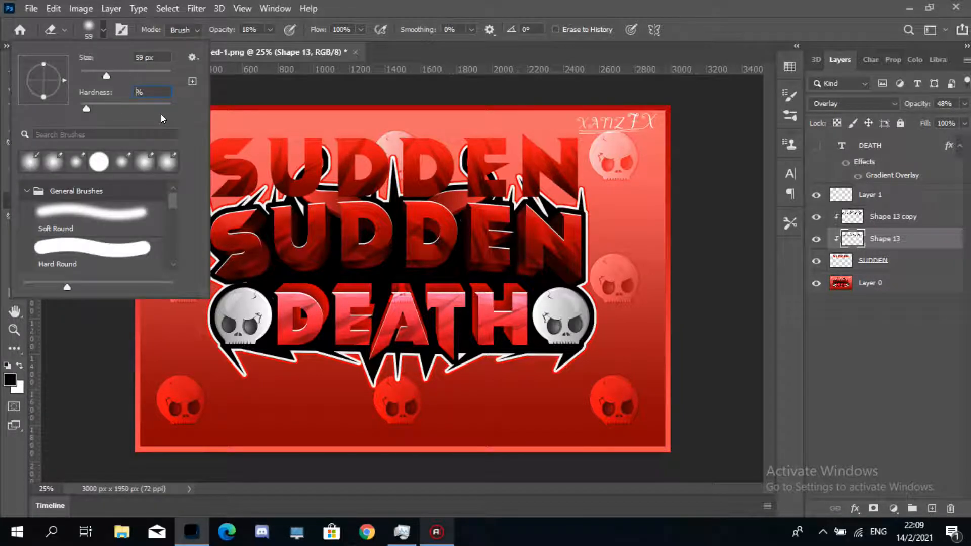
{"action": "key", "text": "Up"}
{"action": "left_click", "coordinate": [356, 11]}
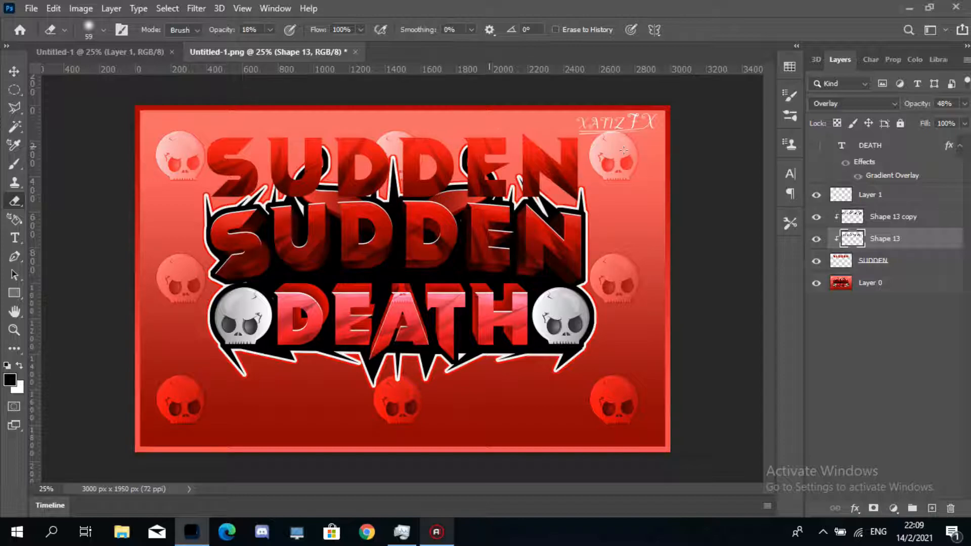
{"action": "left_click", "coordinate": [897, 218]}
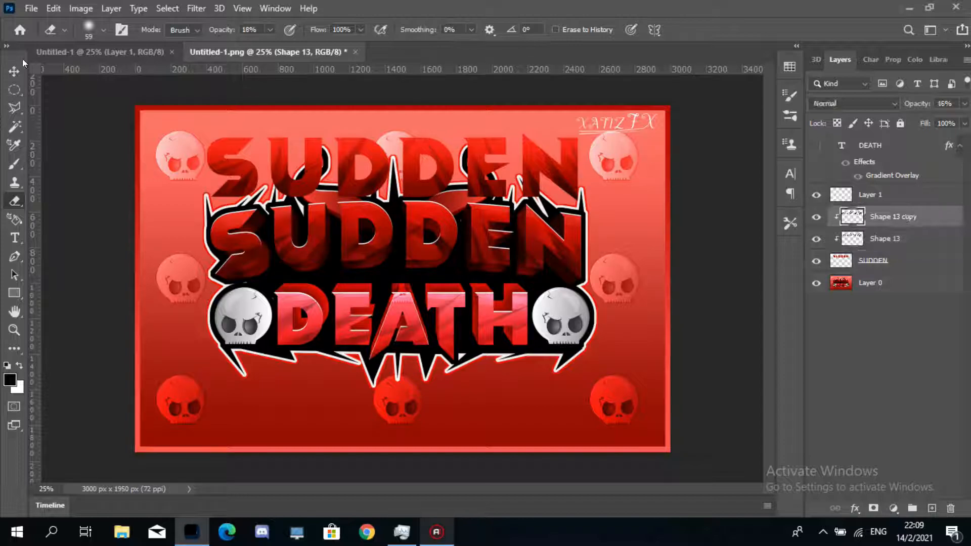
{"action": "left_click", "coordinate": [19, 73]}
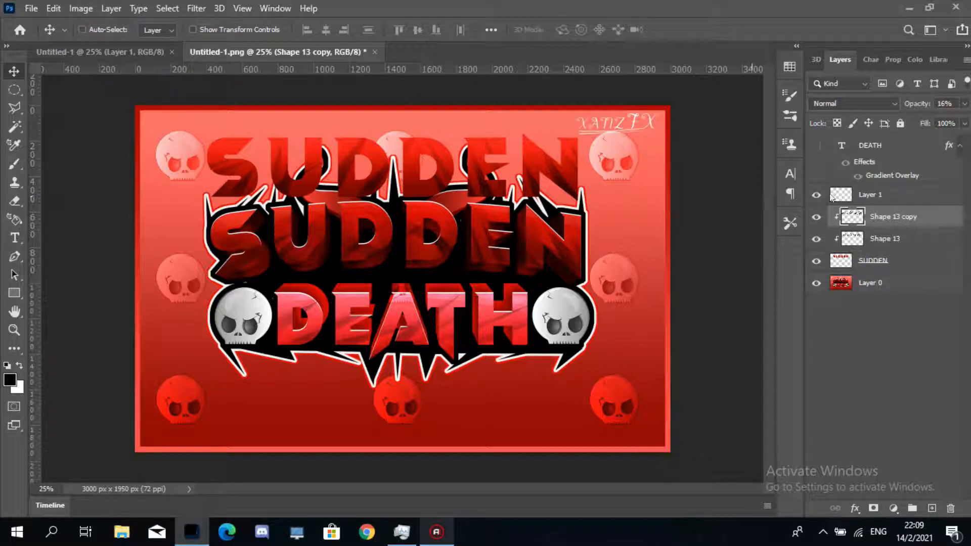
- Draw a white-filled rectangle about 2300 x 240 px across the middle of the title
{"action": "left_click", "coordinate": [917, 203]}
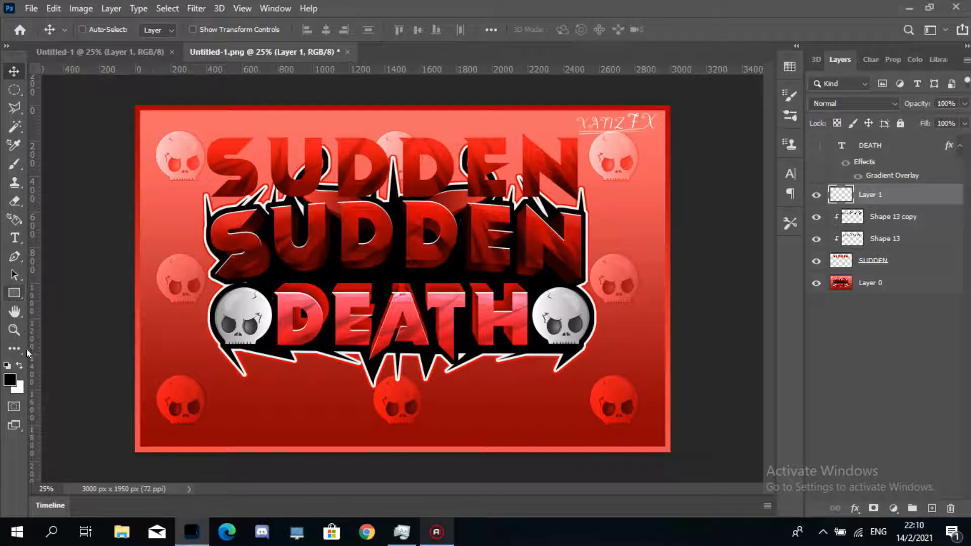
{"action": "left_click", "coordinate": [14, 293]}
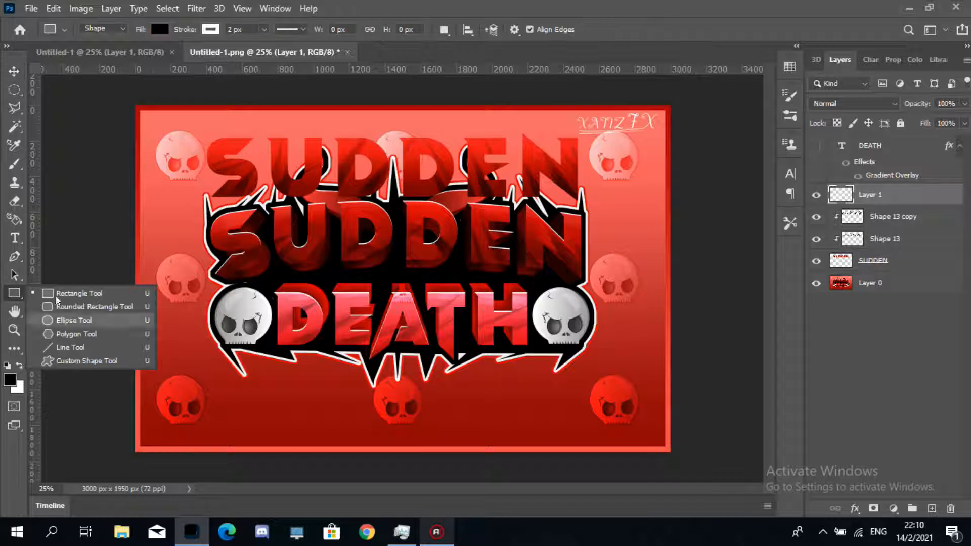
{"action": "left_click", "coordinate": [63, 296]}
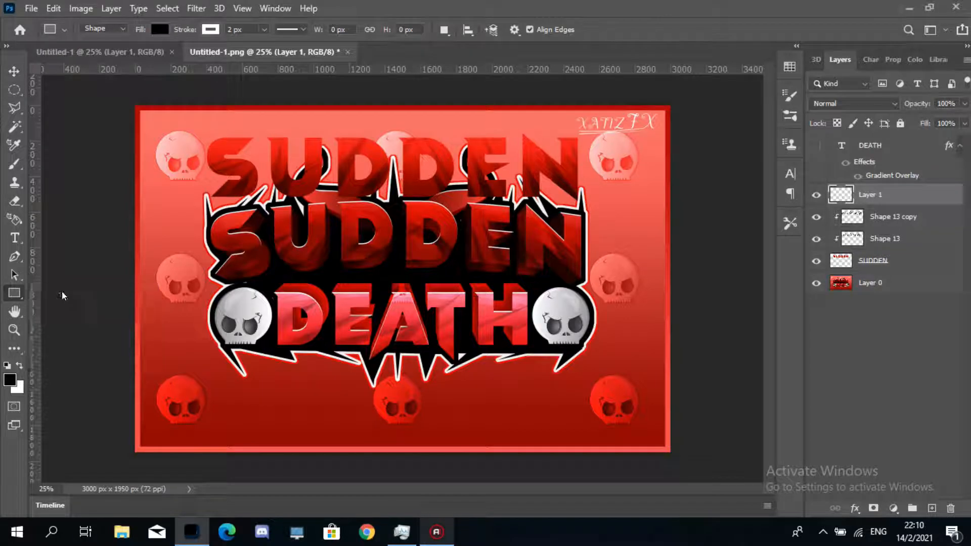
{"action": "left_click", "coordinate": [20, 367]}
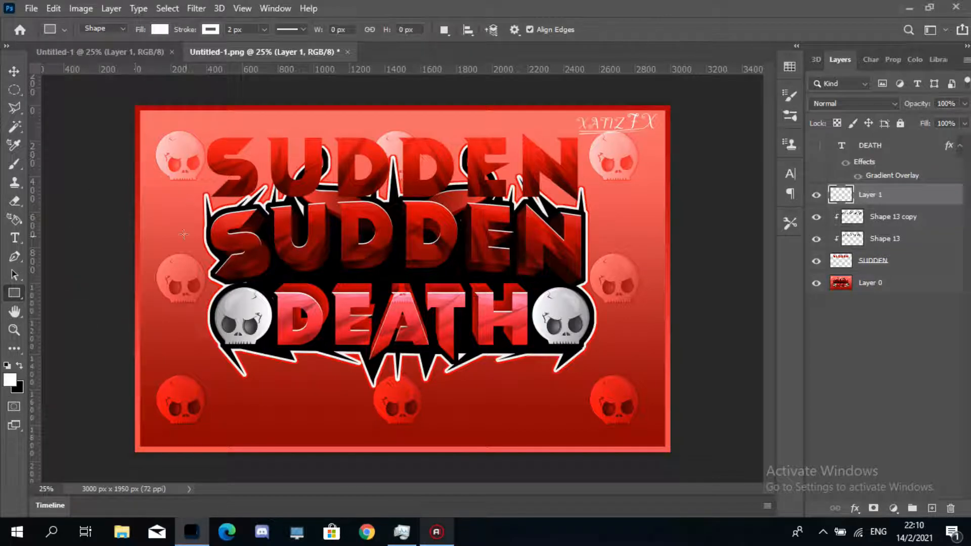
{"action": "left_click_drag", "start_coordinate": [184, 234], "coordinate": [593, 275]}
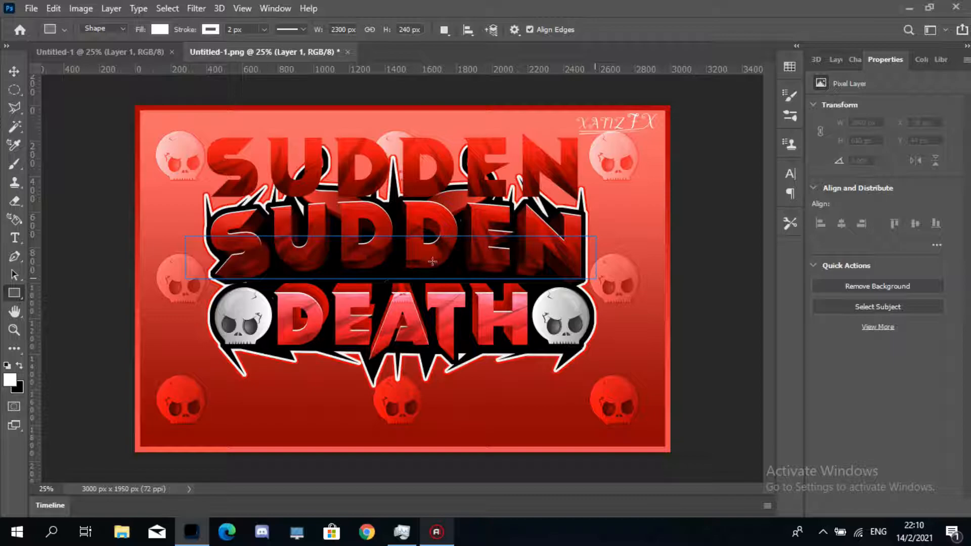
- Rotate the white rectangle about 46° into a diagonal stripe and place it over the upper-left of SUDDEN
{"action": "left_click", "coordinate": [14, 72]}
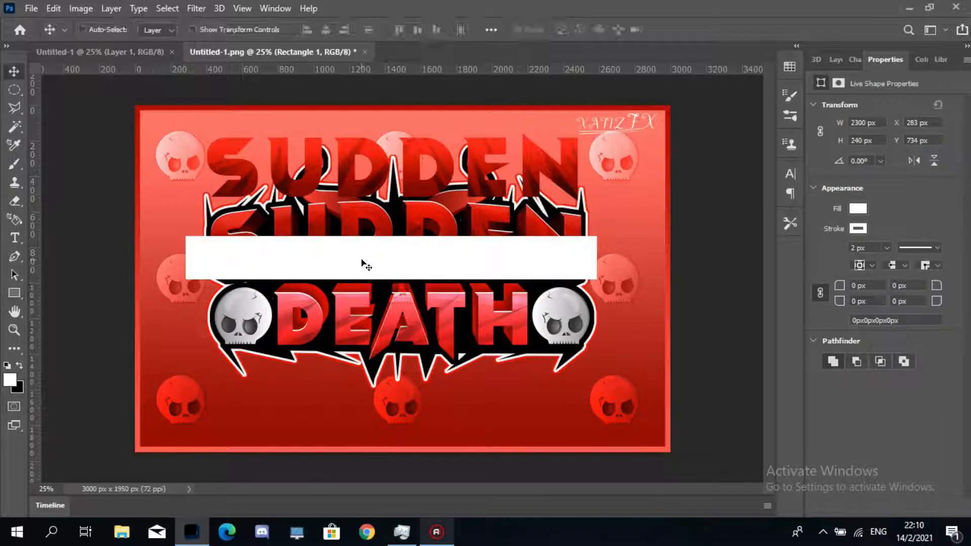
{"action": "left_click_drag", "start_coordinate": [361, 261], "coordinate": [361, 235]}
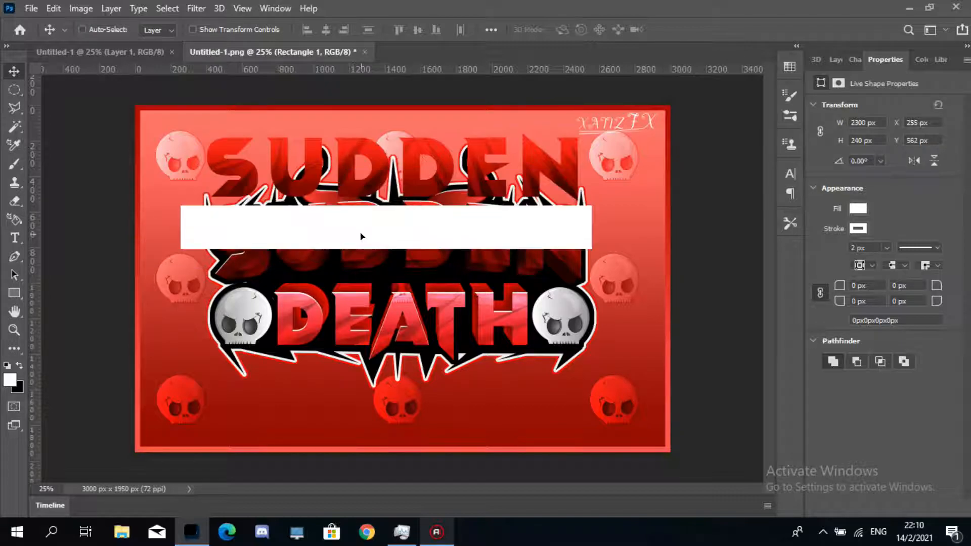
{"action": "key", "text": "ctrl+t"}
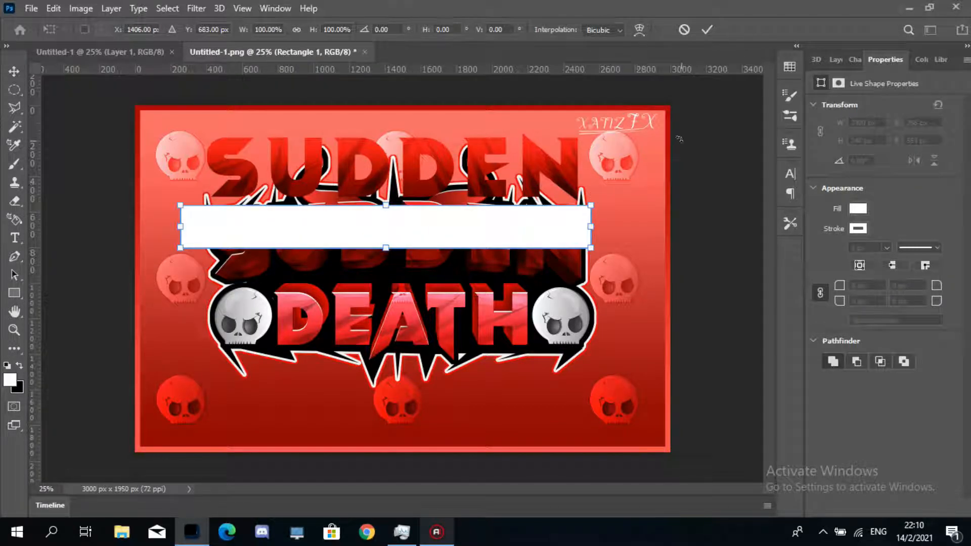
{"action": "left_click", "coordinate": [829, 62]}
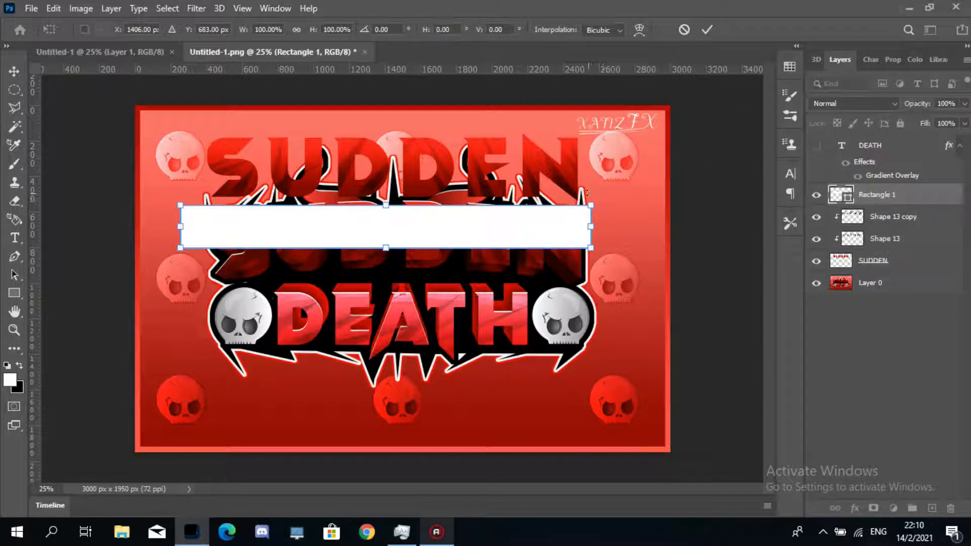
{"action": "left_click_drag", "start_coordinate": [602, 198], "coordinate": [521, 369]}
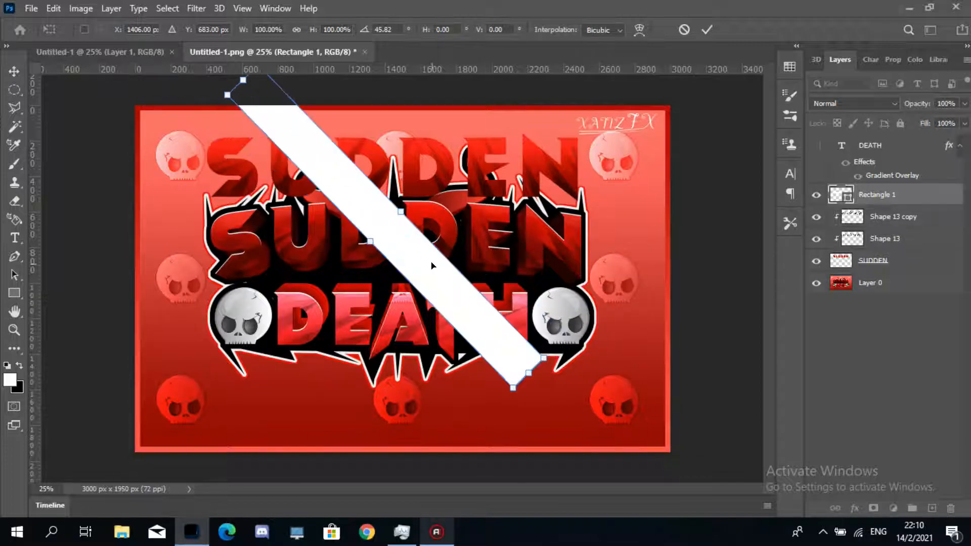
{"action": "left_click_drag", "start_coordinate": [399, 249], "coordinate": [257, 196]}
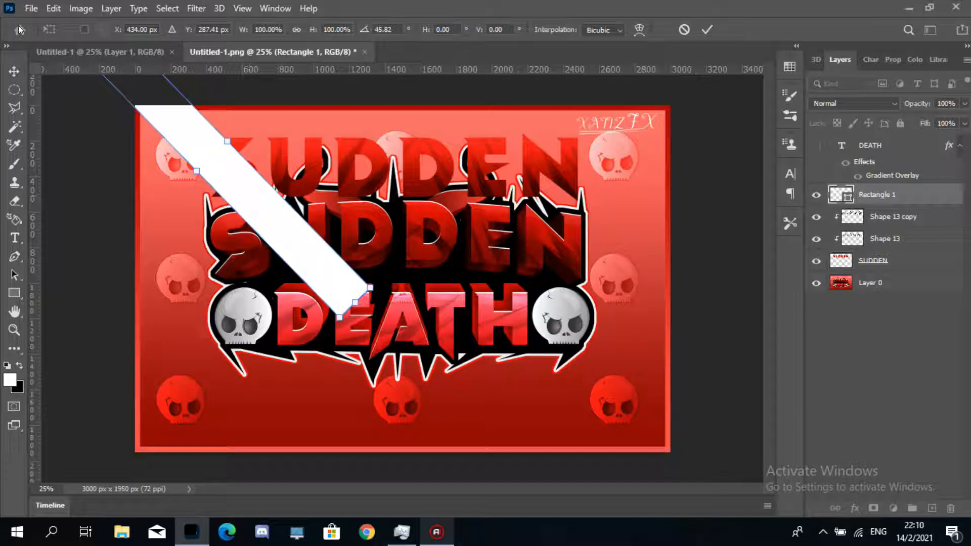
{"action": "left_click", "coordinate": [14, 71]}
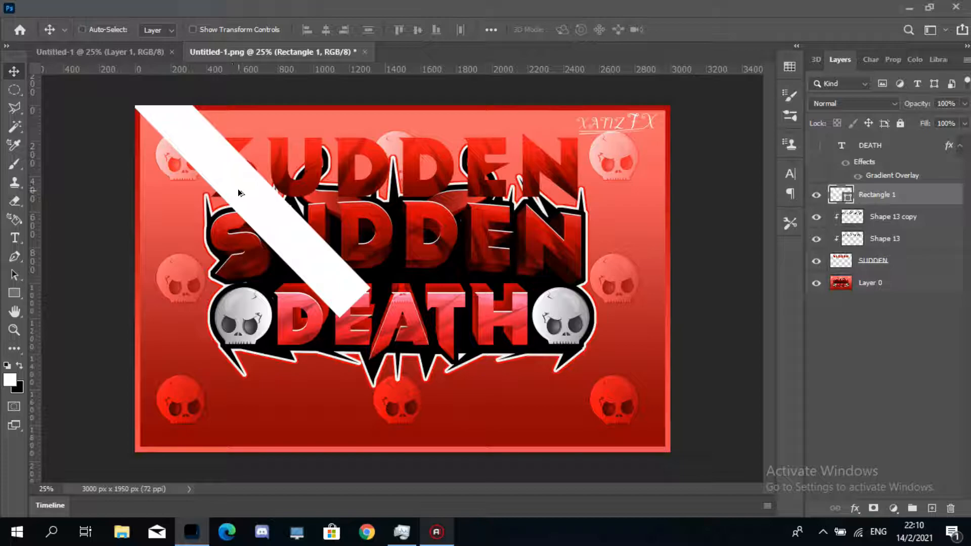
- Duplicate the diagonal stripe repeatedly to make five evenly spaced stripes across the SUDDEN text
{"action": "left_click_drag", "start_coordinate": [237, 190], "coordinate": [423, 195]}
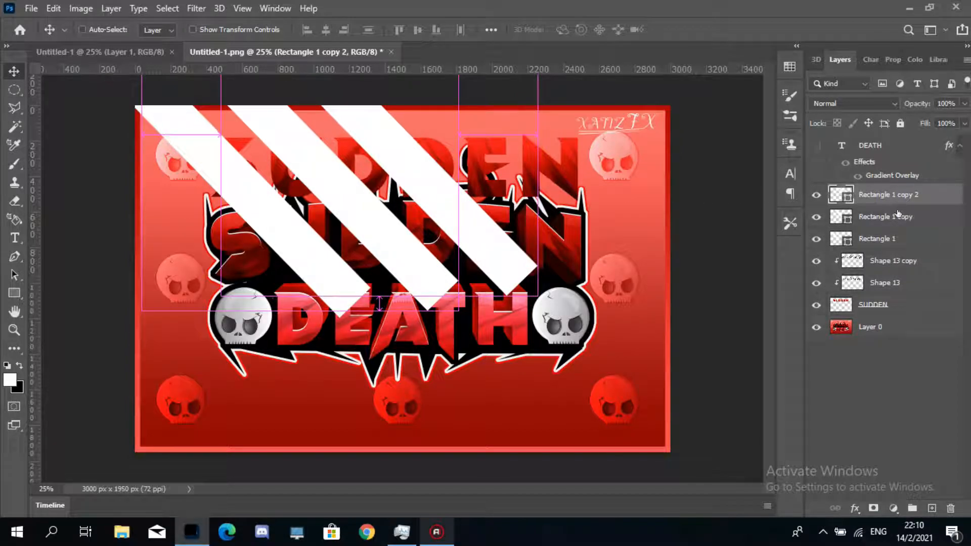
{"action": "left_click", "coordinate": [898, 216], "text": "shift"}
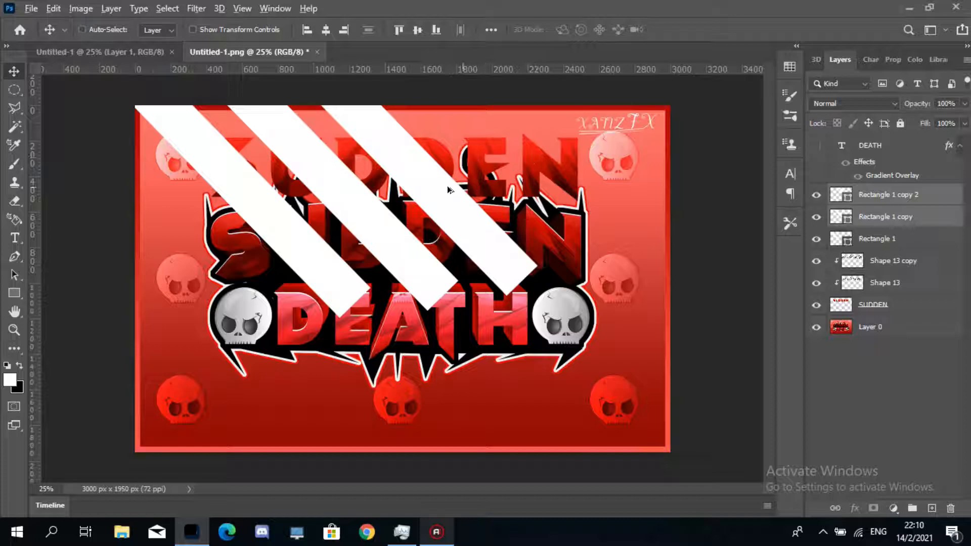
{"action": "left_click_drag", "start_coordinate": [423, 193], "coordinate": [601, 184]}
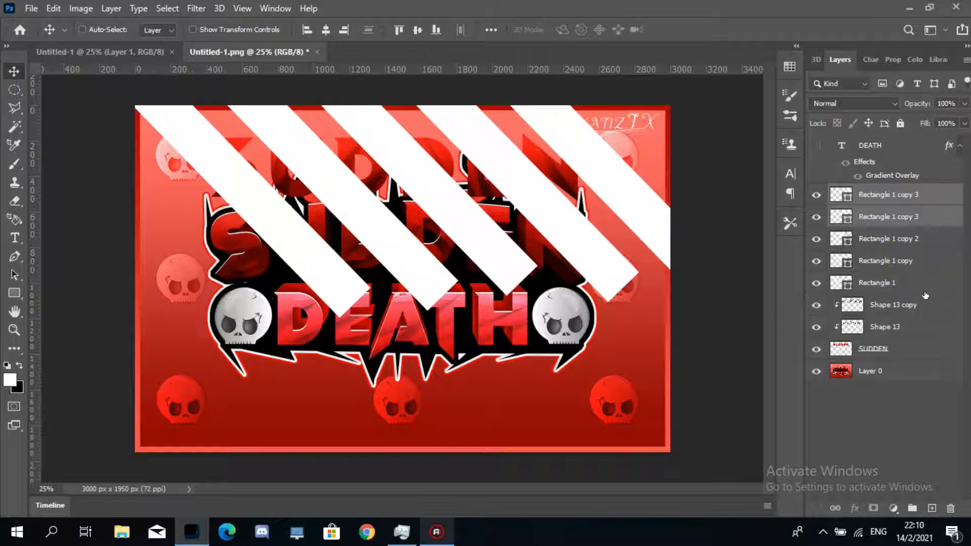
- Select all five stripe layers and merge them into a single layer
{"action": "left_click", "coordinate": [925, 288], "text": "shift"}
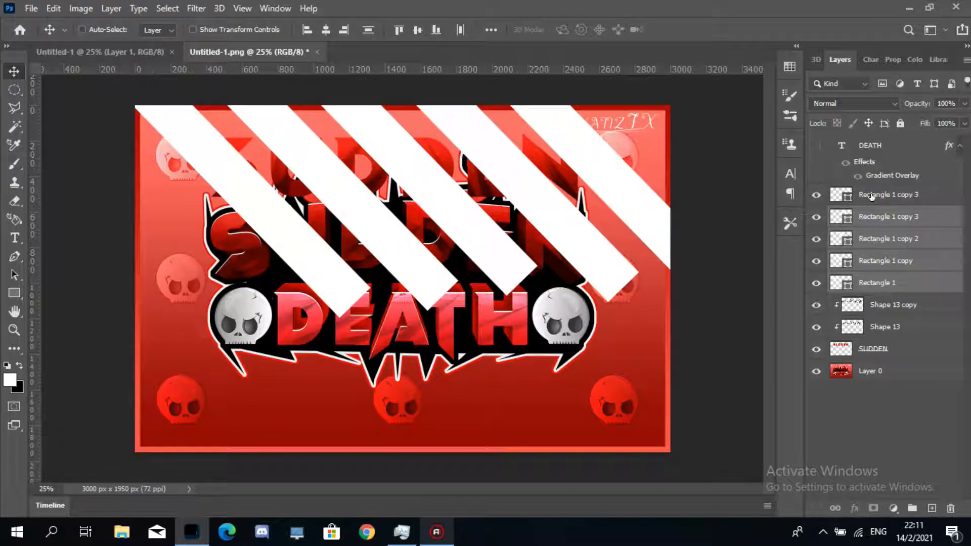
{"action": "left_click", "coordinate": [916, 195]}
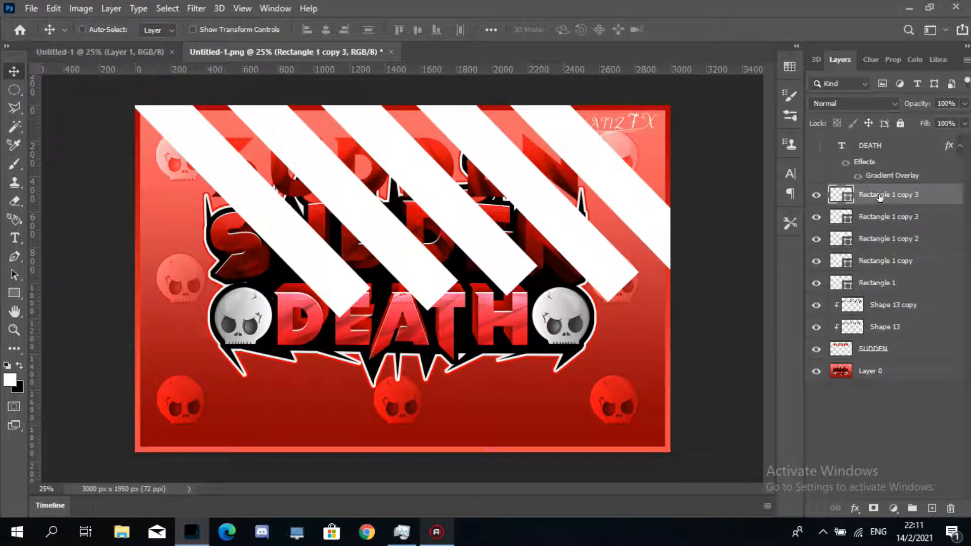
{"action": "left_click", "coordinate": [919, 285], "text": "shift"}
{"action": "key", "text": "ctrl+e"}
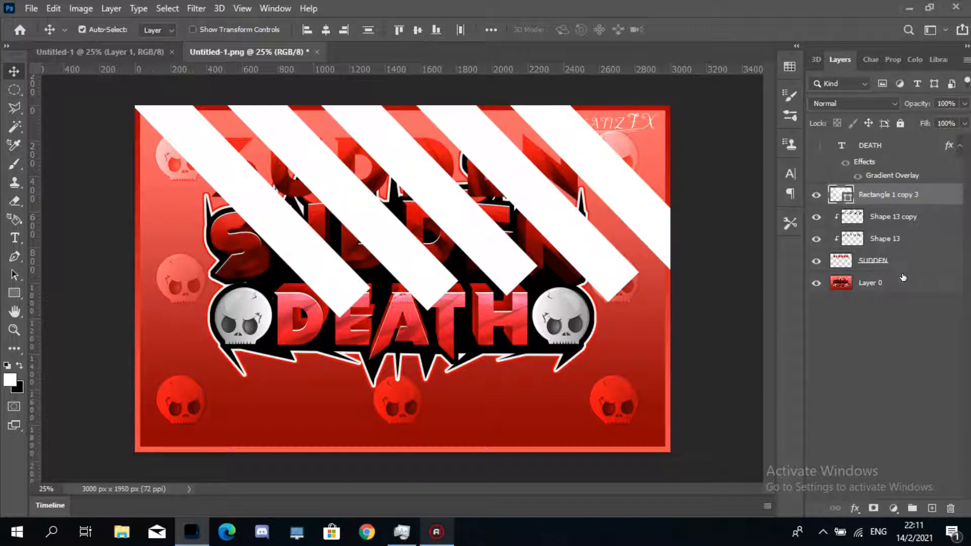
- Clip the merged stripe layer to the SUDDEN text and lower its opacity to 12%
{"action": "right_click", "coordinate": [893, 197]}
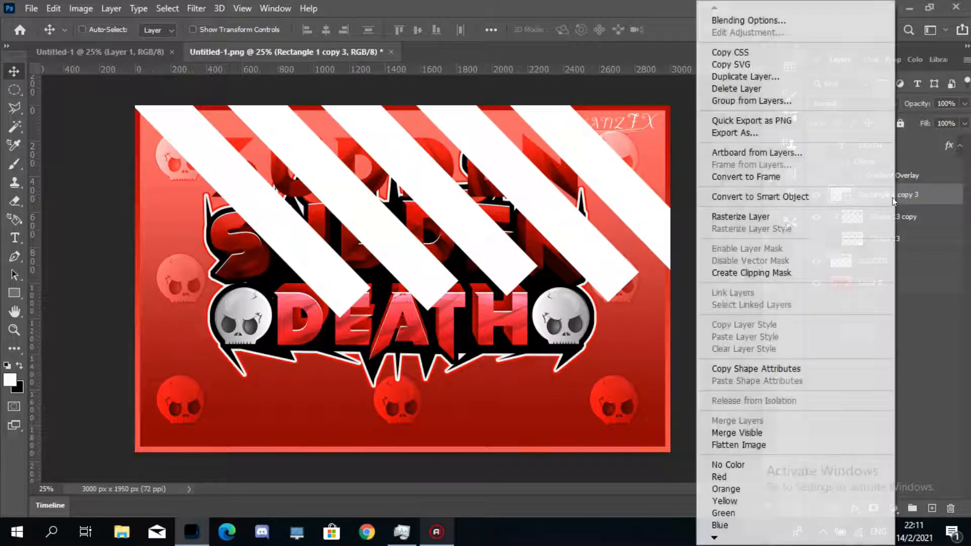
{"action": "left_click", "coordinate": [803, 222]}
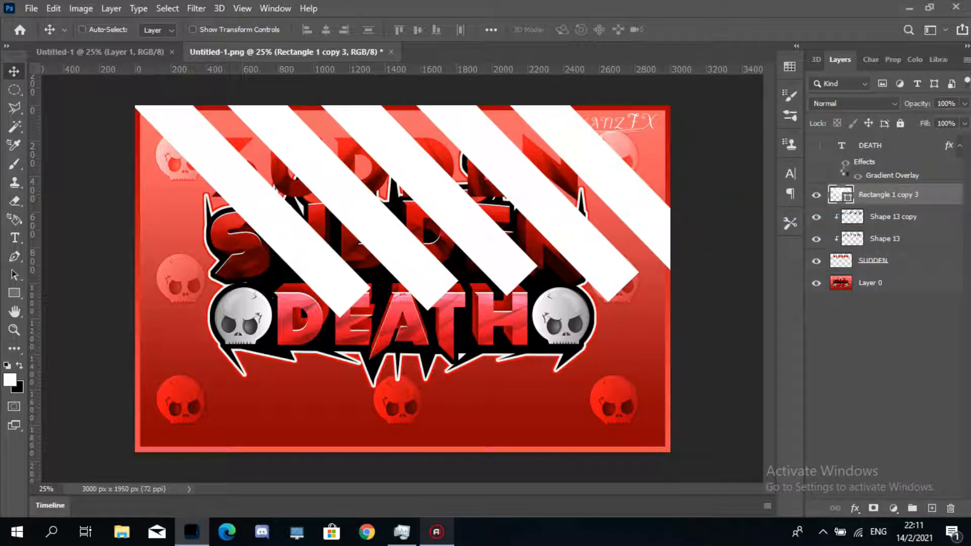
{"action": "left_click", "coordinate": [925, 200], "text": "alt"}
{"action": "left_click", "coordinate": [964, 123]}
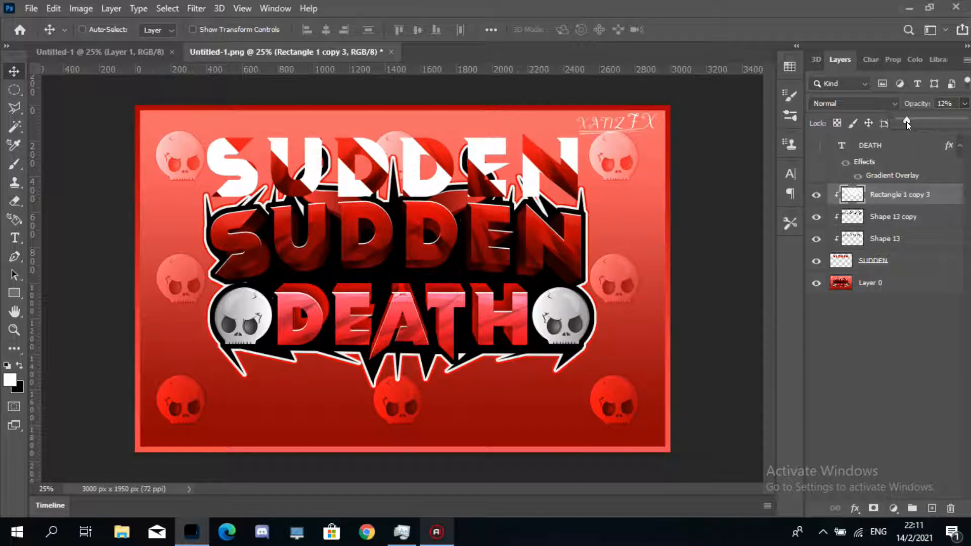
- Set the merged stripe layer's blend mode to Overlay and its opacity to 26%
{"action": "left_click_drag", "start_coordinate": [906, 123], "coordinate": [904, 123]}
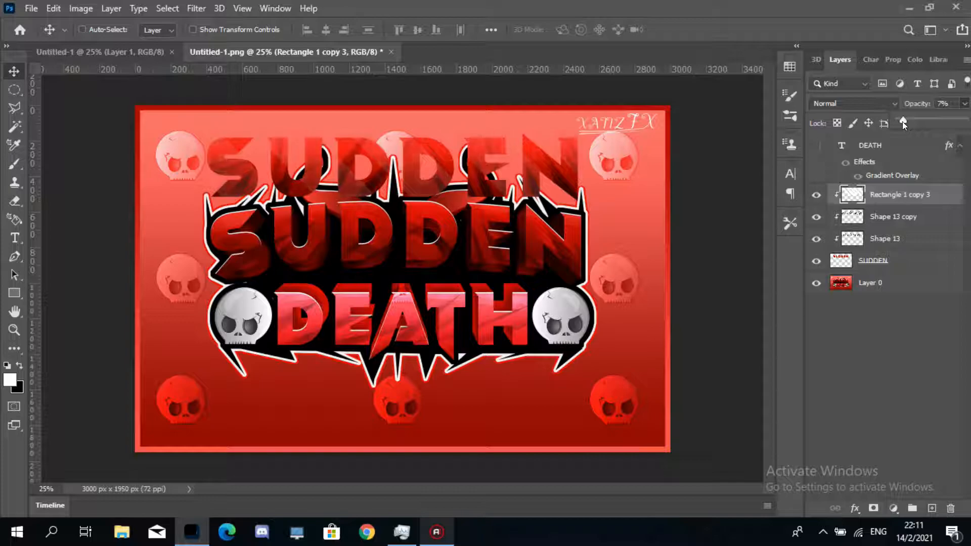
{"action": "left_click", "coordinate": [874, 103]}
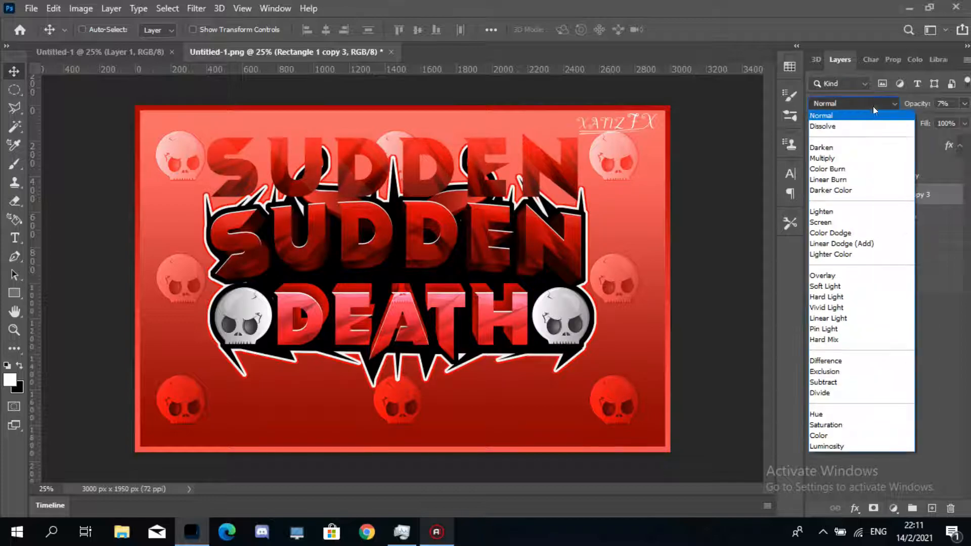
{"action": "left_click", "coordinate": [838, 274]}
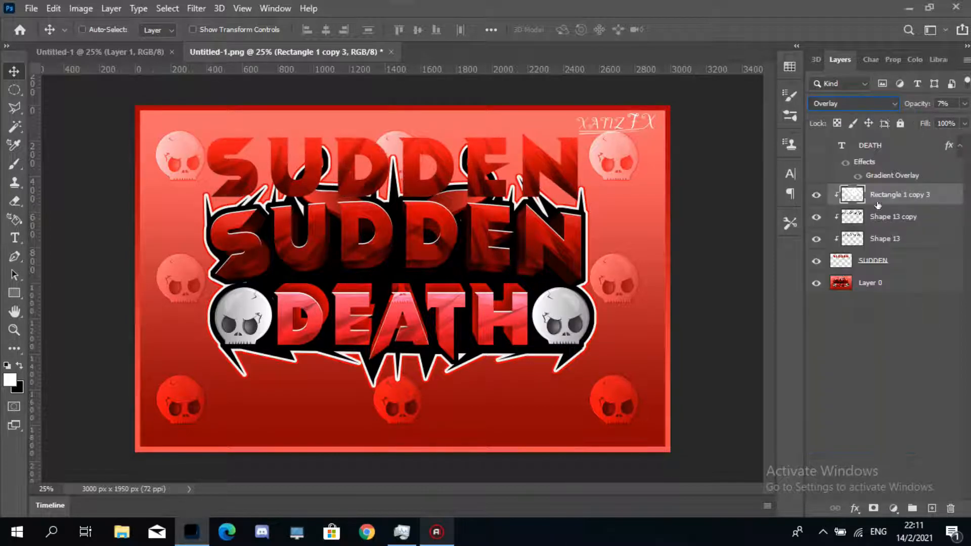
{"action": "left_click_drag", "start_coordinate": [964, 105], "coordinate": [915, 120]}
{"action": "left_click", "coordinate": [965, 105]}
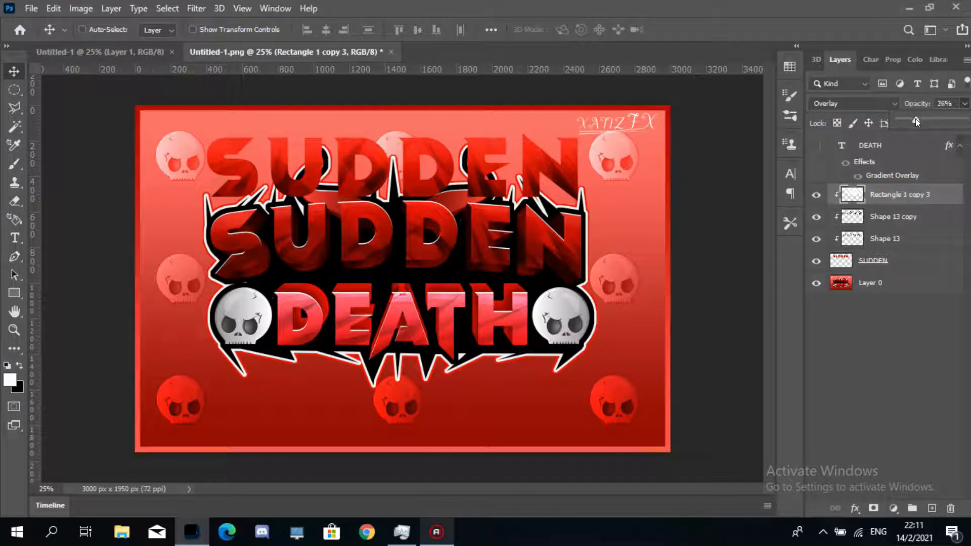
- Move the stripe layer below the two spike shape layers in the layer stack
{"action": "left_click", "coordinate": [900, 202]}
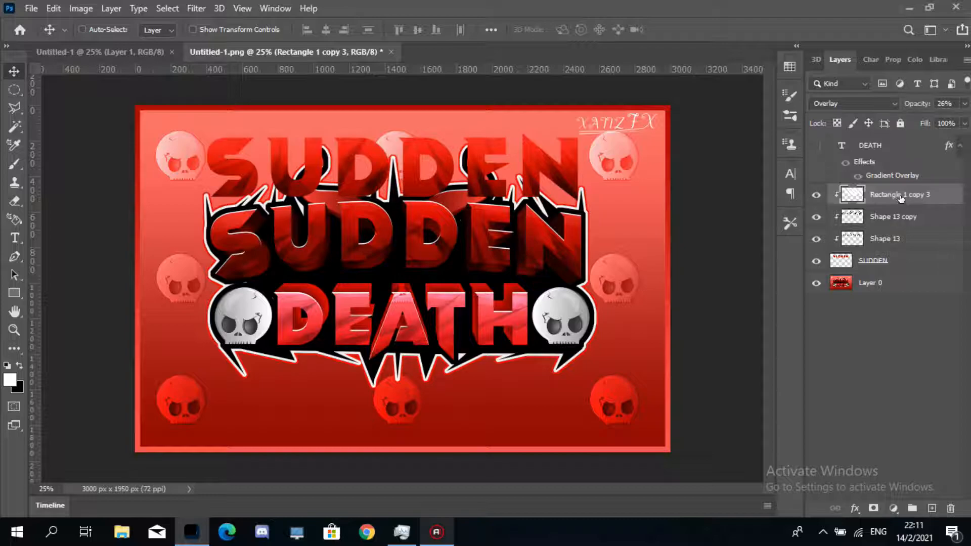
{"action": "left_click_drag", "start_coordinate": [903, 195], "coordinate": [899, 247]}
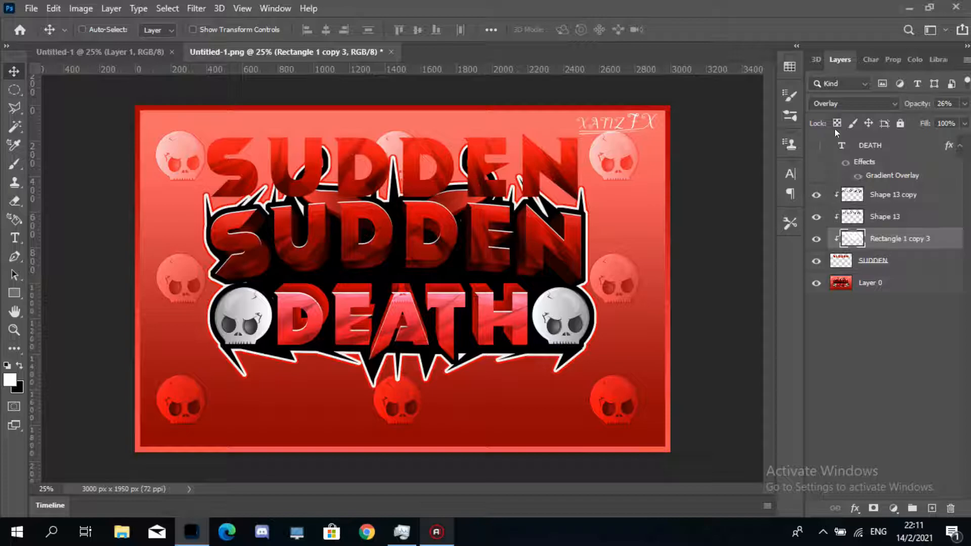
{"action": "left_click", "coordinate": [964, 103]}
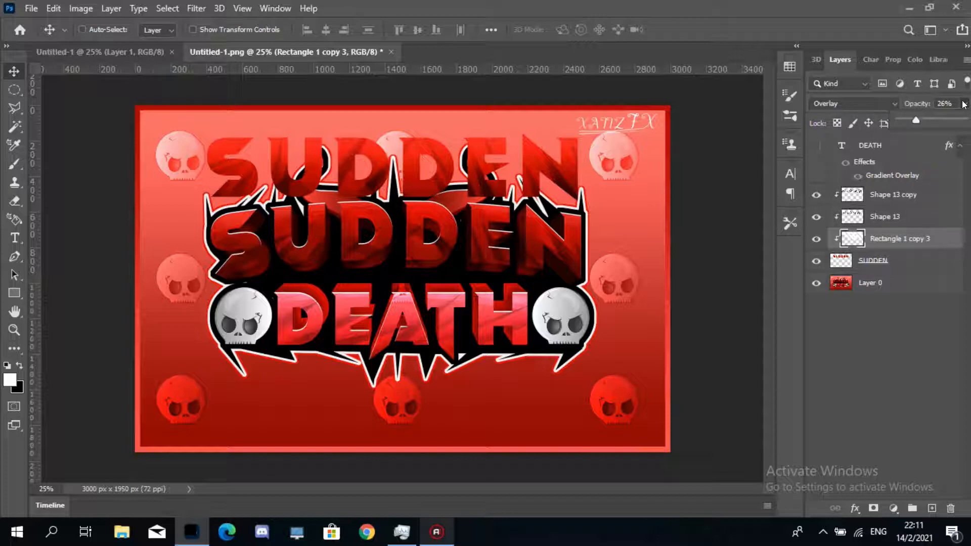
- Duplicate the SUDDEN layer and place the copy directly beneath the original
{"action": "left_click", "coordinate": [889, 195]}
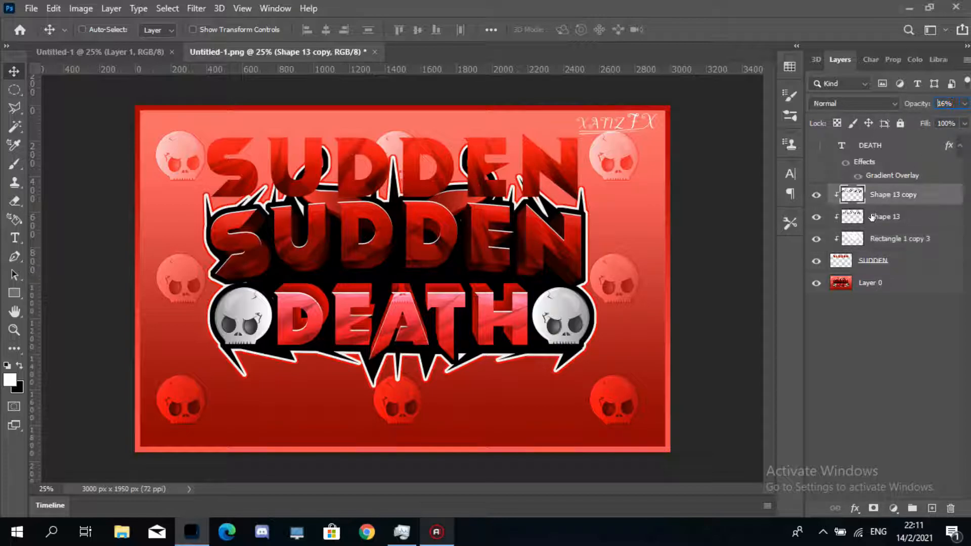
{"action": "left_click", "coordinate": [873, 217]}
{"action": "left_click", "coordinate": [881, 241]}
{"action": "left_click", "coordinate": [898, 260]}
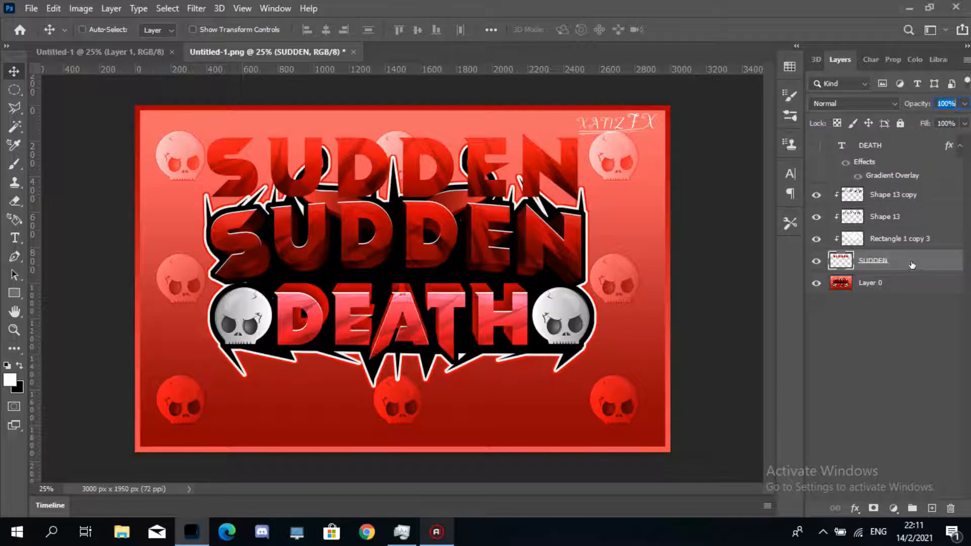
{"action": "right_click", "coordinate": [916, 265]}
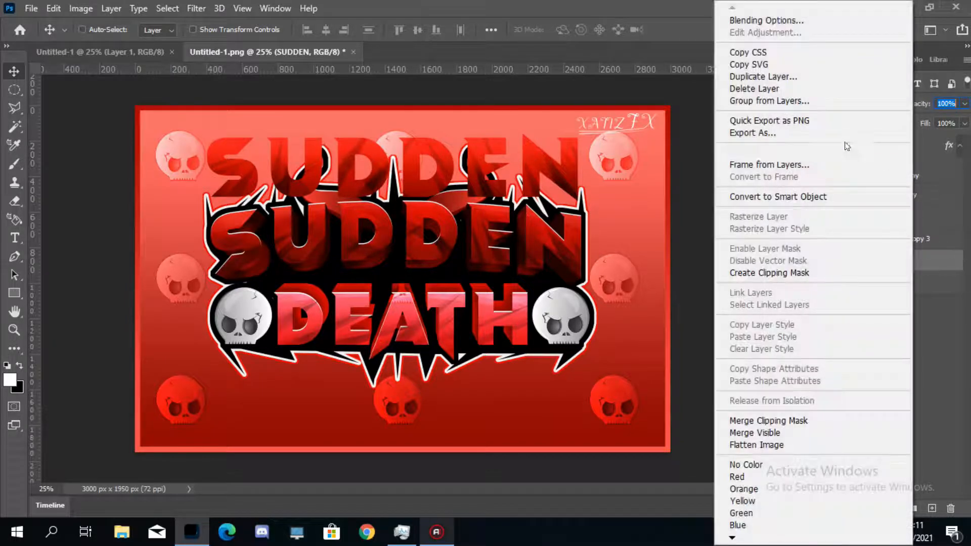
{"action": "left_click", "coordinate": [789, 77]}
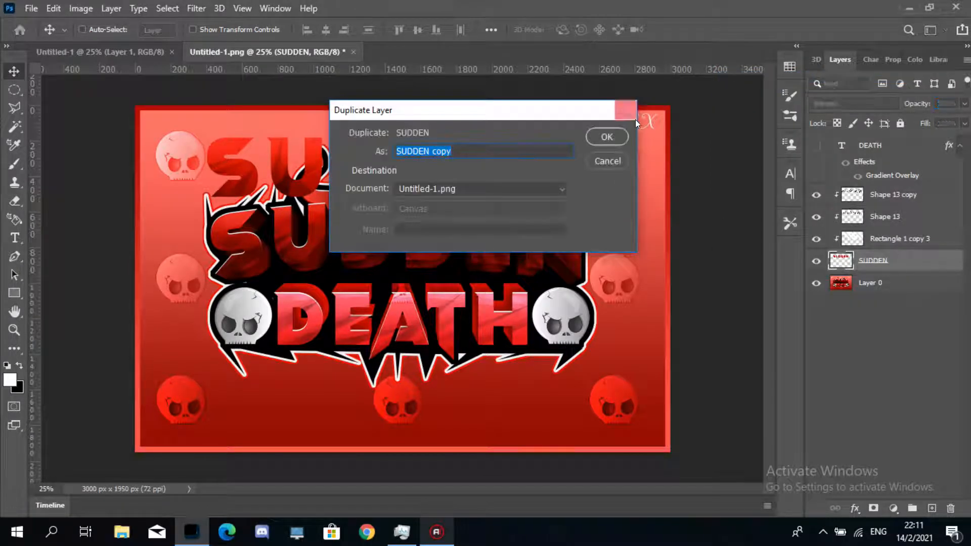
{"action": "key", "text": "Escape"}
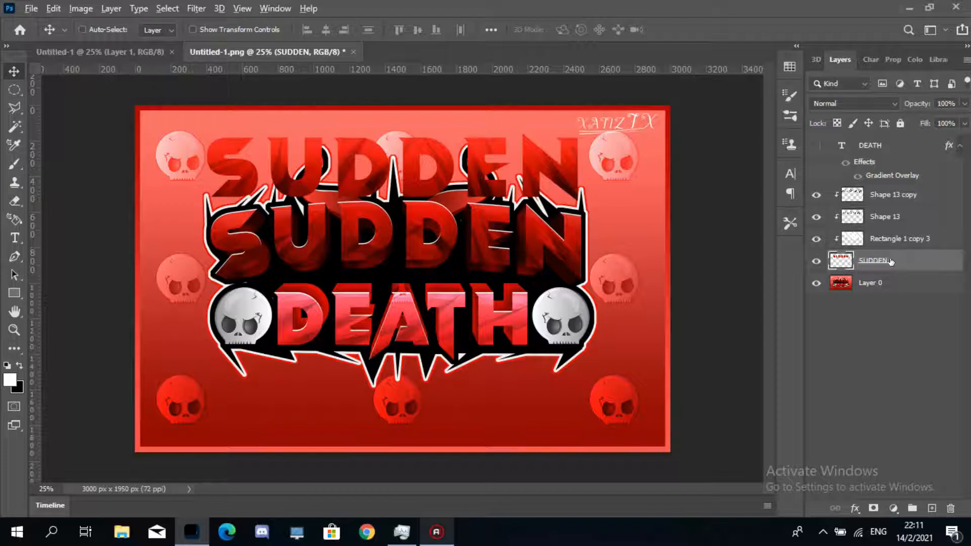
{"action": "left_click_drag", "start_coordinate": [904, 261], "coordinate": [903, 269]}
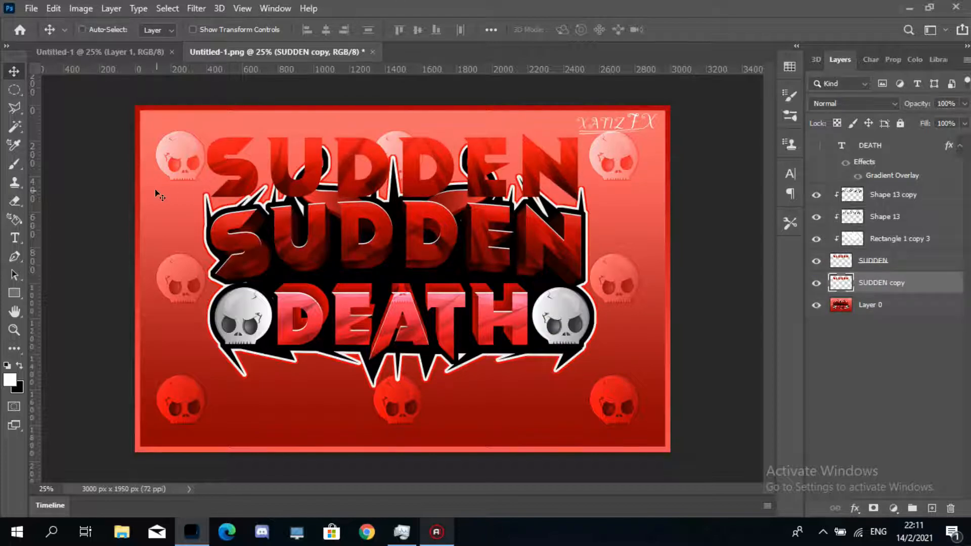
- Scale the SUDDEN copy to about 95.6% and shift it slightly down behind the original text
{"action": "key", "text": "ctrl"}
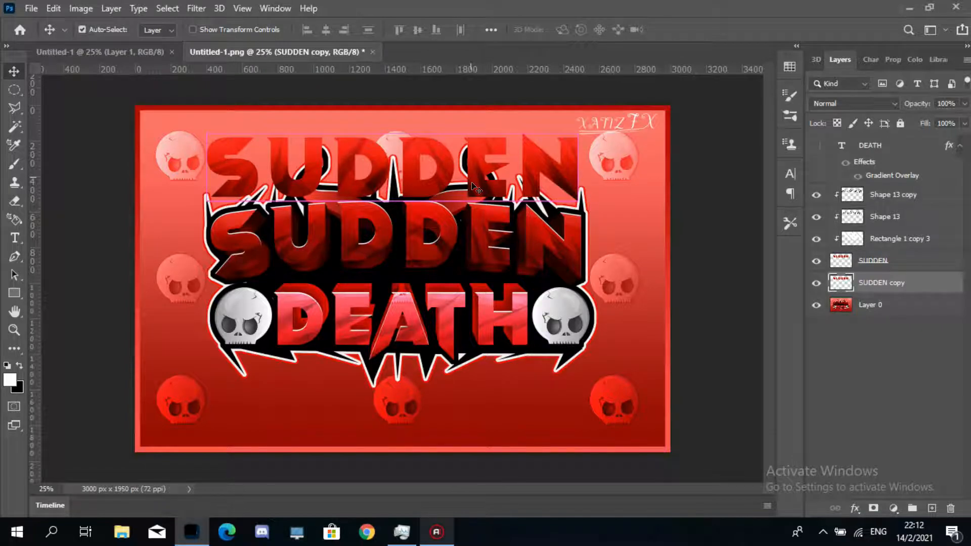
{"action": "key", "text": "ctrl+t"}
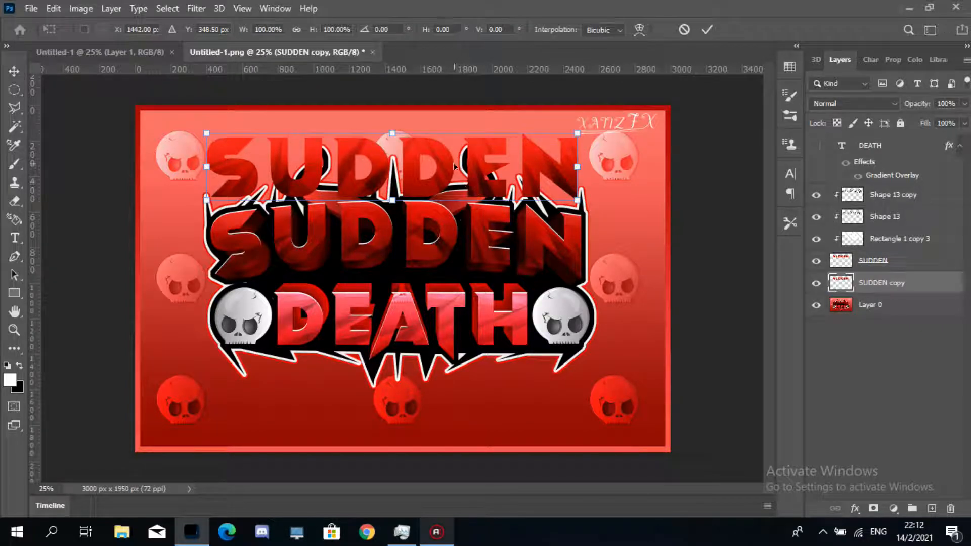
{"action": "left_click_drag", "start_coordinate": [454, 166], "coordinate": [478, 205]}
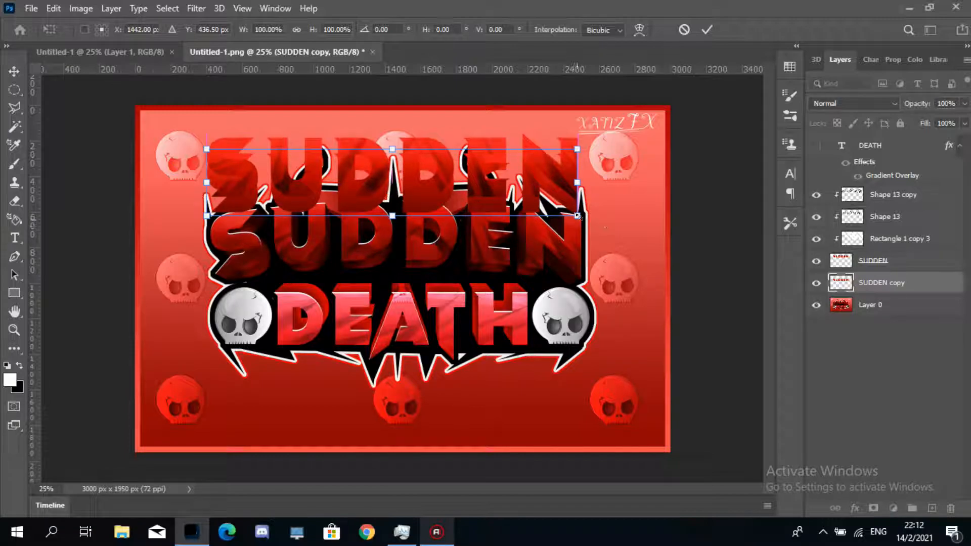
{"action": "mouse_move", "coordinate": [577, 216]}
{"action": "left_mouse_down"}
{"action": "mouse_move", "coordinate": [560, 212]}
{"action": "mouse_move", "coordinate": [570, 215]}
{"action": "left_mouse_up"}
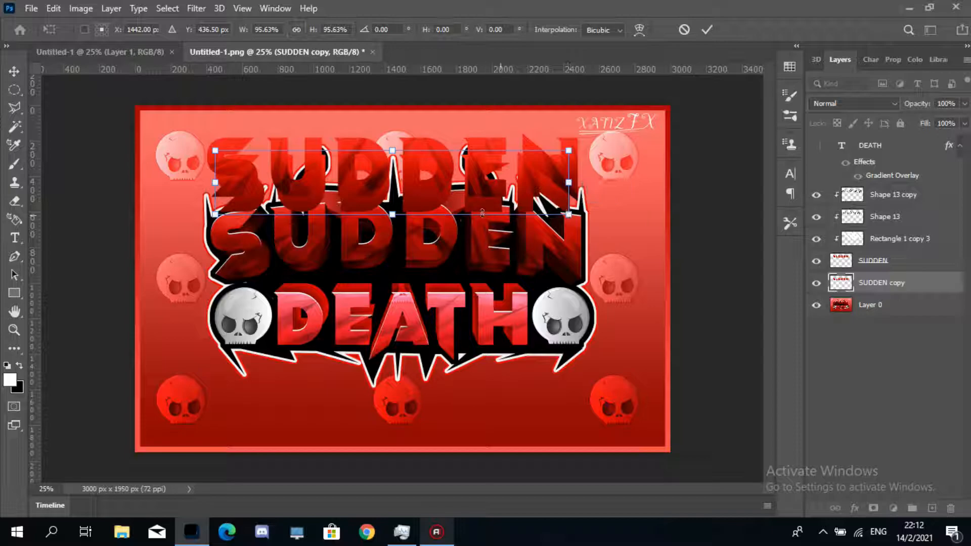
{"action": "left_click_drag", "start_coordinate": [482, 212], "coordinate": [483, 203]}
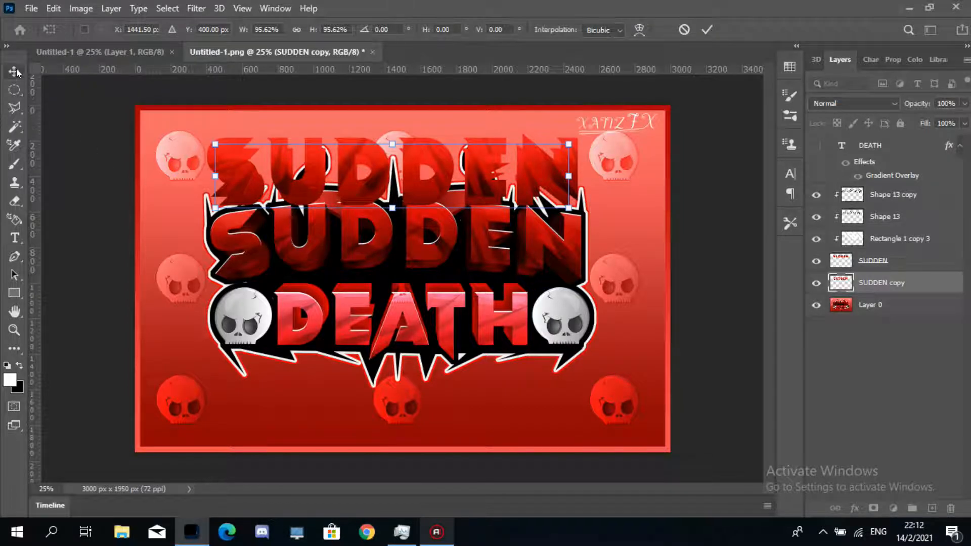
{"action": "key", "text": "Return"}
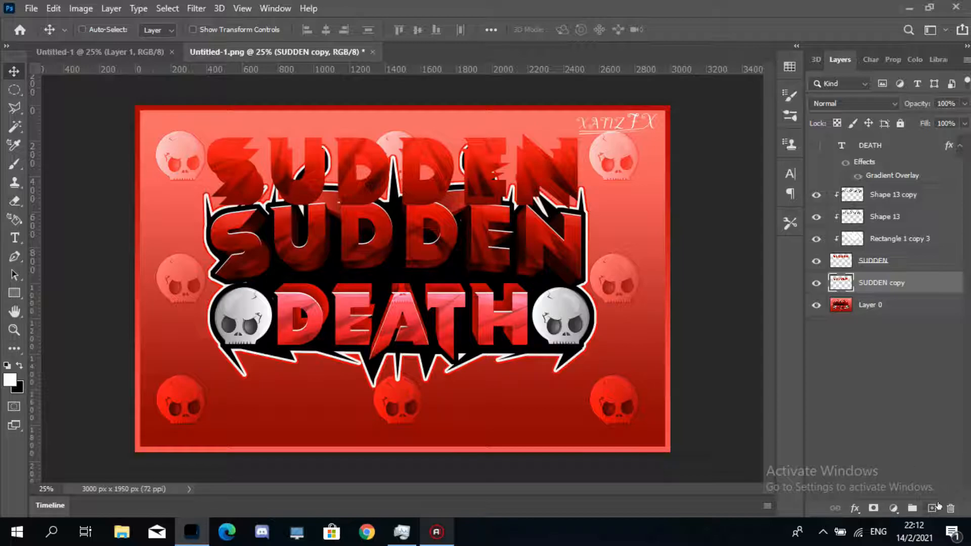
- Pick a bright red foreground colour from the Color panel
{"action": "left_click", "coordinate": [17, 147]}
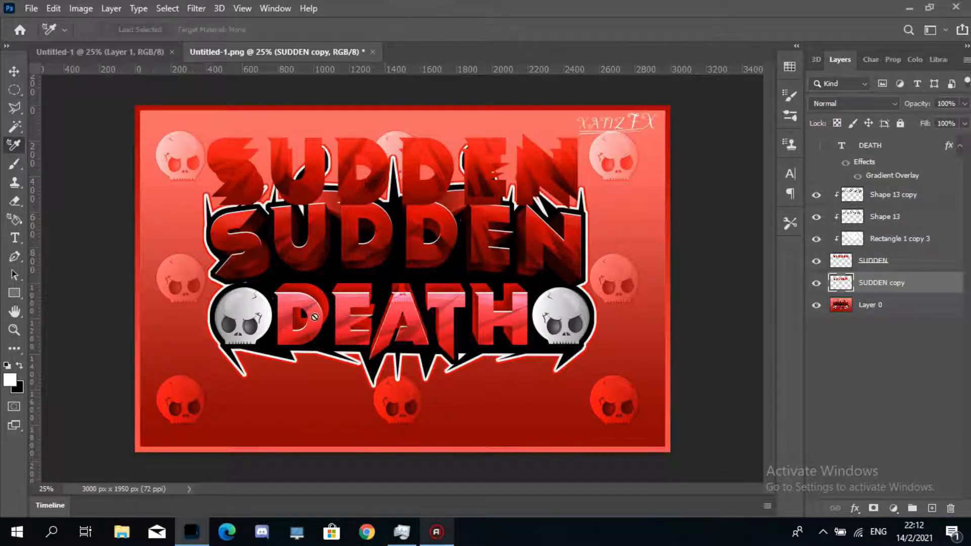
{"action": "left_click", "coordinate": [914, 60]}
{"action": "left_click", "coordinate": [916, 155]}
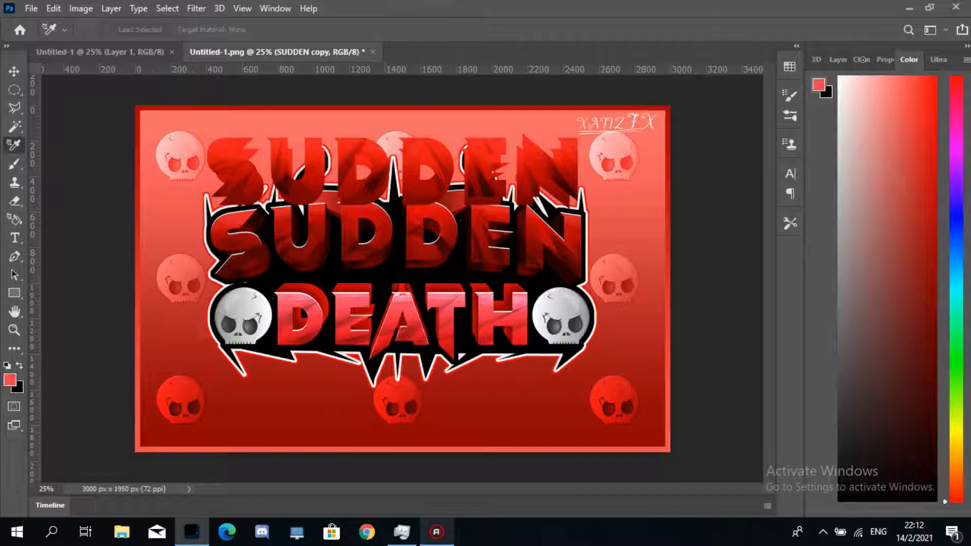
{"action": "left_click", "coordinate": [917, 142]}
- Zoom into the upper-left of SUDDEN and draw a triangular Pen shape filling the S's lower notch, with 0 px stroke
{"action": "left_click", "coordinate": [14, 330]}
{"action": "left_click", "coordinate": [240, 190]}
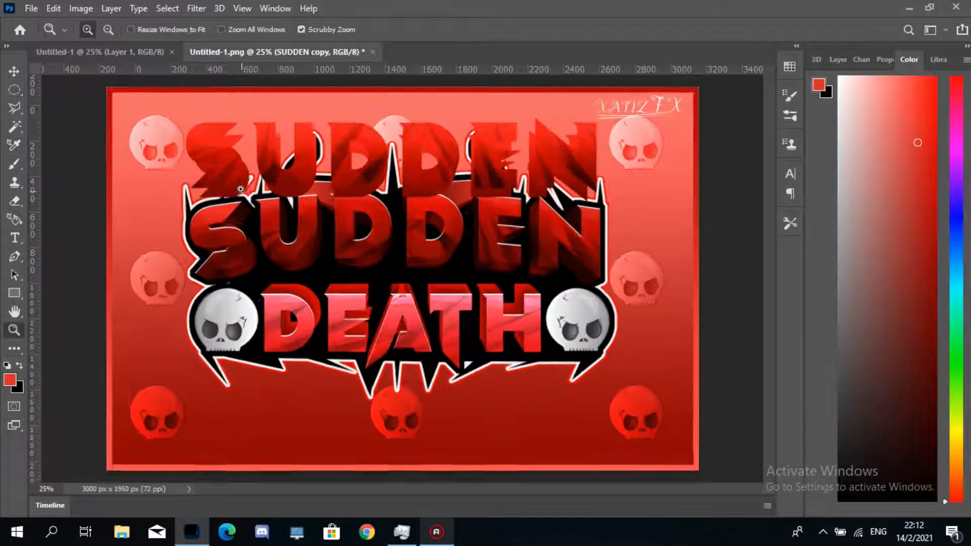
{"action": "left_click", "coordinate": [222, 185]}
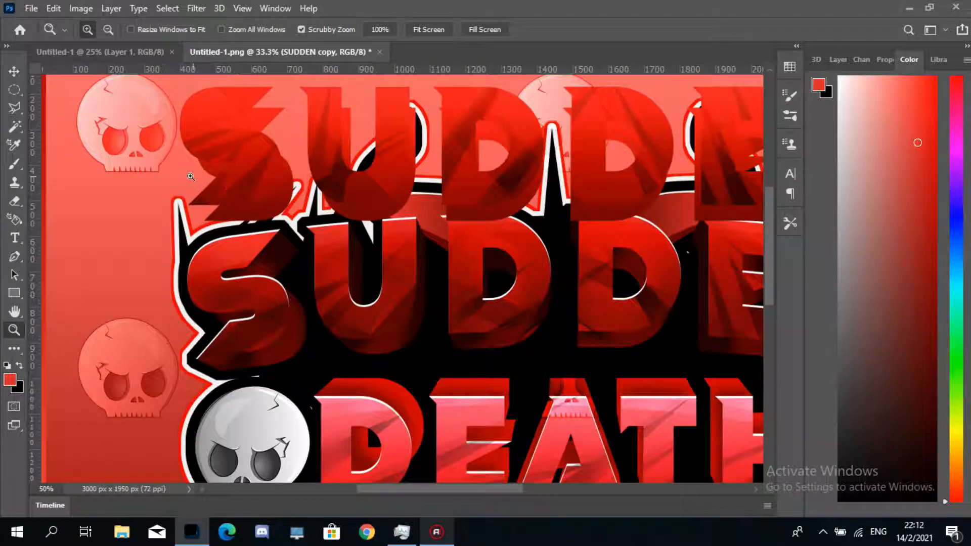
{"action": "left_click", "coordinate": [217, 209]}
{"action": "left_click", "coordinate": [218, 210]}
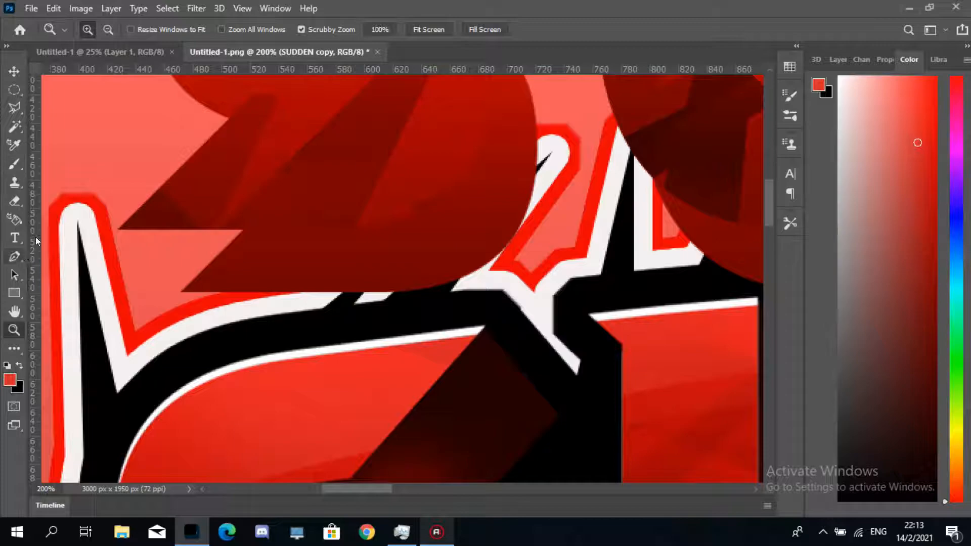
{"action": "left_click", "coordinate": [14, 256]}
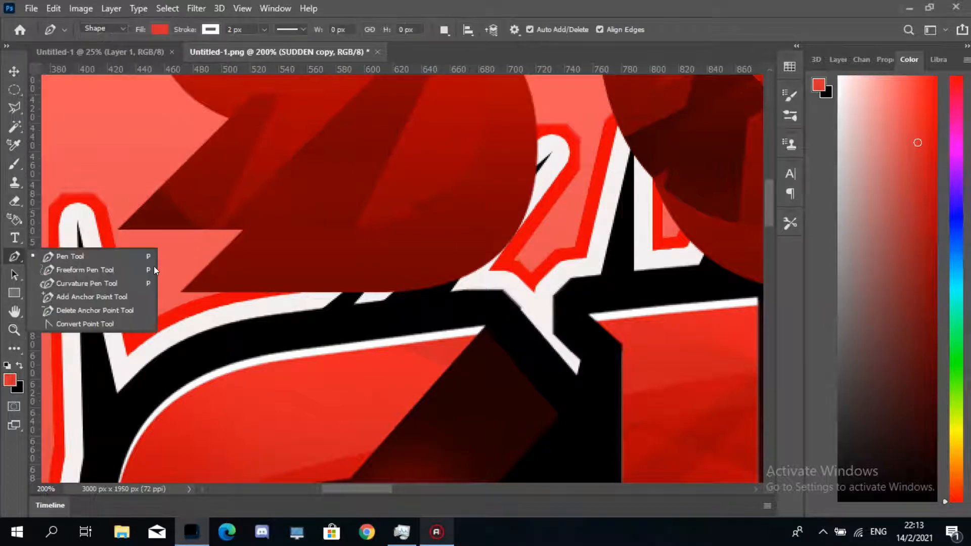
{"action": "left_click", "coordinate": [119, 254]}
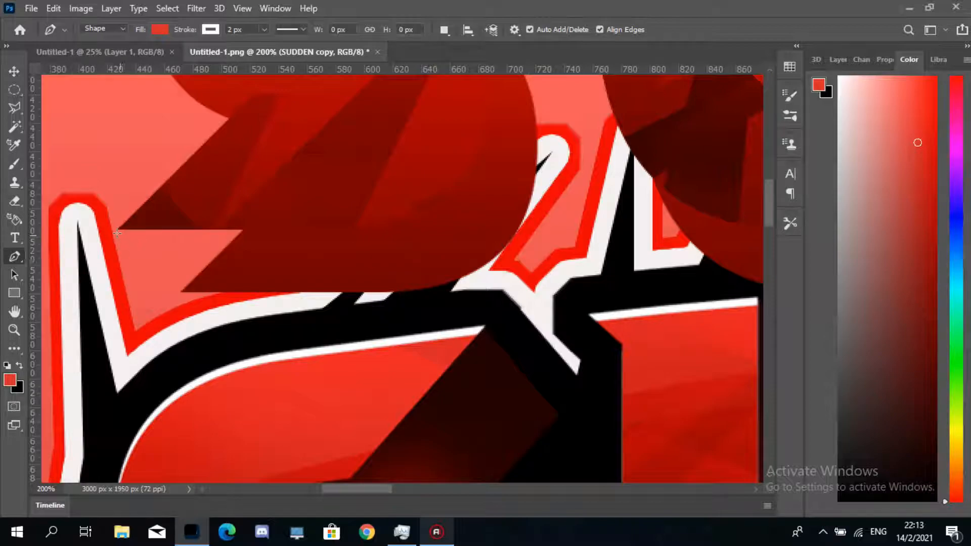
{"action": "left_click", "coordinate": [119, 229]}
{"action": "left_click", "coordinate": [276, 223]}
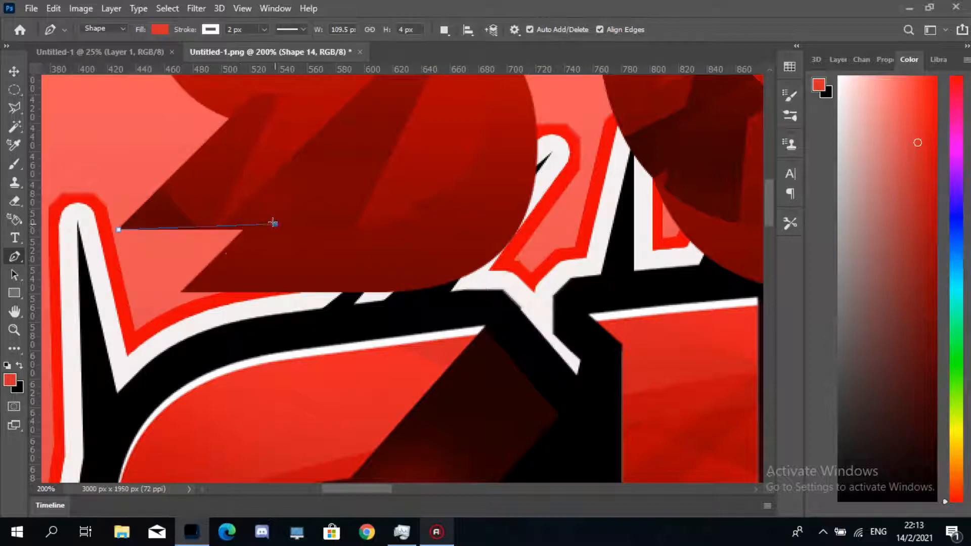
{"action": "left_click", "coordinate": [180, 292]}
{"action": "left_click", "coordinate": [118, 230]}
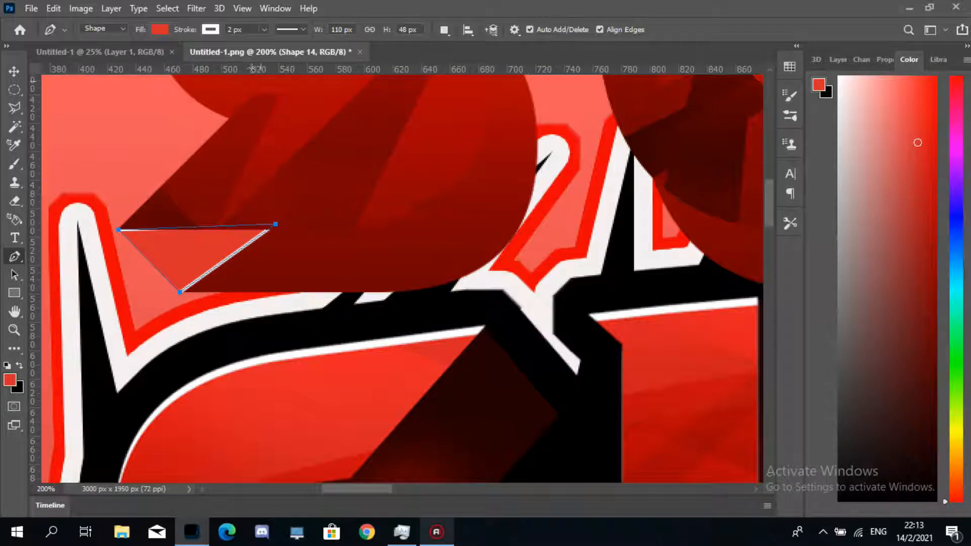
{"action": "left_click_drag", "start_coordinate": [185, 29], "coordinate": [152, 28]}
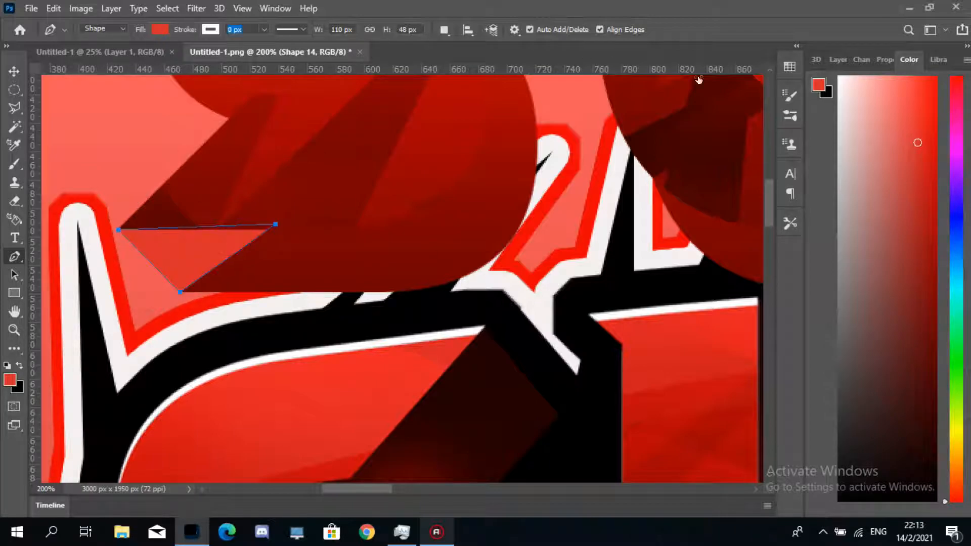
- Try to draw a curved spike shape in the notch of the S's upper arm
{"action": "left_click_drag", "start_coordinate": [767, 200], "coordinate": [766, 150]}
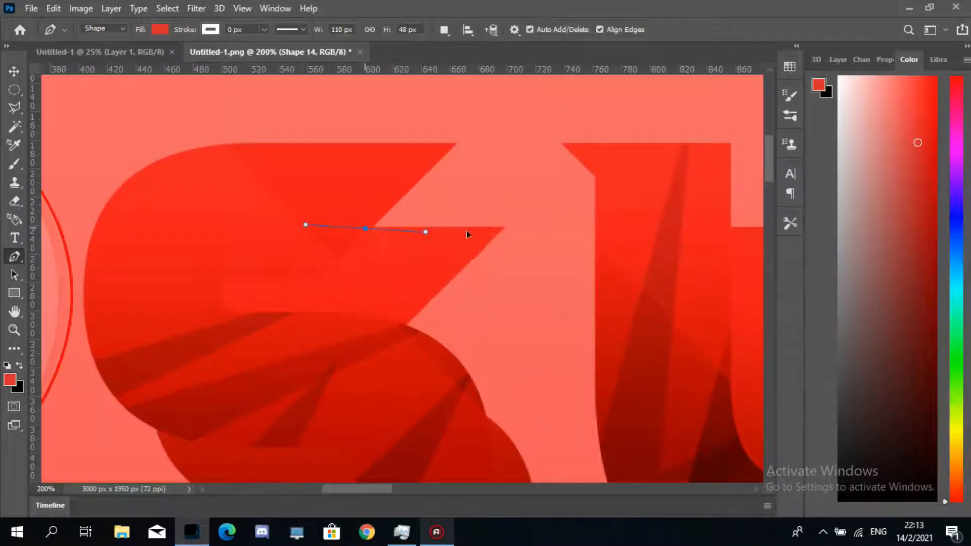
{"action": "left_click", "coordinate": [504, 227]}
{"action": "left_click_drag", "start_coordinate": [455, 144], "coordinate": [422, 169]}
{"action": "left_click", "coordinate": [366, 228]}
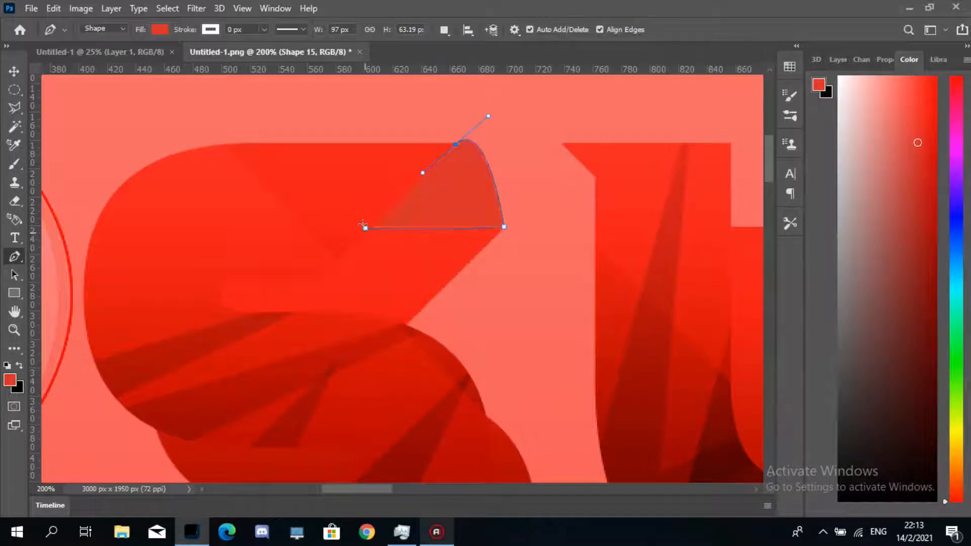
- Draw a triangular Pen shape filling the notch under the S's upper point
{"action": "left_click", "coordinate": [456, 146]}
{"action": "left_click", "coordinate": [456, 146]}
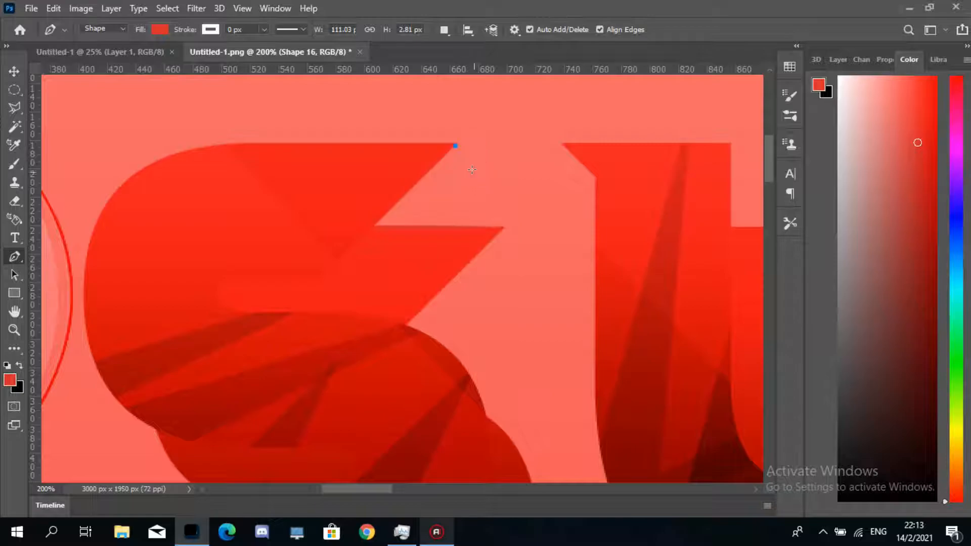
{"action": "left_click", "coordinate": [502, 229]}
{"action": "left_click", "coordinate": [337, 242]}
{"action": "left_click", "coordinate": [453, 145]}
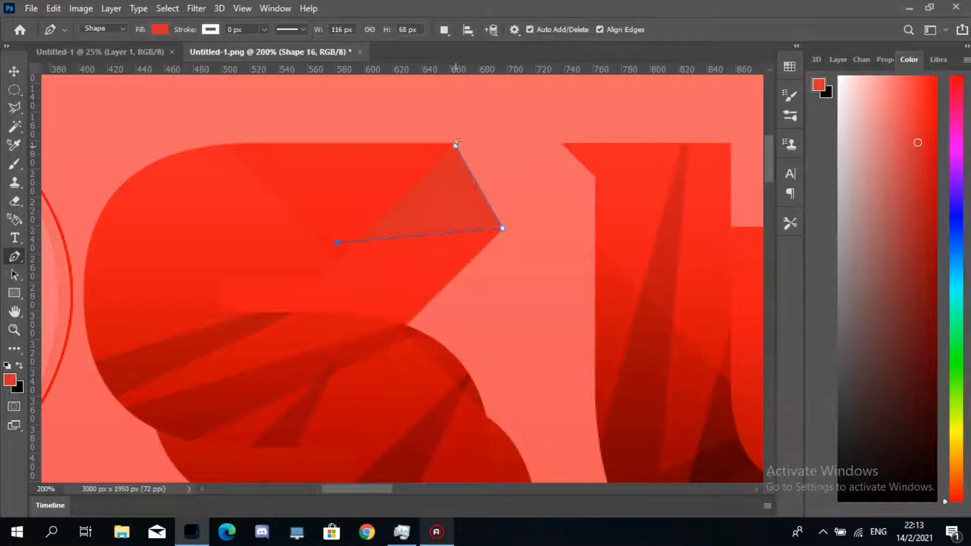
- Switch to the Curvature Pen and draw a curved spike shape along the right edge of the S's lower bowl
{"action": "scroll", "coordinate": [768, 193], "scroll_direction": "down", "scroll_amount": 5}
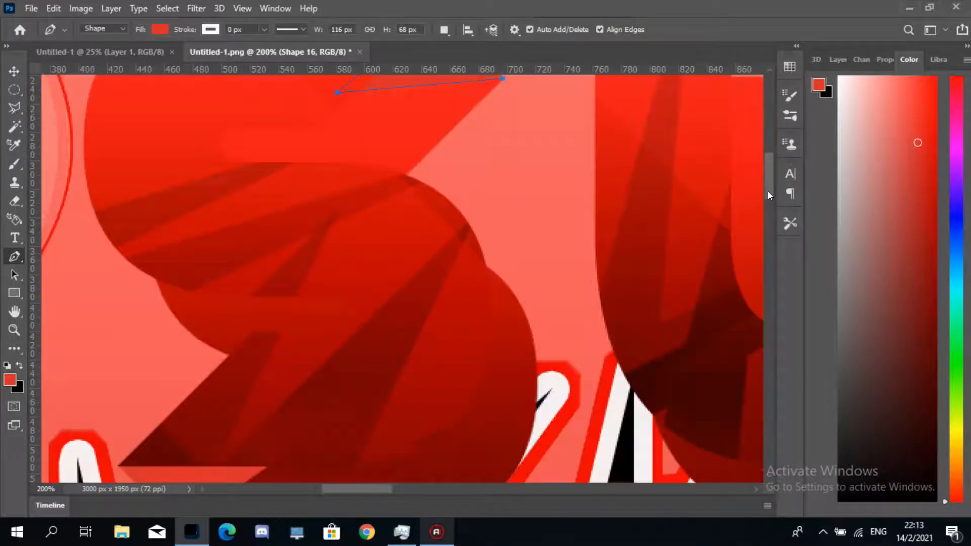
{"action": "right_click", "coordinate": [19, 257]}
{"action": "left_click", "coordinate": [105, 286]}
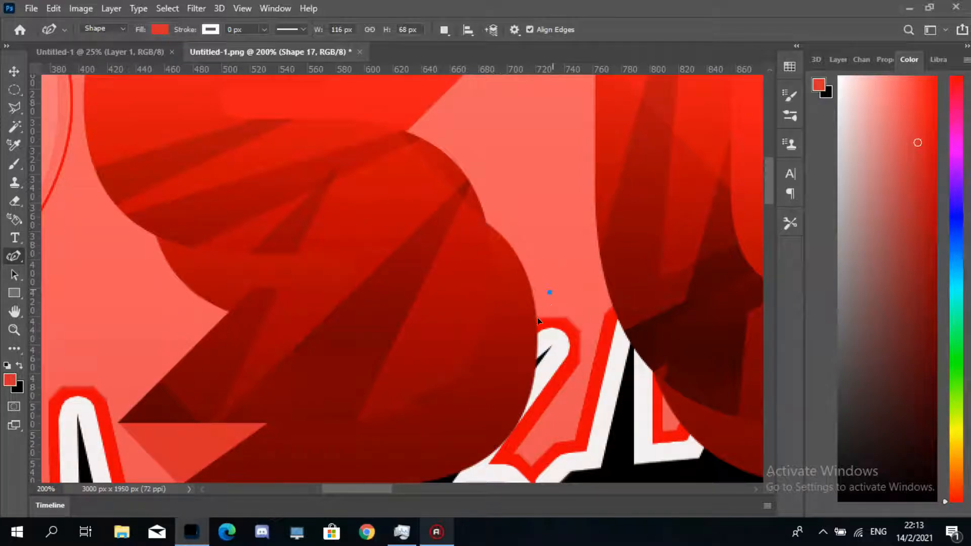
{"action": "left_click", "coordinate": [484, 225]}
{"action": "left_click", "coordinate": [535, 312]}
{"action": "left_click", "coordinate": [447, 147]}
{"action": "left_click", "coordinate": [484, 225]}
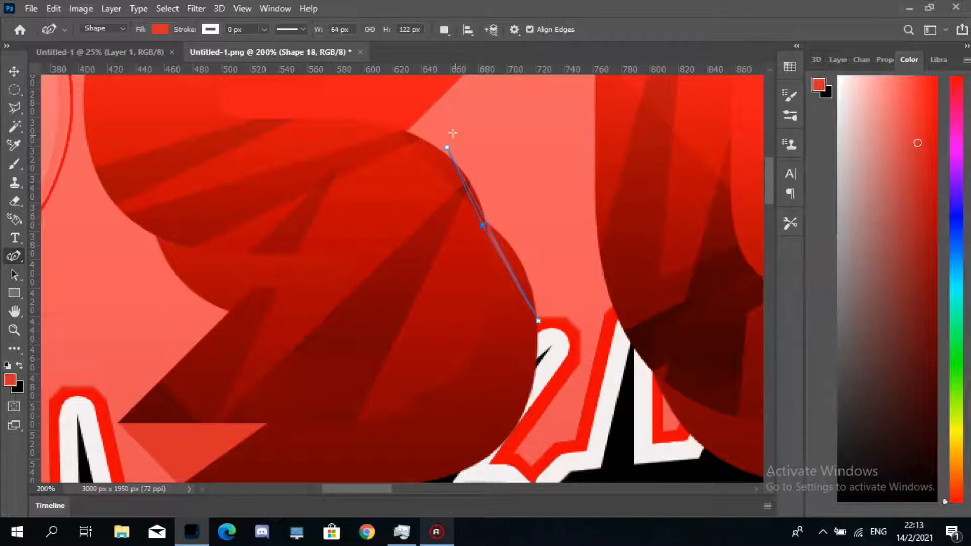
{"action": "left_click_drag", "start_coordinate": [446, 147], "coordinate": [435, 149]}
{"action": "left_click_drag", "start_coordinate": [538, 319], "coordinate": [535, 321]}
{"action": "left_click", "coordinate": [480, 227]}
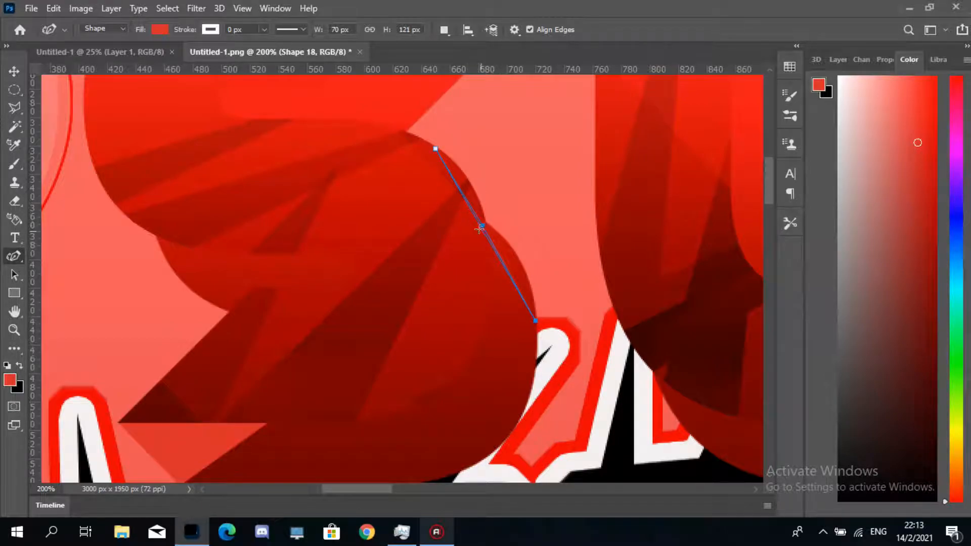
{"action": "left_click_drag", "start_coordinate": [480, 228], "coordinate": [501, 219]}
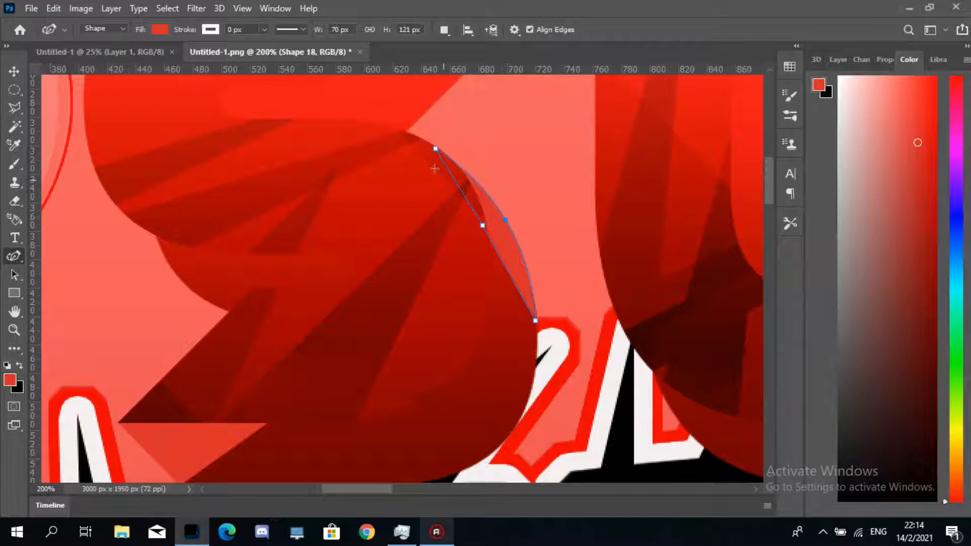
{"action": "left_click_drag", "start_coordinate": [436, 149], "coordinate": [431, 144]}
- Draw a curved sliver shape along the lower-left edge of the S with the Curvature Pen
{"action": "left_click_drag", "start_coordinate": [767, 186], "coordinate": [769, 202]}
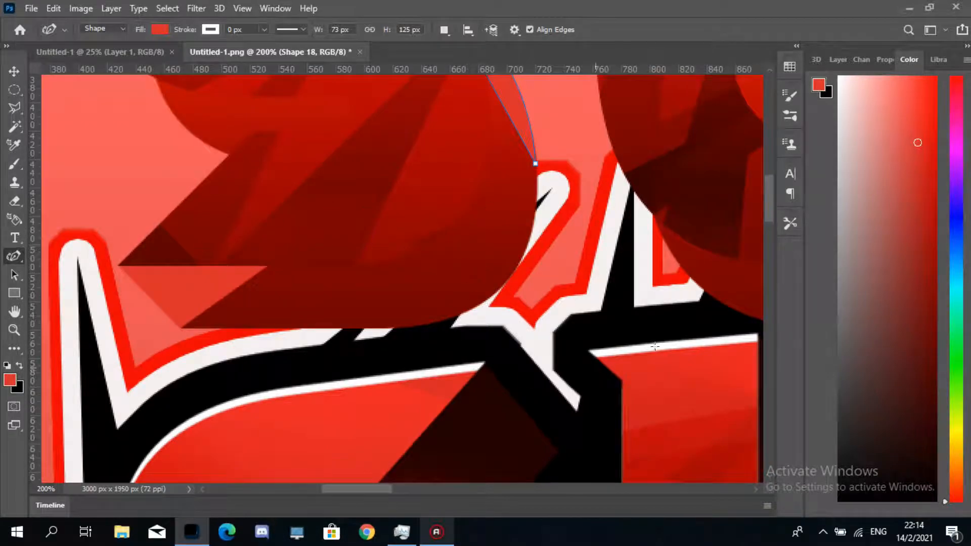
{"action": "left_click_drag", "start_coordinate": [772, 199], "coordinate": [769, 170]}
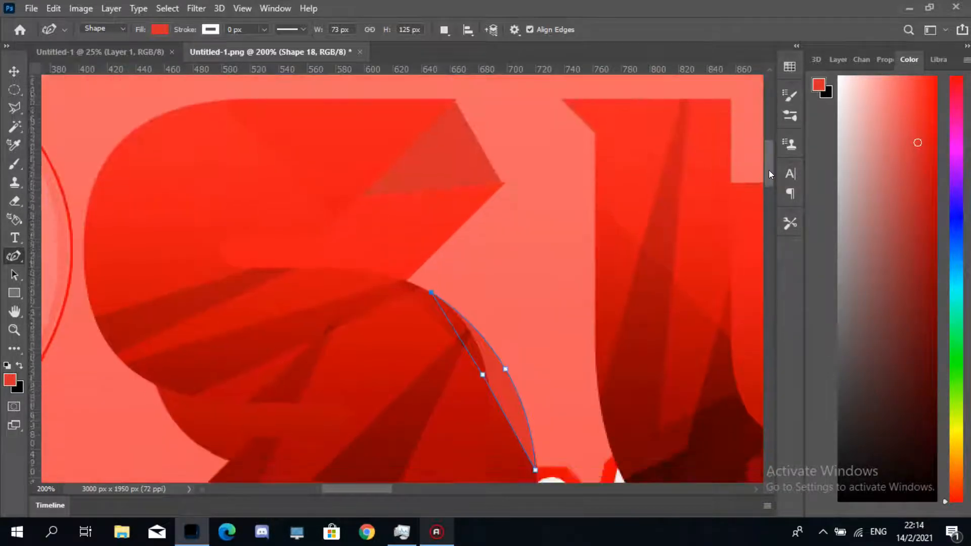
{"action": "left_click", "coordinate": [155, 383]}
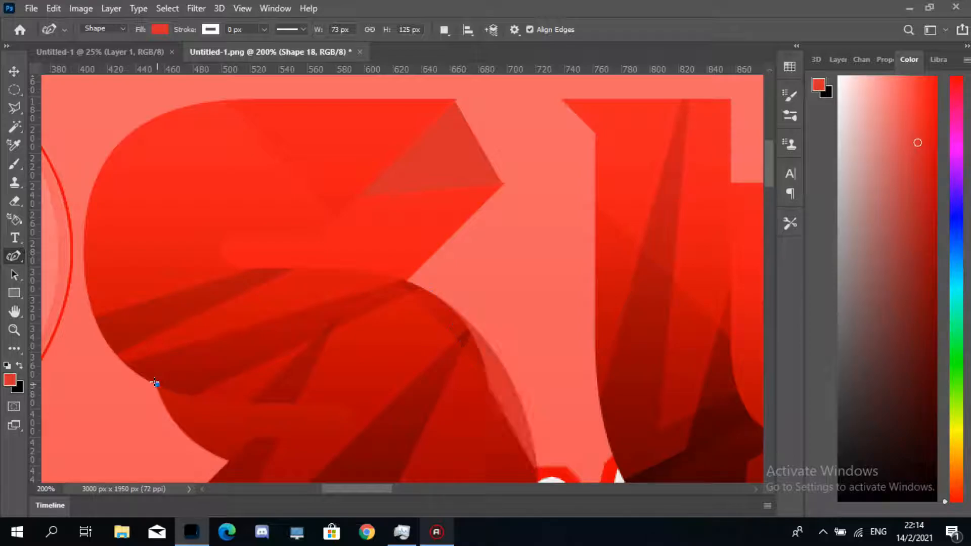
{"action": "left_click", "coordinate": [202, 446]}
{"action": "left_click", "coordinate": [102, 332]}
{"action": "left_click_drag", "start_coordinate": [156, 384], "coordinate": [147, 397]}
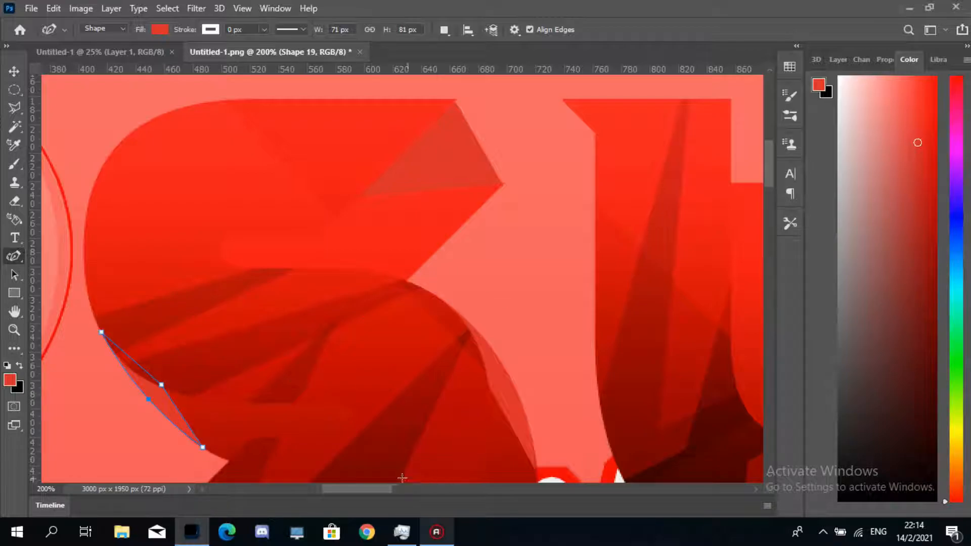
- Switch back to the Pen tool and draw a triangular spike shape in the notch of the U
{"action": "left_click_drag", "start_coordinate": [373, 489], "coordinate": [413, 484]}
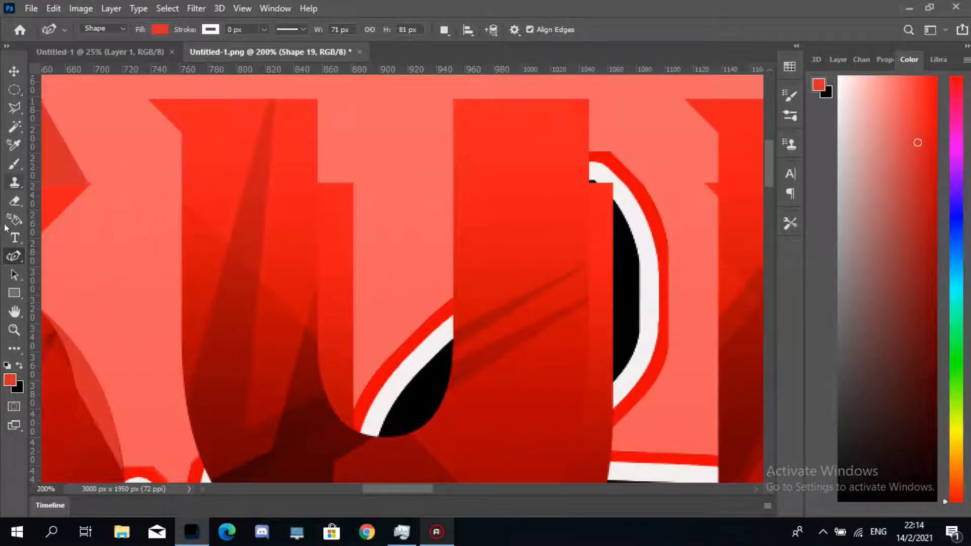
{"action": "left_click", "coordinate": [47, 255]}
{"action": "left_click_drag", "start_coordinate": [88, 257], "coordinate": [10, 256]}
{"action": "right_click", "coordinate": [11, 256]}
{"action": "left_click", "coordinate": [71, 254]}
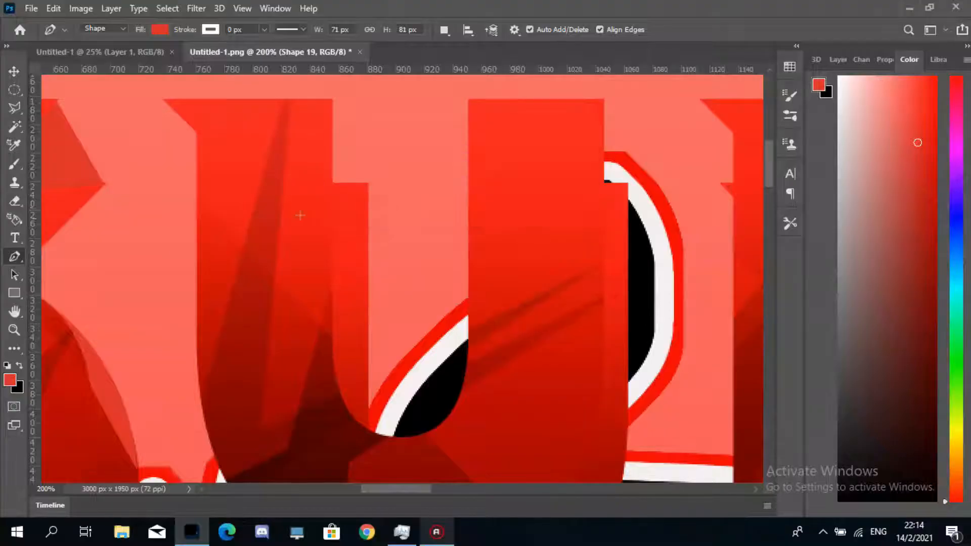
{"action": "left_click", "coordinate": [329, 184]}
{"action": "left_click", "coordinate": [365, 169]}
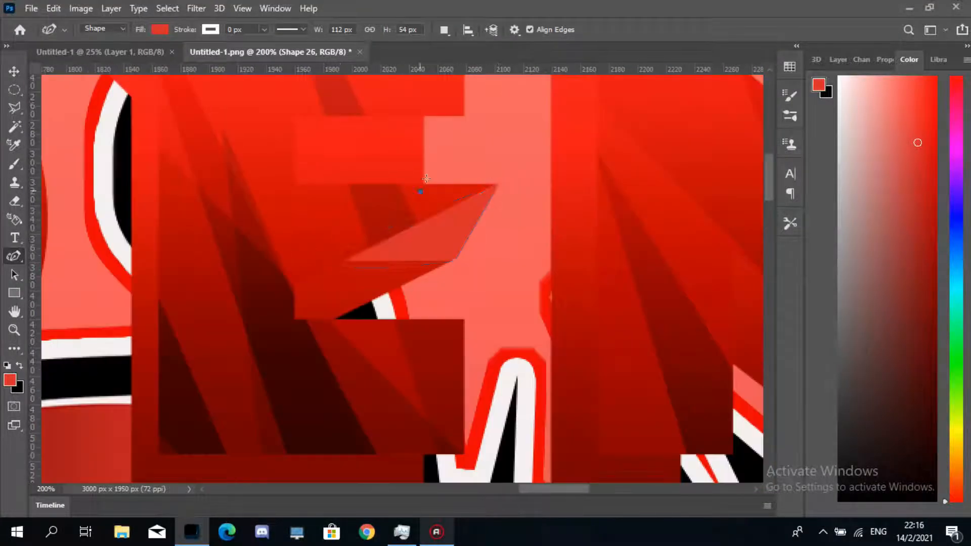
- Draw further triangular spike shapes across the D's and the N of SUDDEN
{"action": "left_click", "coordinate": [417, 191]}
{"action": "left_click", "coordinate": [464, 113]}
{"action": "left_click", "coordinate": [404, 104]}
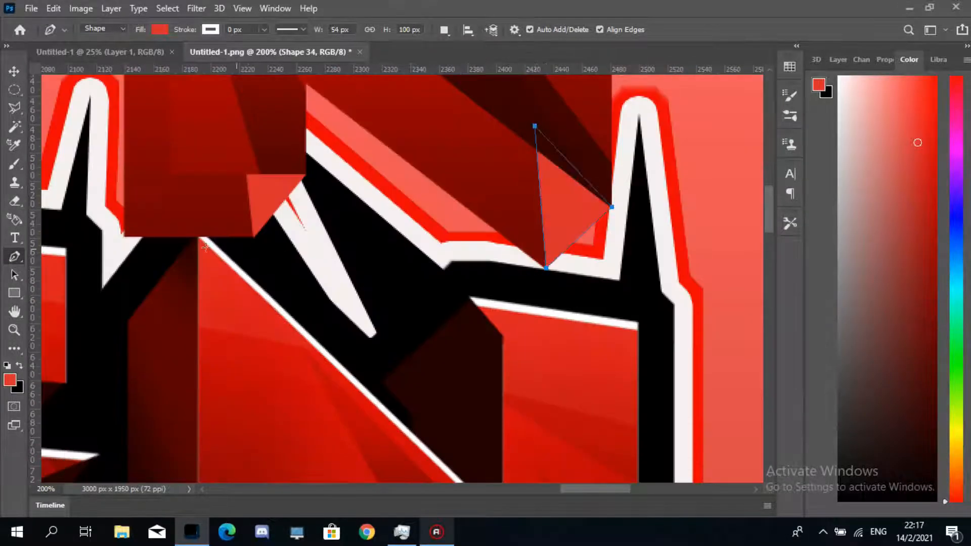
- Select all spike shape layers from Shape 14 to Shape 34 and convert them into a single smart object
{"action": "key", "text": "z"}
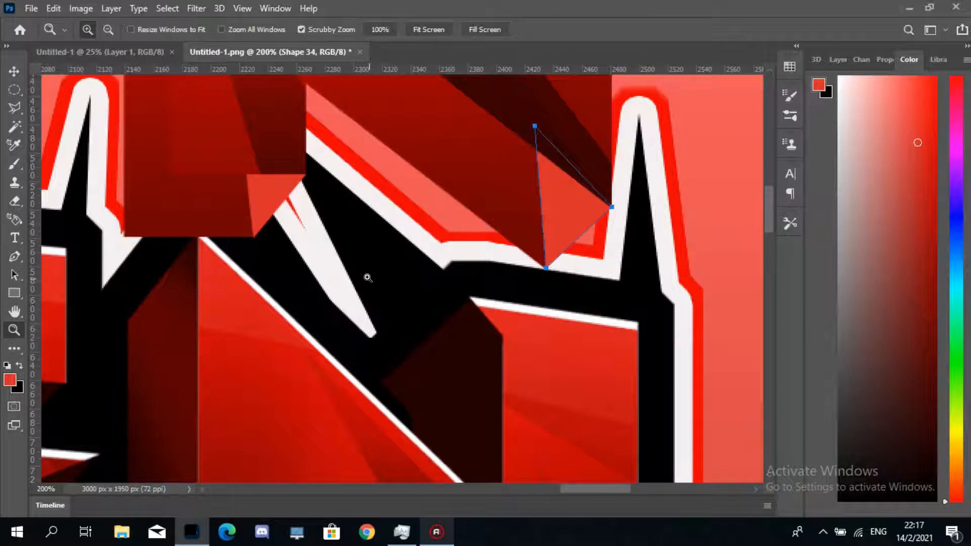
{"action": "left_click", "coordinate": [366, 276], "text": "alt"}
{"action": "left_click", "coordinate": [368, 277], "text": "alt"}
{"action": "left_click", "coordinate": [368, 277], "text": "alt"}
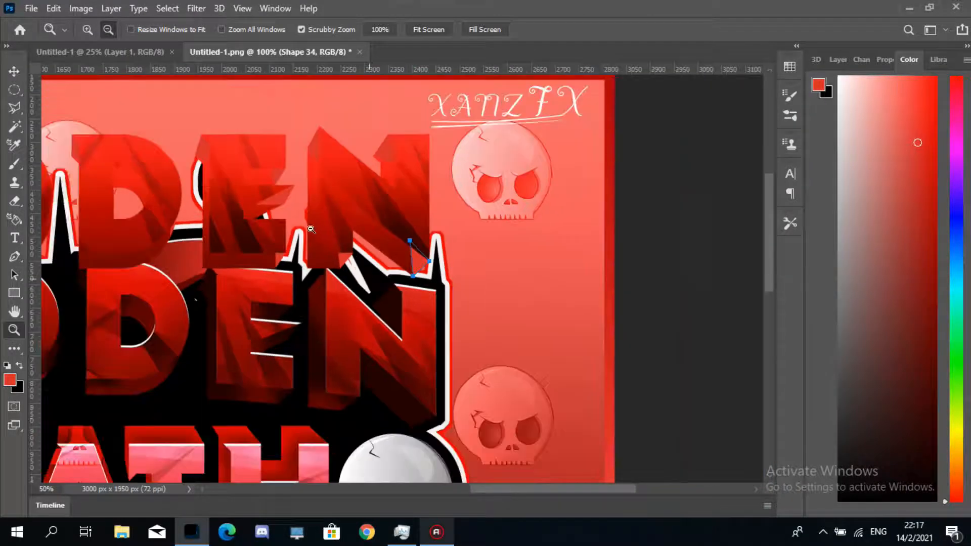
{"action": "left_click", "coordinate": [367, 277], "text": "alt"}
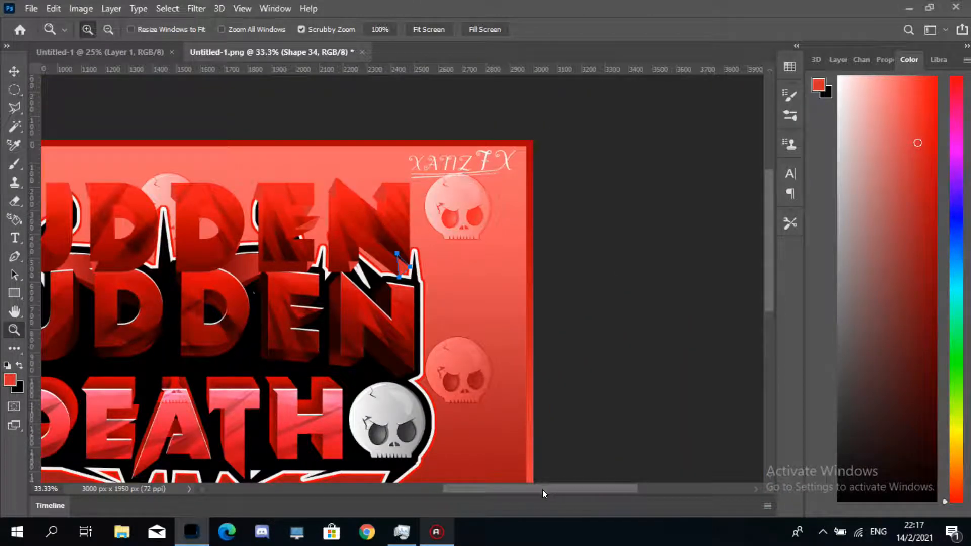
{"action": "left_click", "coordinate": [14, 257]}
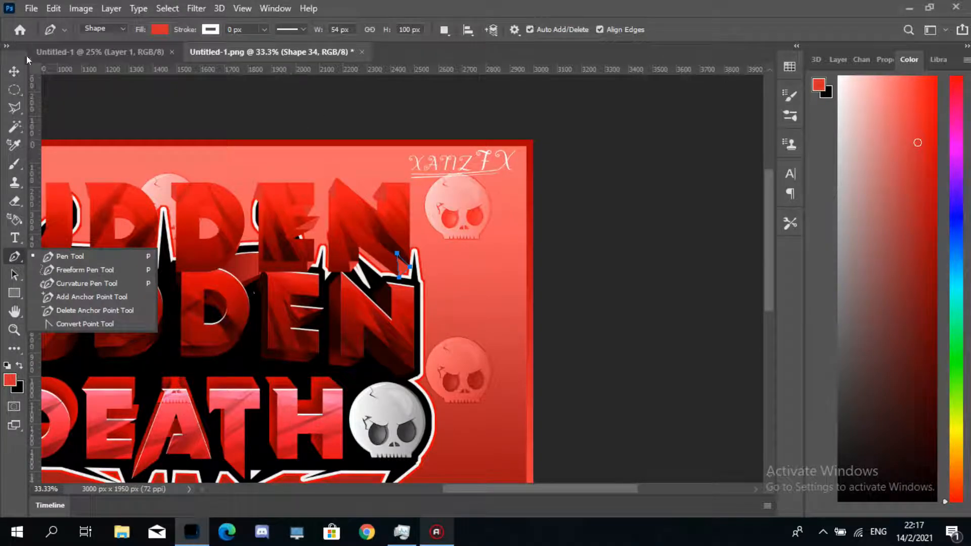
{"action": "left_click", "coordinate": [14, 71]}
{"action": "left_click", "coordinate": [839, 63]}
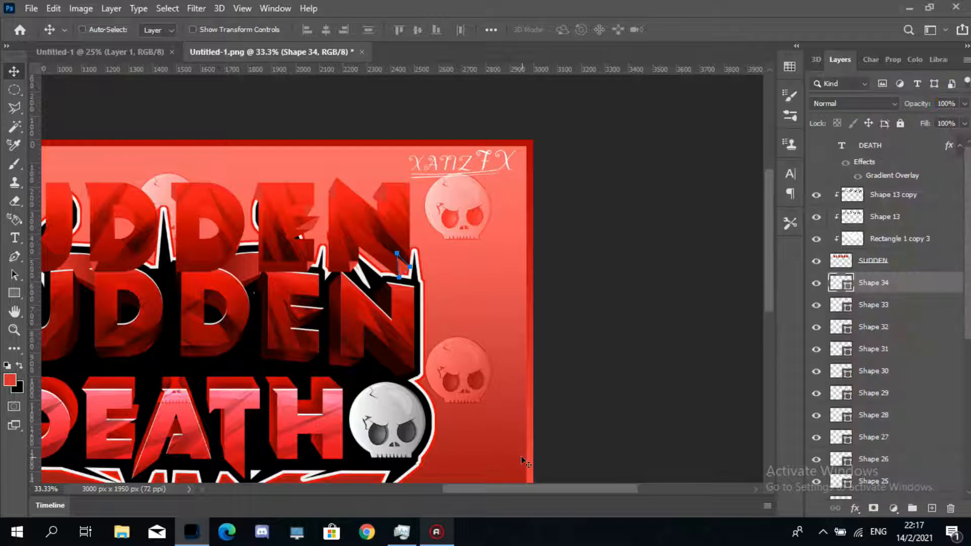
{"action": "left_click_drag", "start_coordinate": [544, 484], "coordinate": [517, 483]}
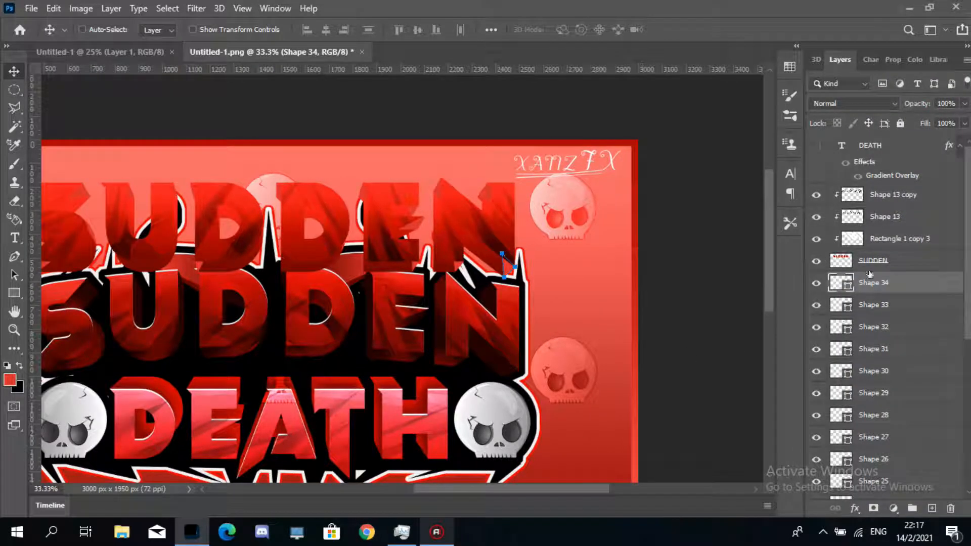
{"action": "scroll", "coordinate": [969, 232], "scroll_direction": "down", "scroll_amount": 5}
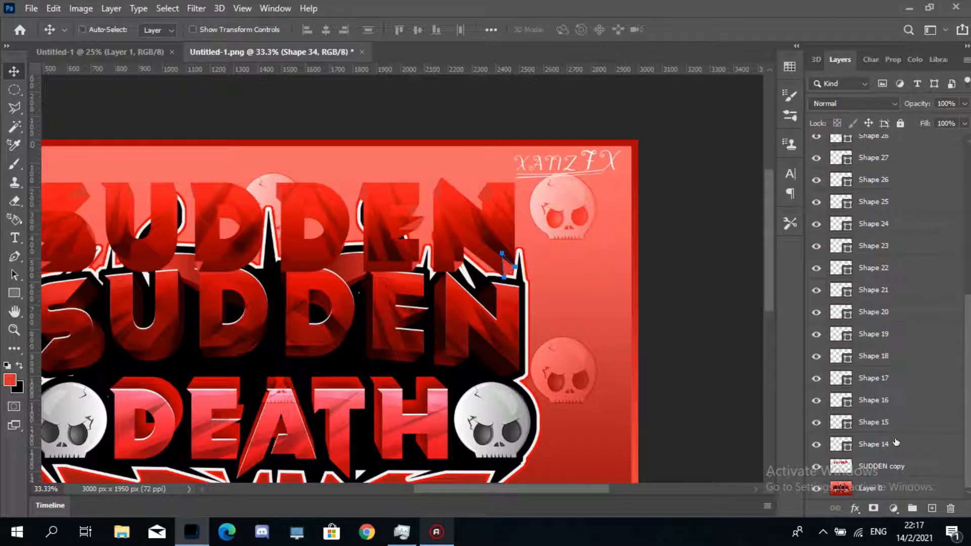
{"action": "left_click", "coordinate": [903, 469], "text": "shift"}
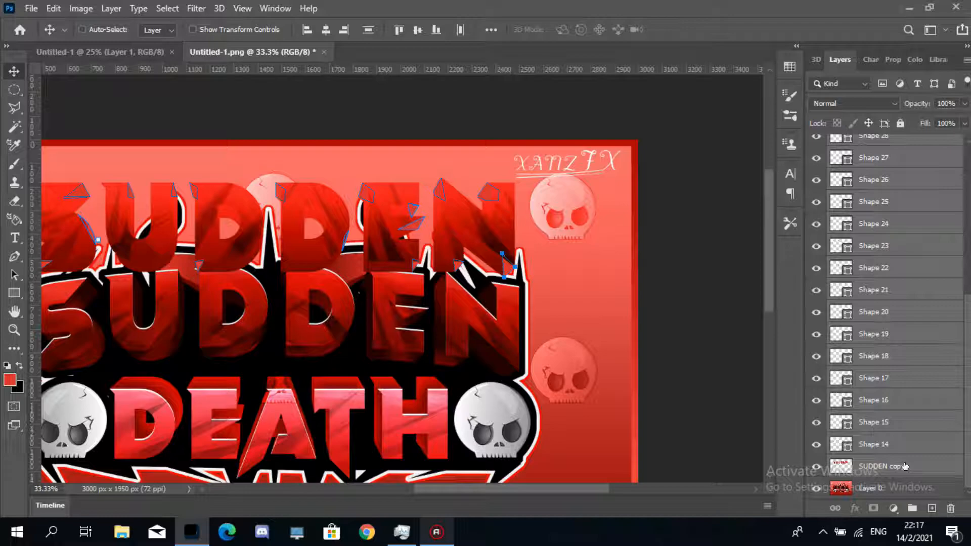
{"action": "right_click", "coordinate": [878, 287]}
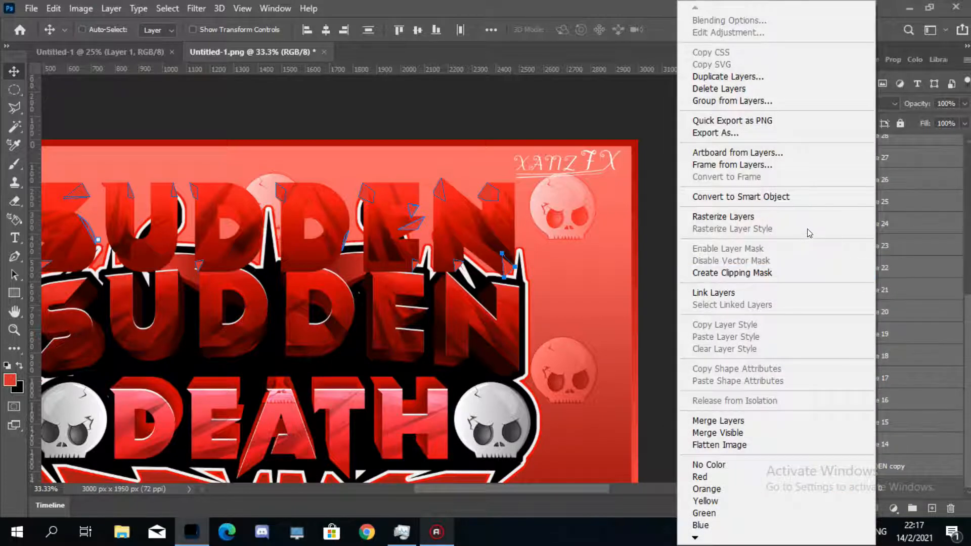
{"action": "left_click", "coordinate": [804, 197]}
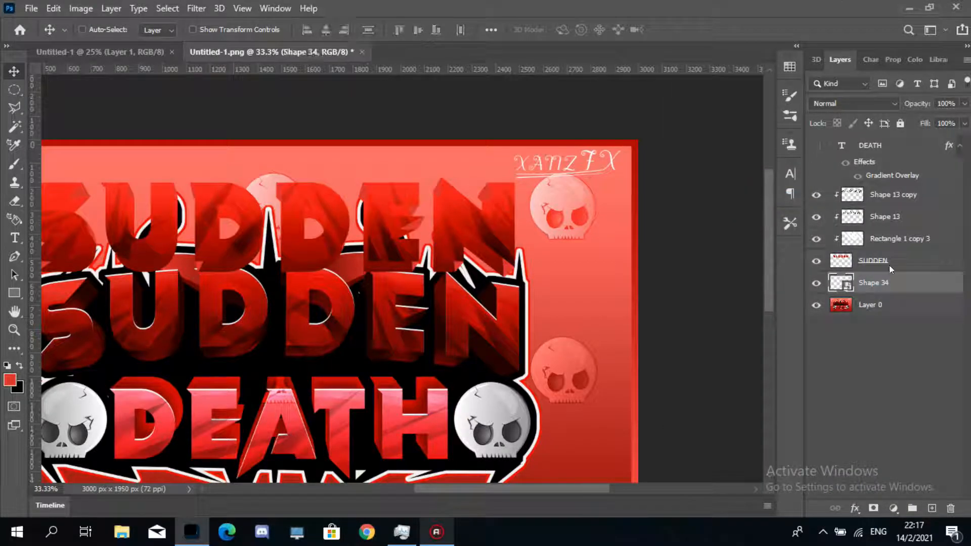
- Add a Color Overlay of dark red #690000 to the spike smart object layer
{"action": "right_click", "coordinate": [896, 281]}
{"action": "left_click", "coordinate": [884, 278]}
{"action": "right_click", "coordinate": [903, 279]}
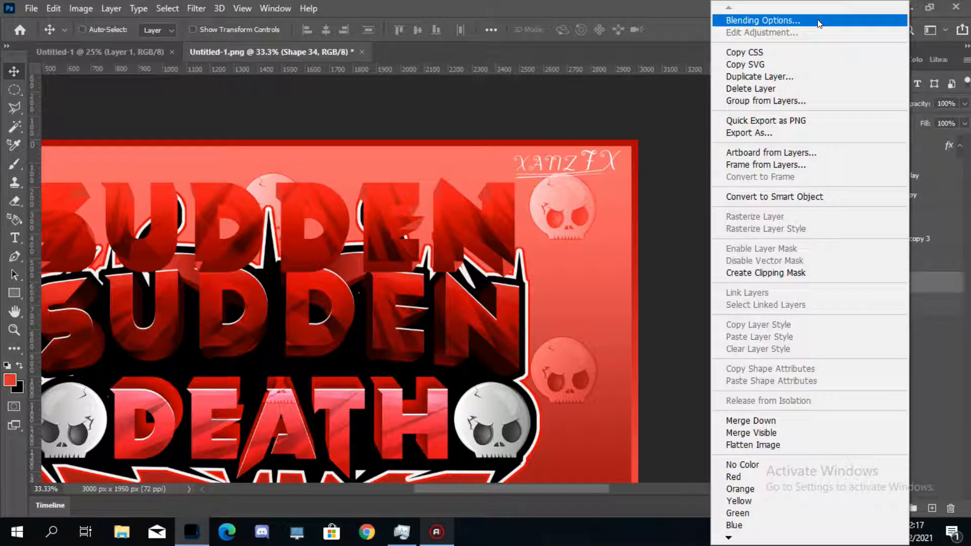
{"action": "left_click", "coordinate": [821, 19]}
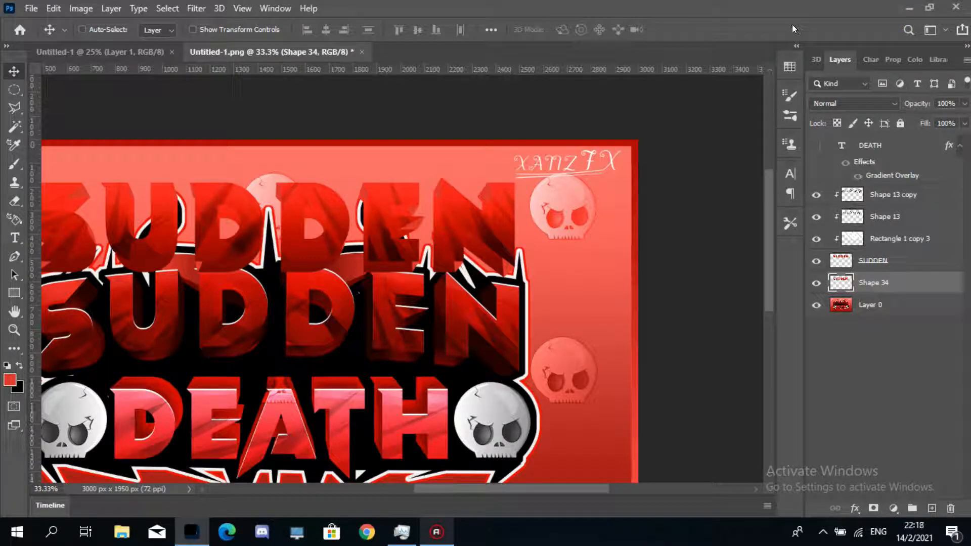
{"action": "left_click_drag", "start_coordinate": [600, 116], "coordinate": [704, 99]}
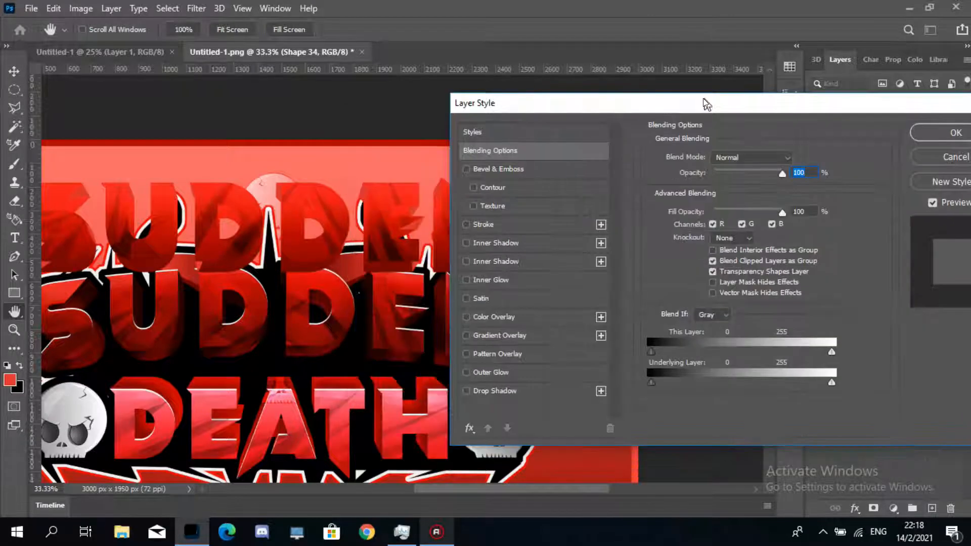
{"action": "left_click", "coordinate": [532, 318]}
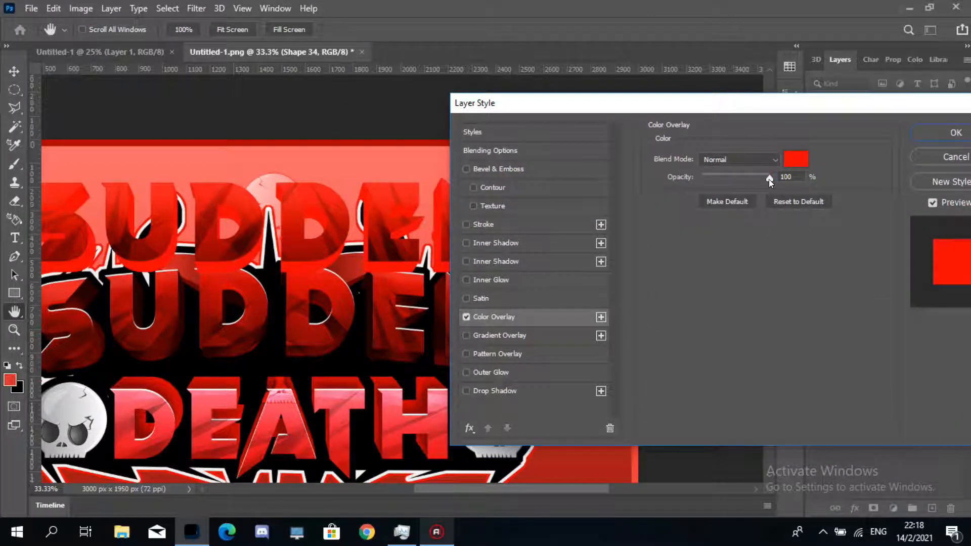
{"action": "left_click", "coordinate": [796, 159]}
{"action": "mouse_move", "coordinate": [587, 168]}
{"action": "left_mouse_down"}
{"action": "mouse_move", "coordinate": [626, 167]}
{"action": "mouse_move", "coordinate": [625, 232]}
{"action": "left_mouse_up"}
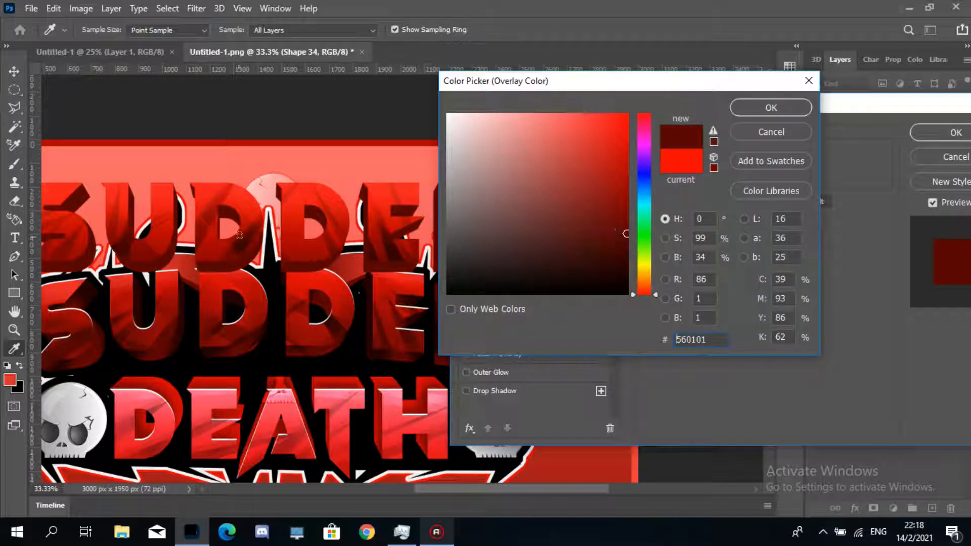
{"action": "left_click_drag", "start_coordinate": [625, 232], "coordinate": [630, 220]}
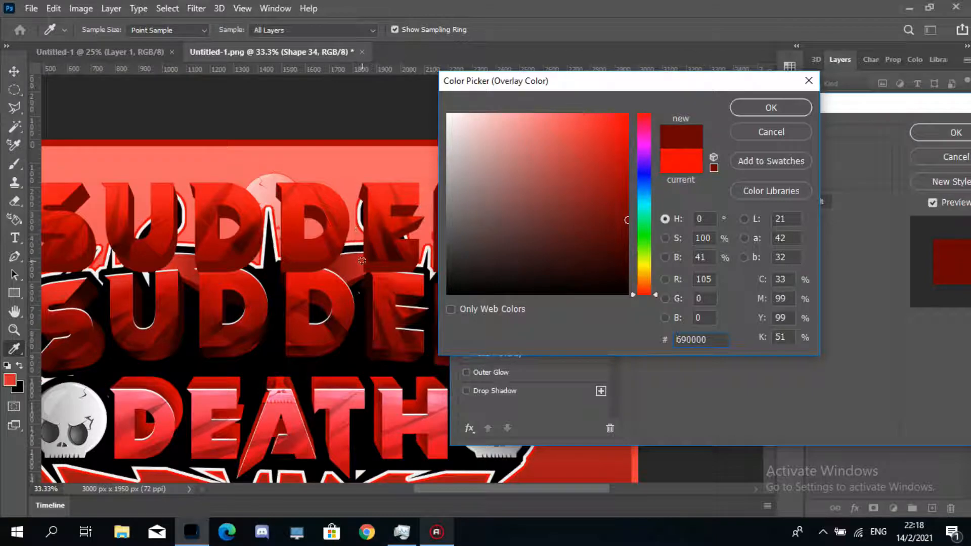
{"action": "left_click", "coordinate": [749, 103]}
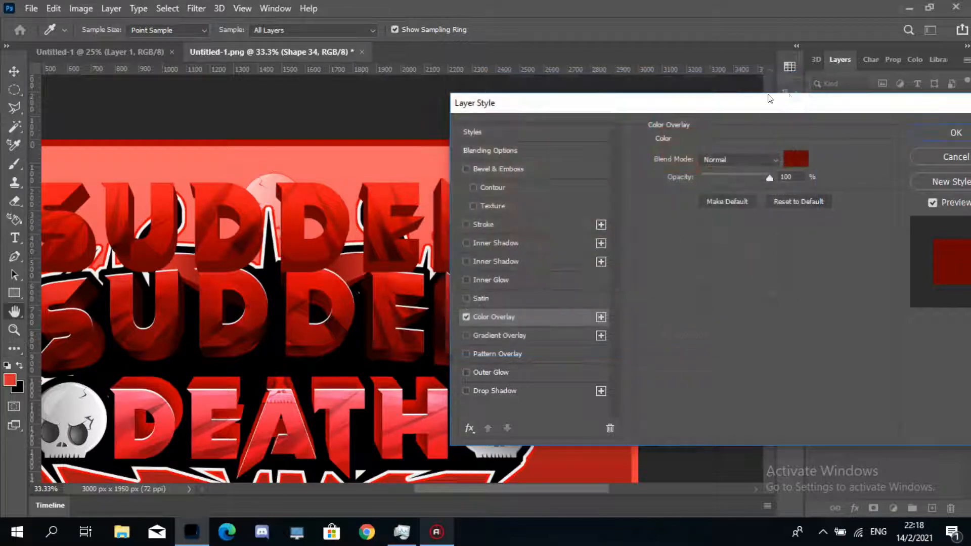
{"action": "left_click_drag", "start_coordinate": [808, 105], "coordinate": [668, 117]}
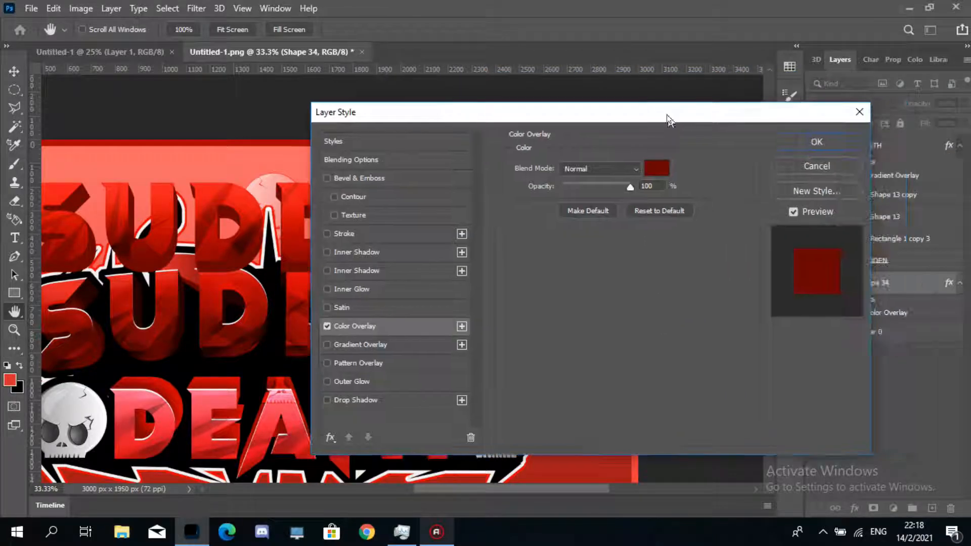
{"action": "left_click", "coordinate": [822, 144]}
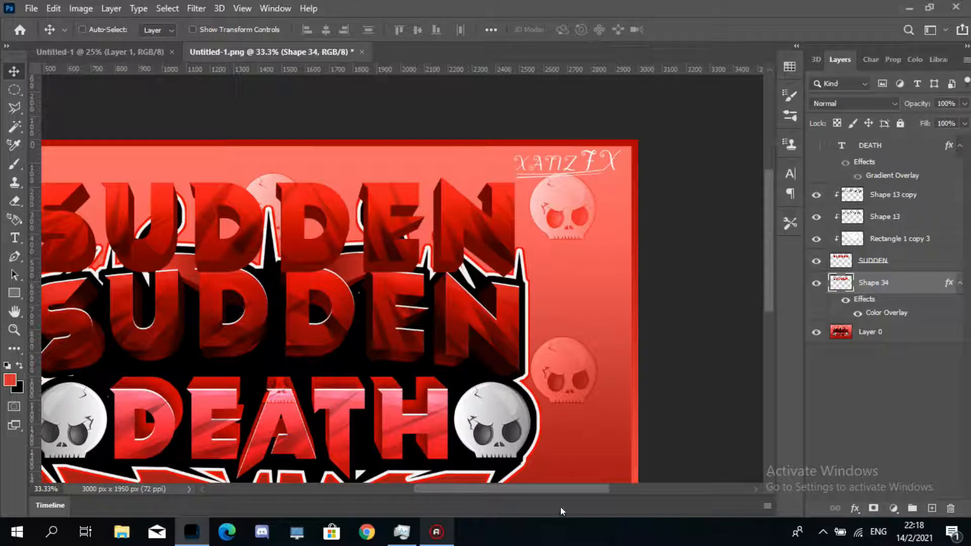
- Create two new empty layers above the spike smart object and name them dARK and LIGHT
{"action": "left_click_drag", "start_coordinate": [551, 489], "coordinate": [507, 489]}
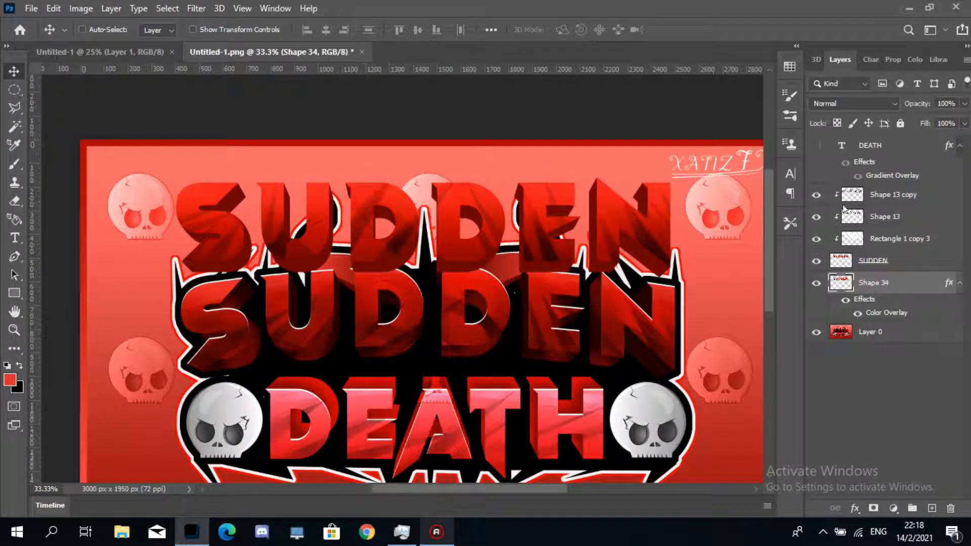
{"action": "left_click", "coordinate": [929, 505]}
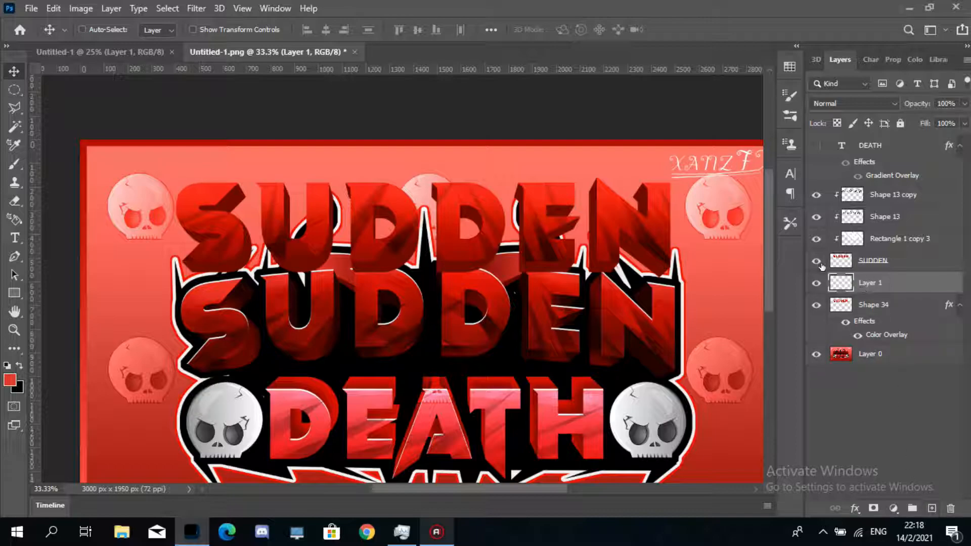
{"action": "left_click", "coordinate": [932, 509]}
{"action": "left_click", "coordinate": [877, 306]}
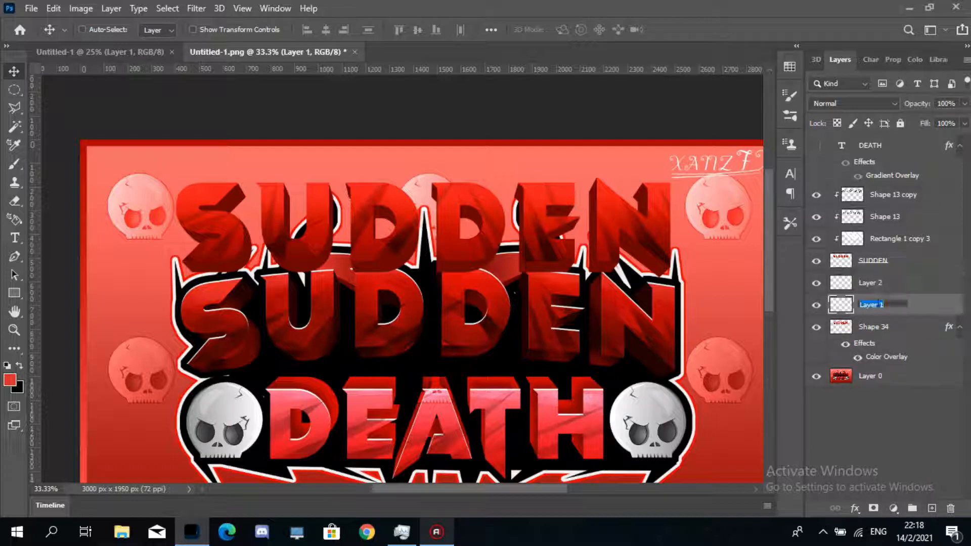
{"action": "double_click", "coordinate": [878, 306]}
{"action": "type", "text": "dARK"}
{"action": "key", "text": "Return"}
{"action": "double_click", "coordinate": [867, 284]}
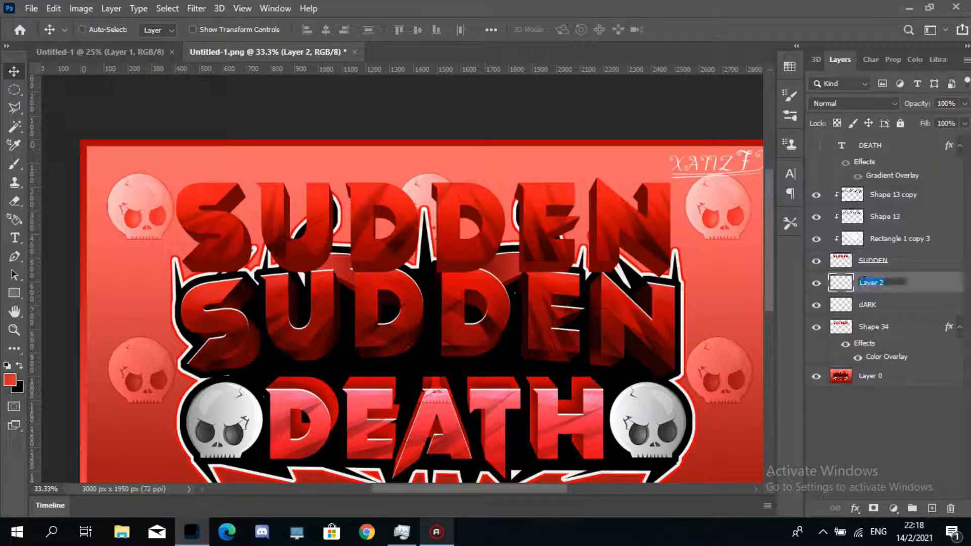
{"action": "type", "text": "l"}
{"action": "key", "text": "Return"}
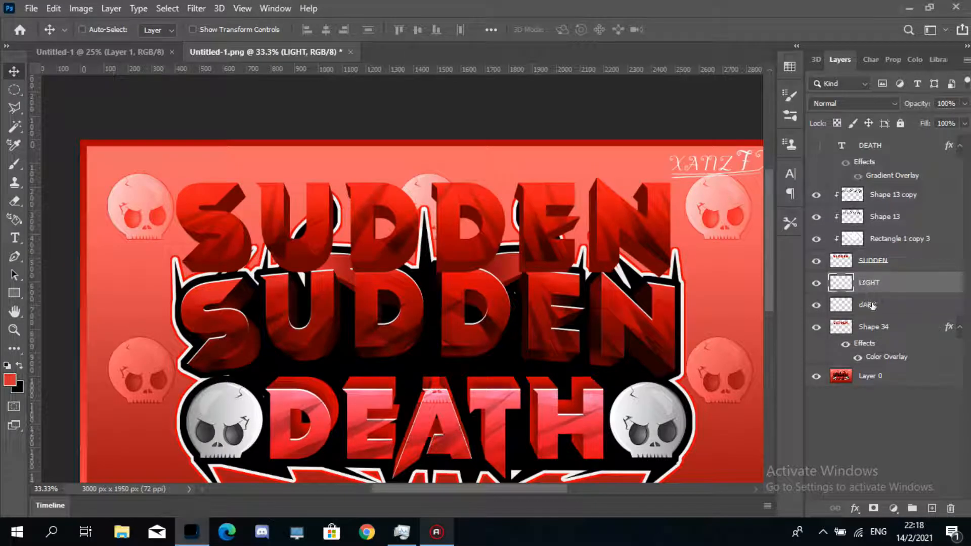
- Clip the dARK and LIGHT layers to the spike smart object layer
{"action": "left_click", "coordinate": [868, 304]}
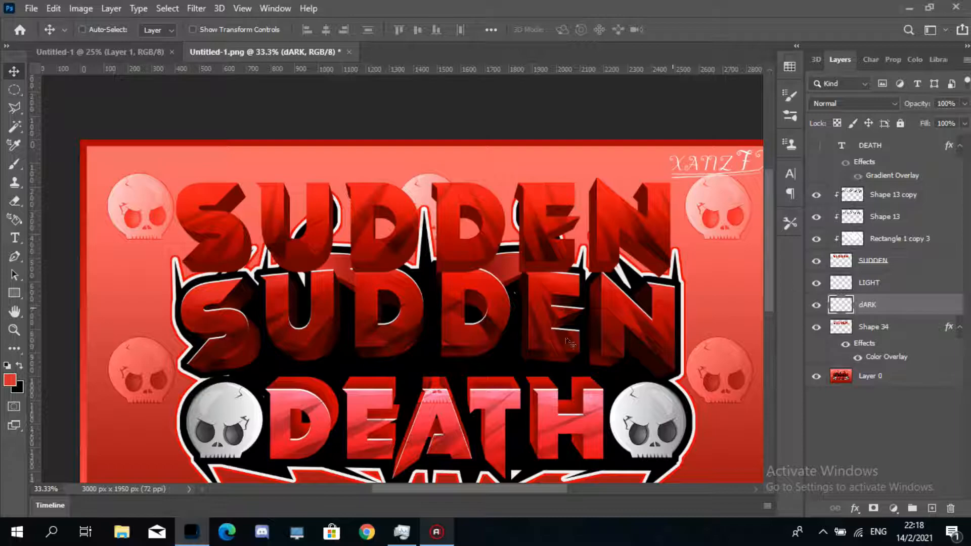
{"action": "left_click", "coordinate": [14, 330]}
{"action": "left_click", "coordinate": [289, 306]}
{"action": "left_click", "coordinate": [146, 149]}
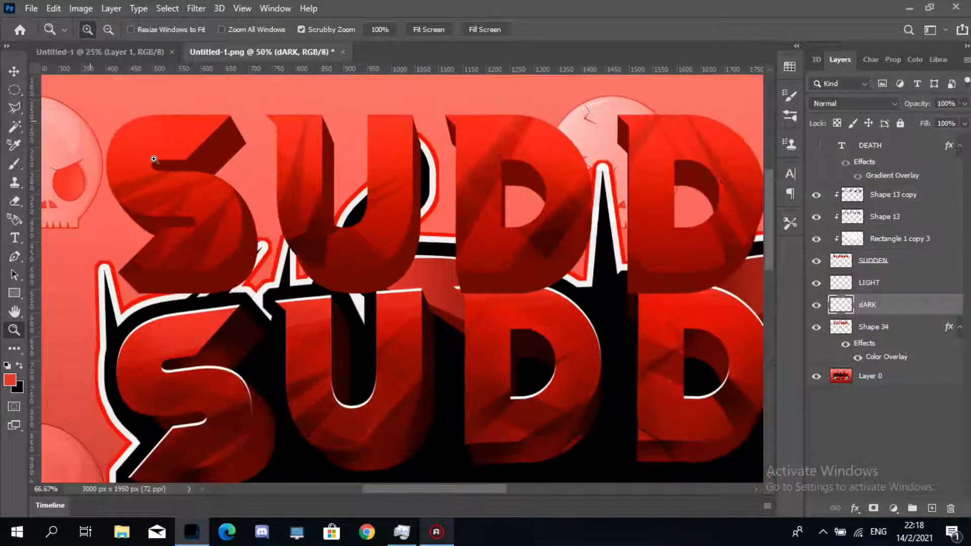
{"action": "left_click", "coordinate": [152, 156]}
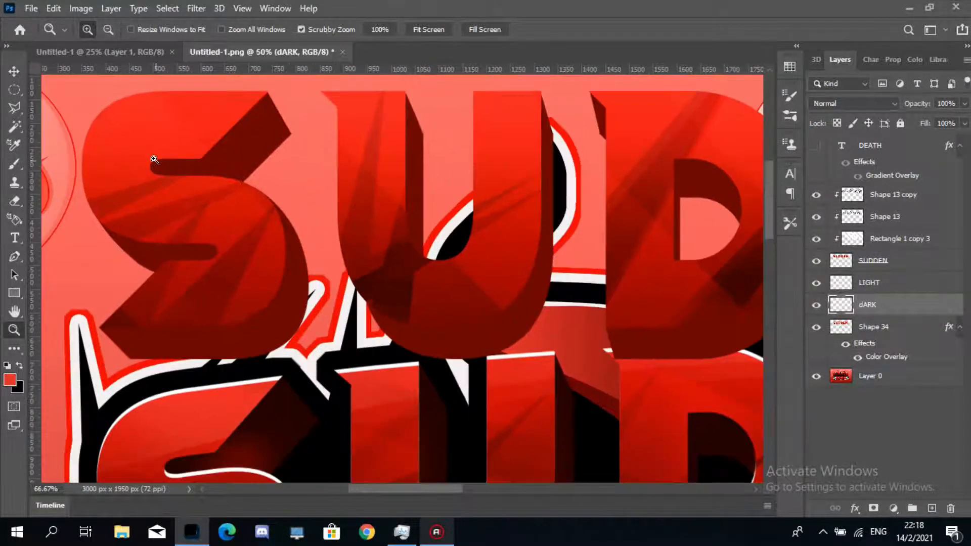
{"action": "left_click", "coordinate": [898, 316], "text": "alt"}
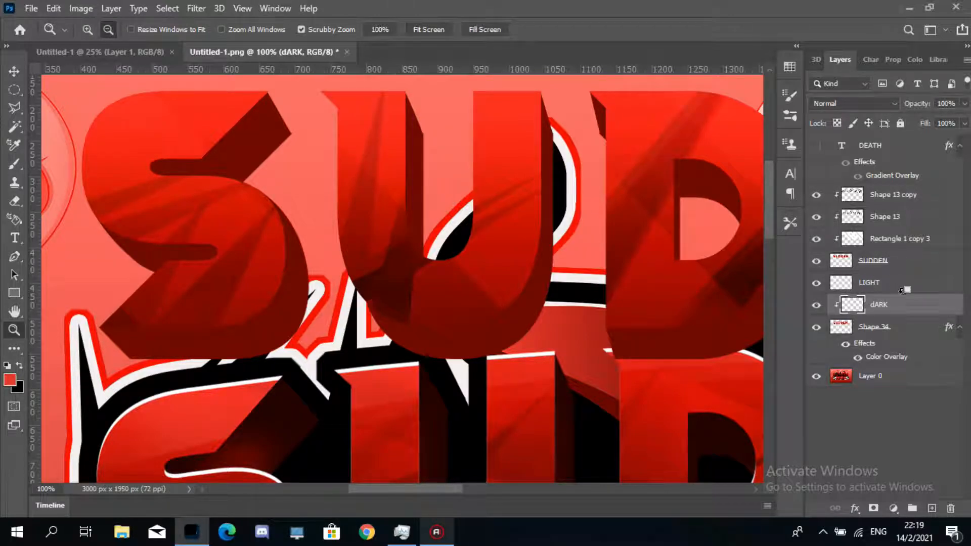
{"action": "key", "text": "ctrl+0"}
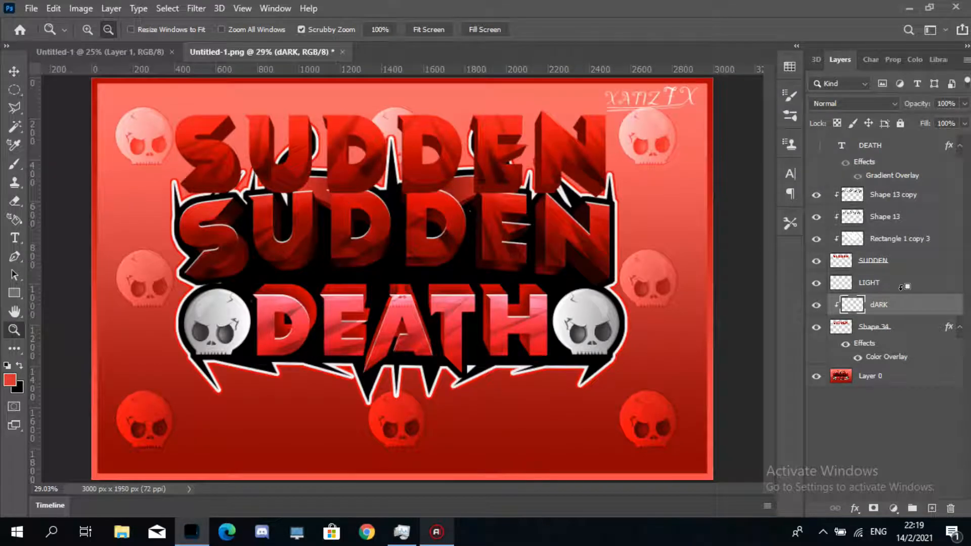
{"action": "left_click", "coordinate": [902, 288], "text": "alt"}
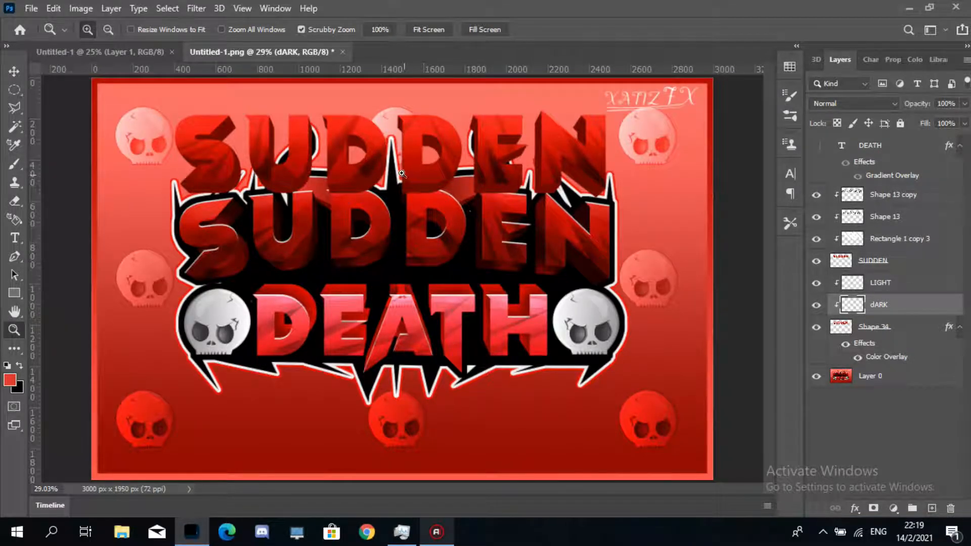
- Zoom into the top of SUDDEN and set up the Brush tool with black as foreground colour, opening its size and hardness settings
{"action": "left_click", "coordinate": [289, 177]}
{"action": "left_click", "coordinate": [284, 168]}
{"action": "left_click", "coordinate": [246, 151]}
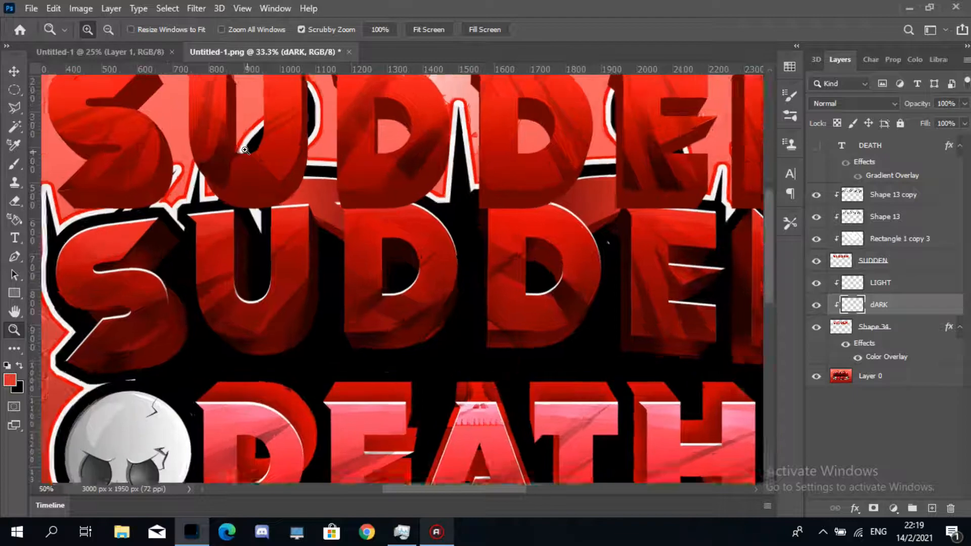
{"action": "left_click", "coordinate": [314, 199]}
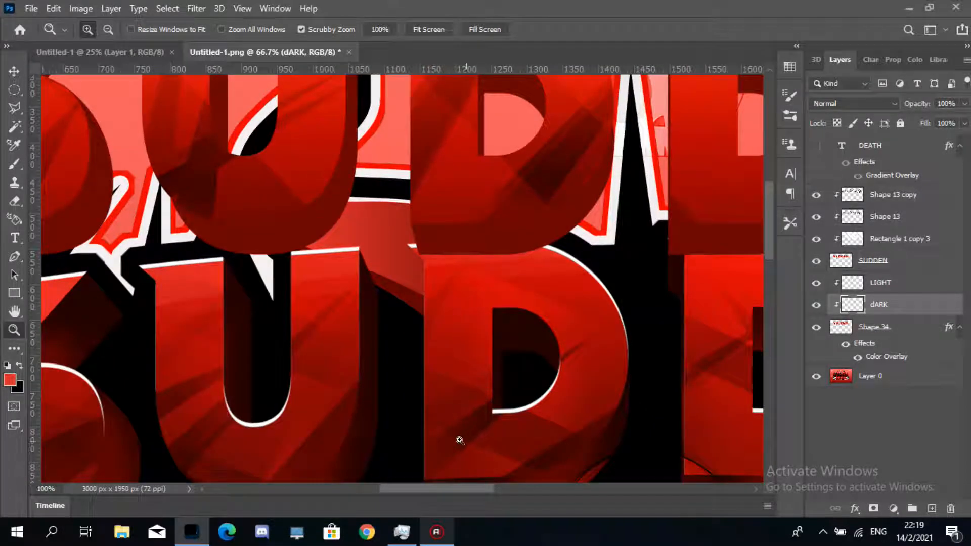
{"action": "left_click_drag", "start_coordinate": [469, 485], "coordinate": [421, 487]}
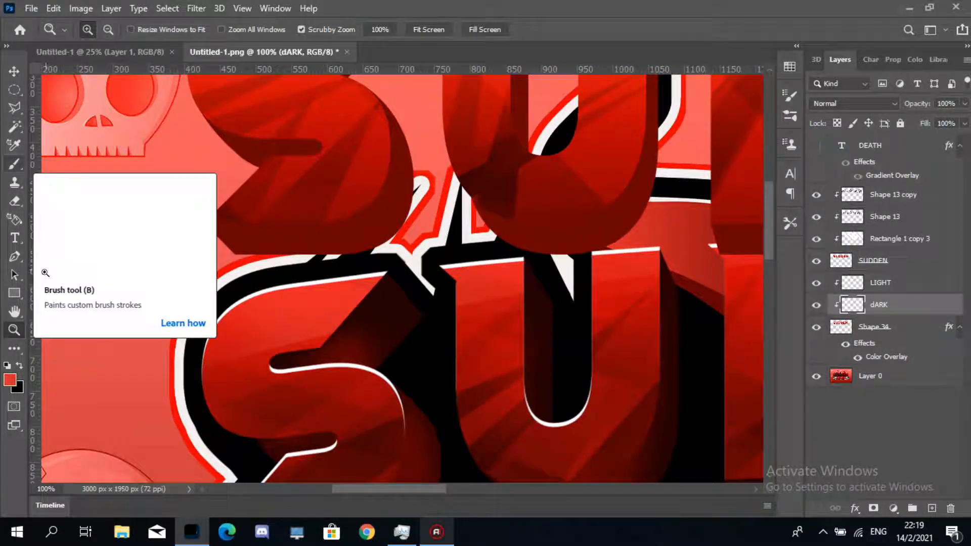
{"action": "left_click", "coordinate": [15, 255]}
{"action": "left_click", "coordinate": [14, 163]}
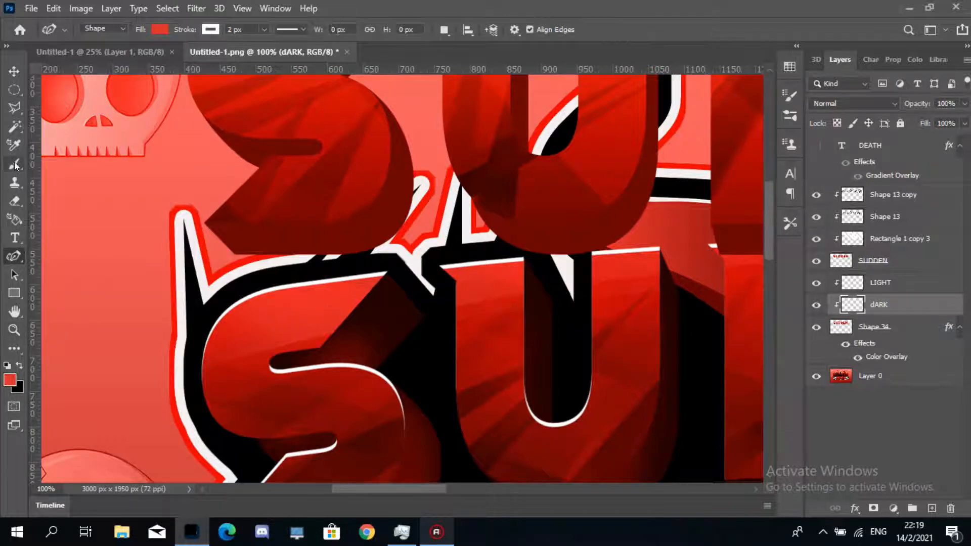
{"action": "left_click", "coordinate": [49, 164]}
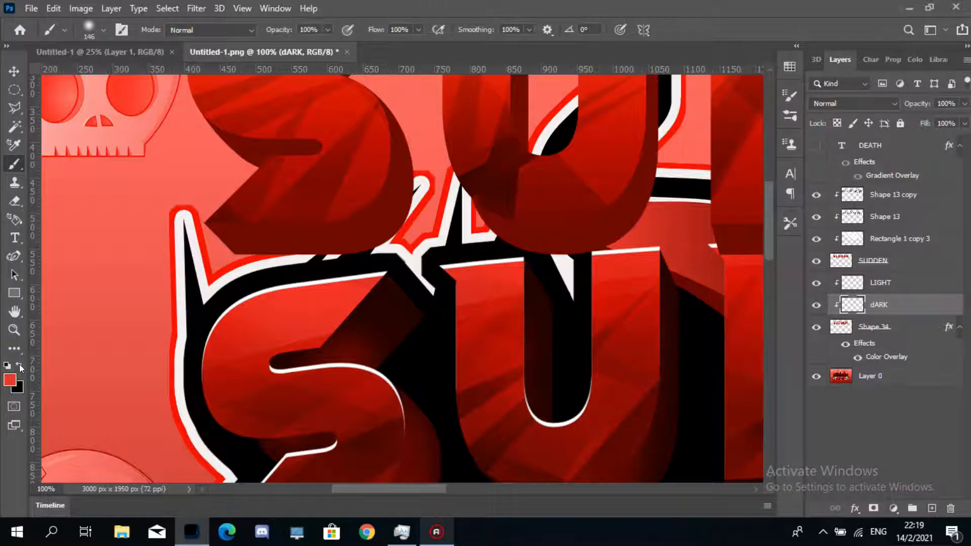
{"action": "left_click", "coordinate": [19, 365]}
{"action": "left_click", "coordinate": [103, 29]}
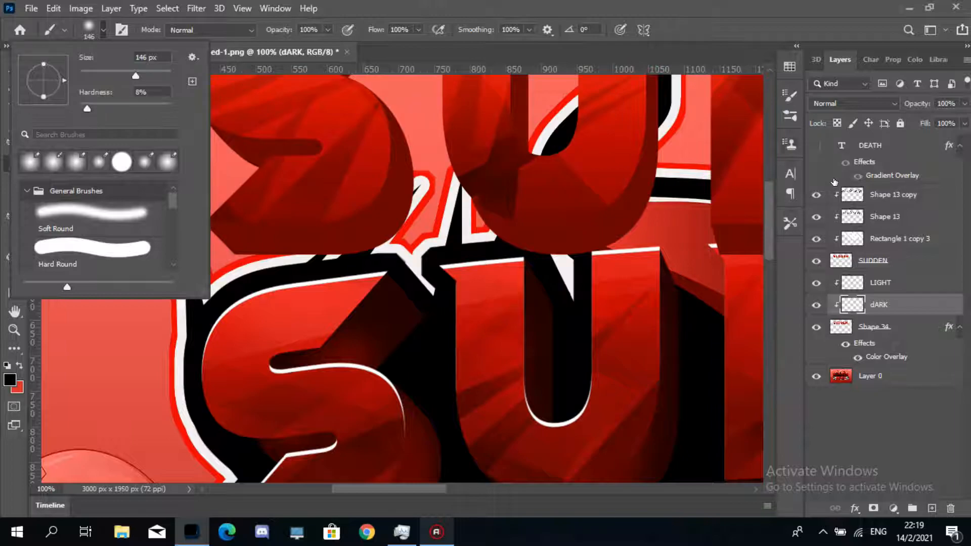
{"action": "left_click", "coordinate": [772, 204]}
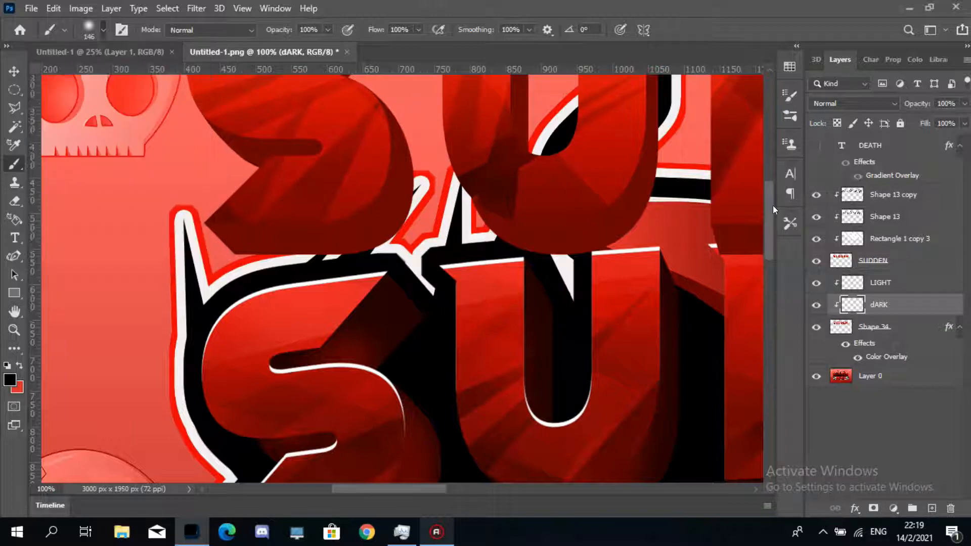
{"action": "left_click_drag", "start_coordinate": [770, 217], "coordinate": [771, 200]}
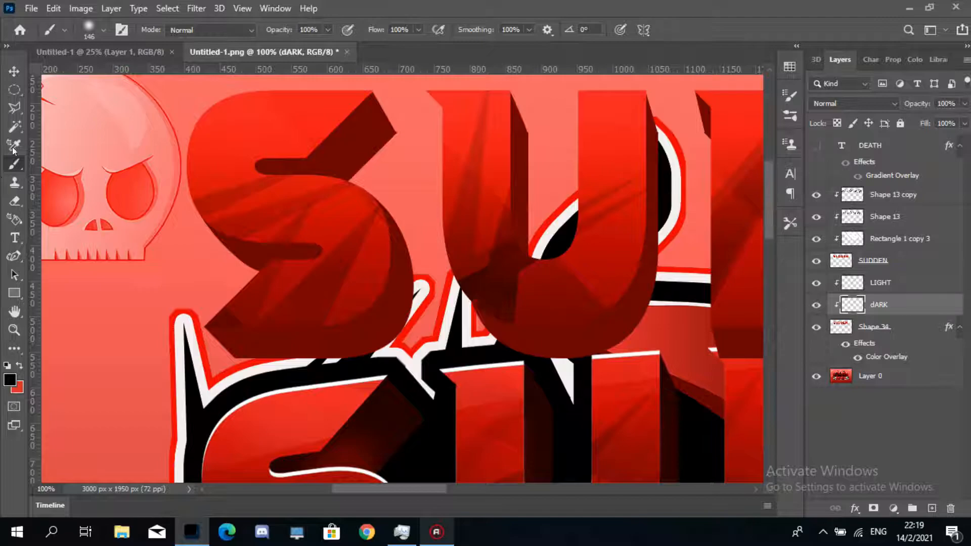
{"action": "left_click", "coordinate": [14, 107]}
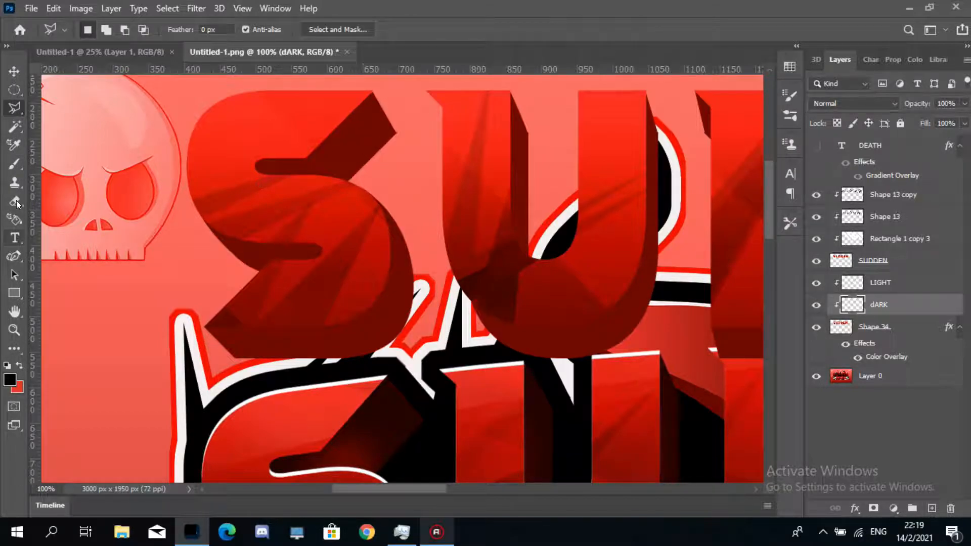
{"action": "left_click", "coordinate": [15, 164]}
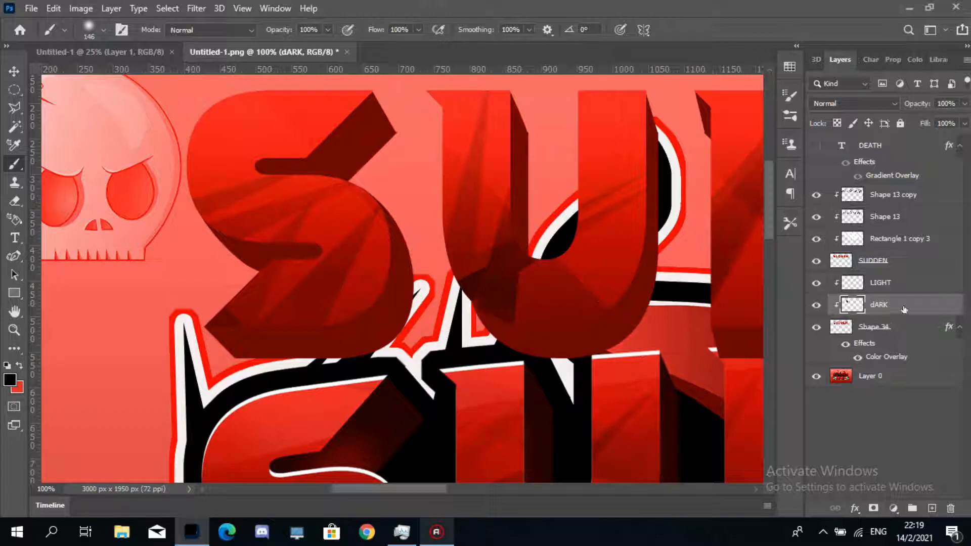
{"action": "left_click_drag", "start_coordinate": [907, 310], "coordinate": [908, 316]}
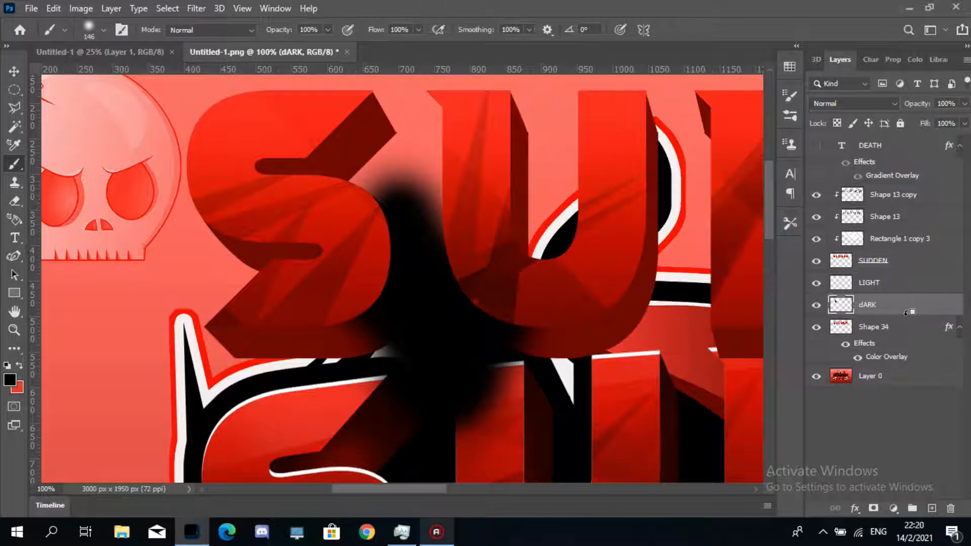
{"action": "left_click", "coordinate": [906, 313], "text": "alt"}
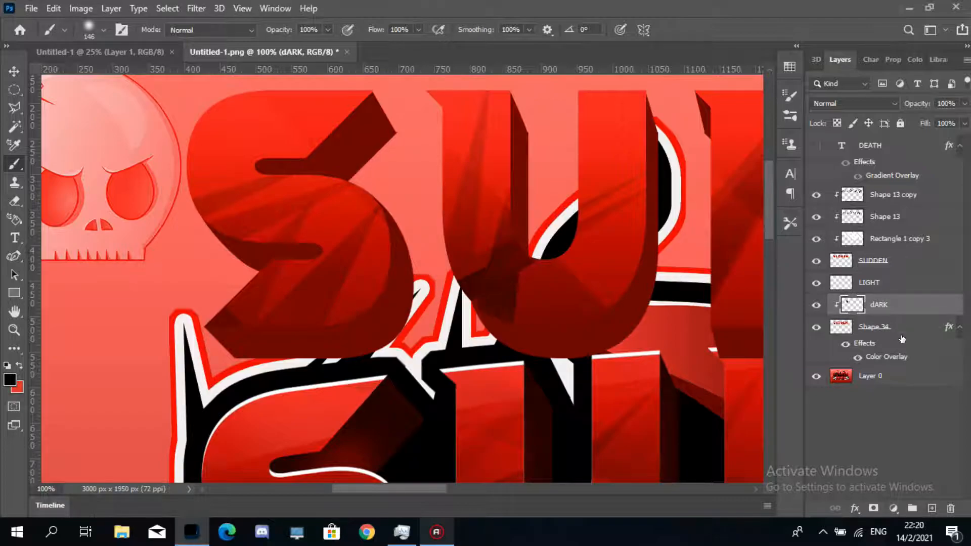
{"action": "right_click", "coordinate": [893, 329]}
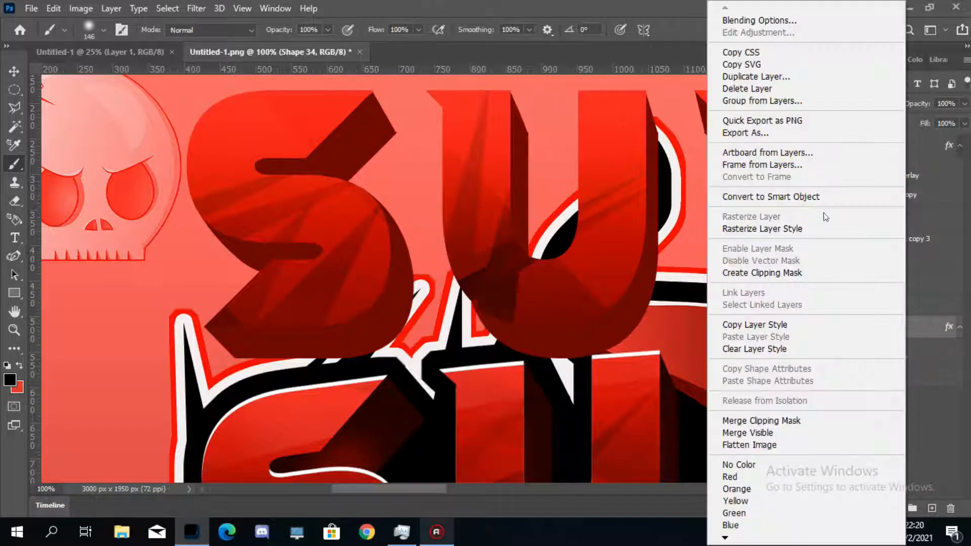
{"action": "left_click", "coordinate": [854, 231]}
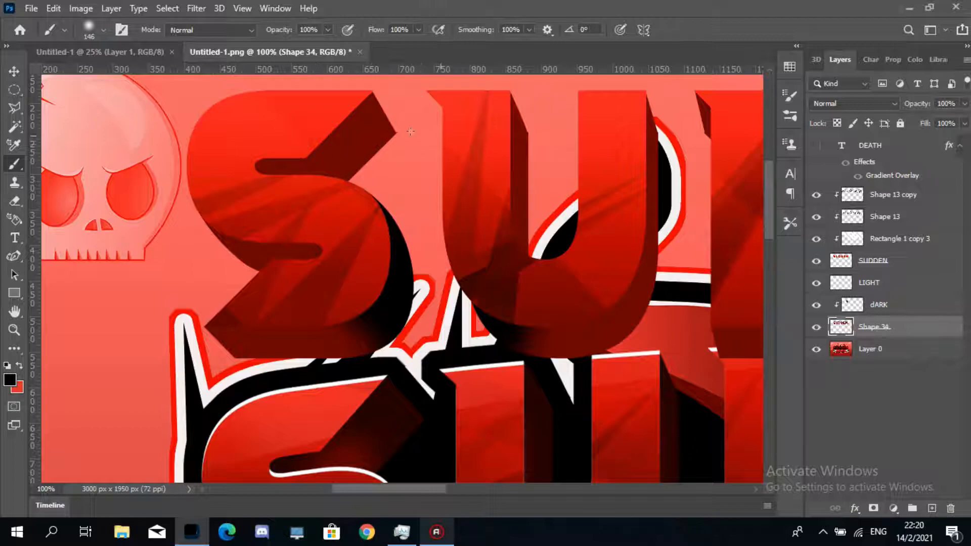
{"action": "mouse_move", "coordinate": [429, 275]}
{"action": "left_mouse_down"}
{"action": "mouse_move", "coordinate": [568, 392]}
{"action": "mouse_move", "coordinate": [612, 405]}
{"action": "left_mouse_up"}
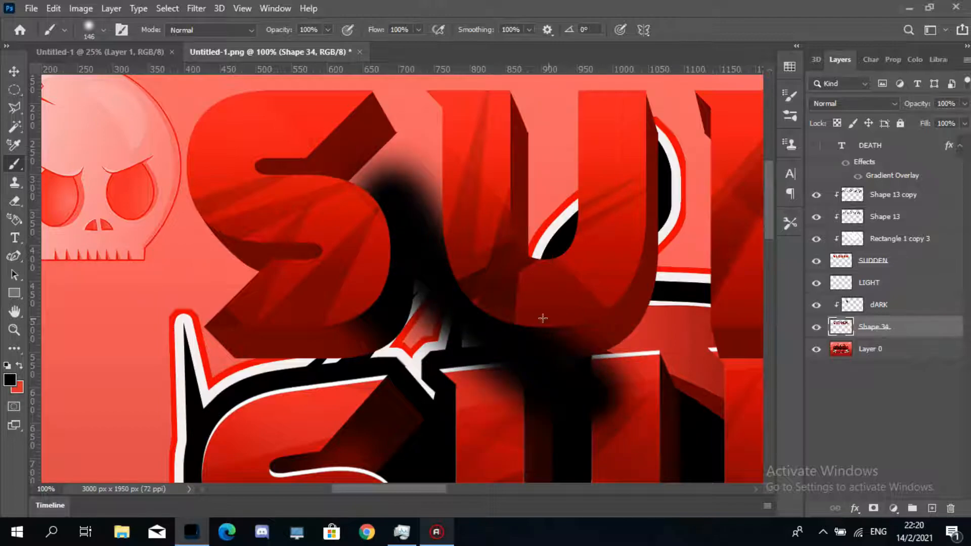
{"action": "key", "text": "ctrl+z"}
- Paint short black strokes along the bottoms of the S and U on the dARK layer
{"action": "left_click", "coordinate": [892, 313]}
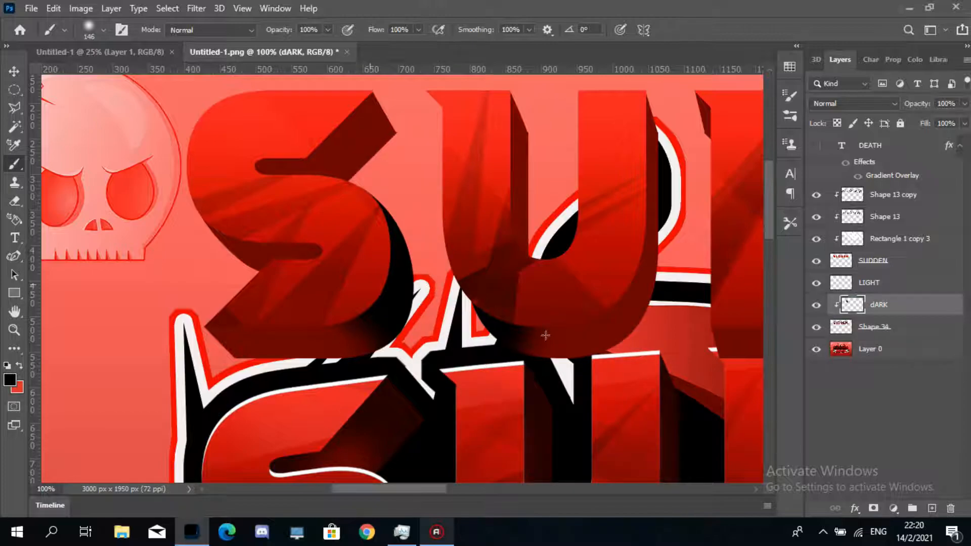
{"action": "mouse_move", "coordinate": [546, 335]}
{"action": "left_mouse_down"}
{"action": "mouse_move", "coordinate": [582, 349]}
{"action": "mouse_move", "coordinate": [609, 344]}
{"action": "left_mouse_up"}
{"action": "left_click_drag", "start_coordinate": [318, 340], "coordinate": [382, 348]}
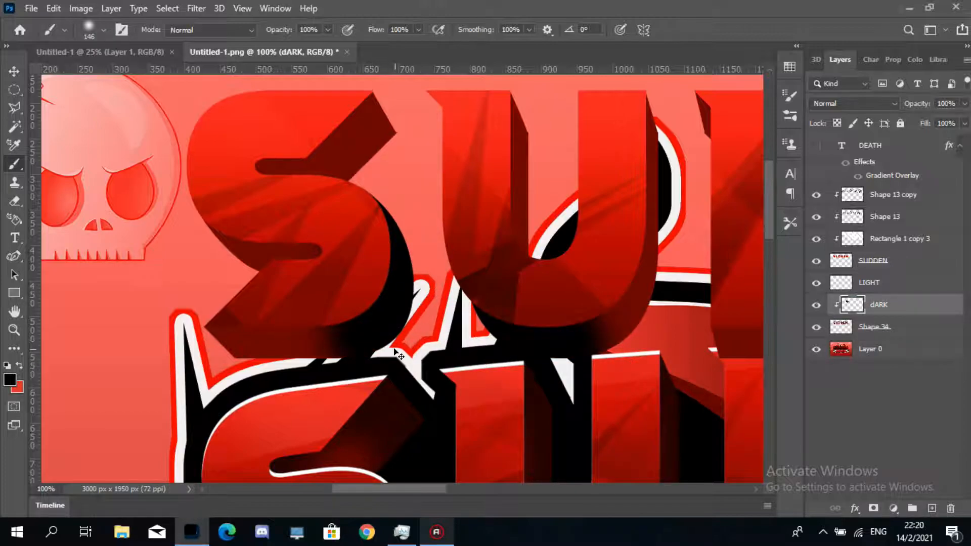
- Undo the last three actions and clear the layer style from the spike smart object layer
{"action": "key", "text": "ctrl+z"}
{"action": "key", "text": "ctrl+z"}
{"action": "key", "text": "ctrl+z"}
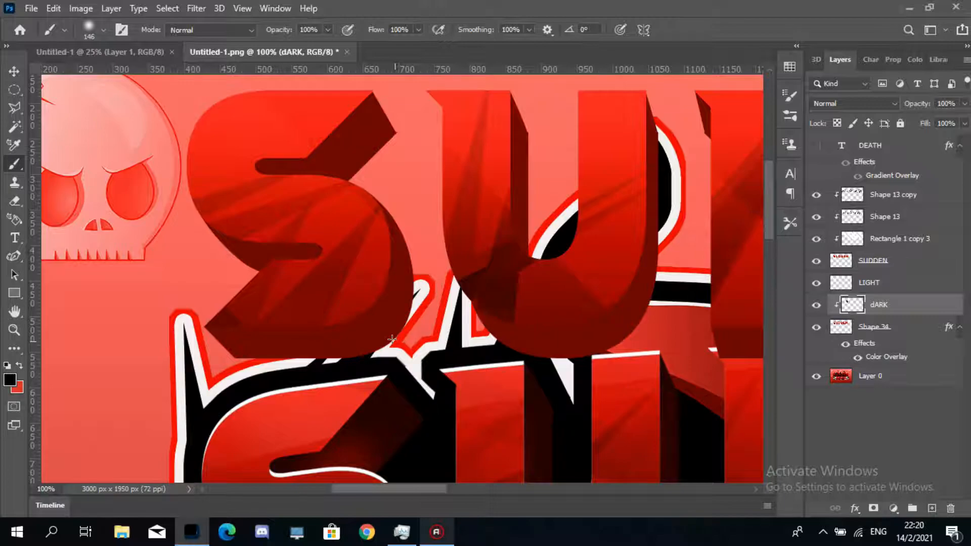
{"action": "left_click", "coordinate": [908, 328]}
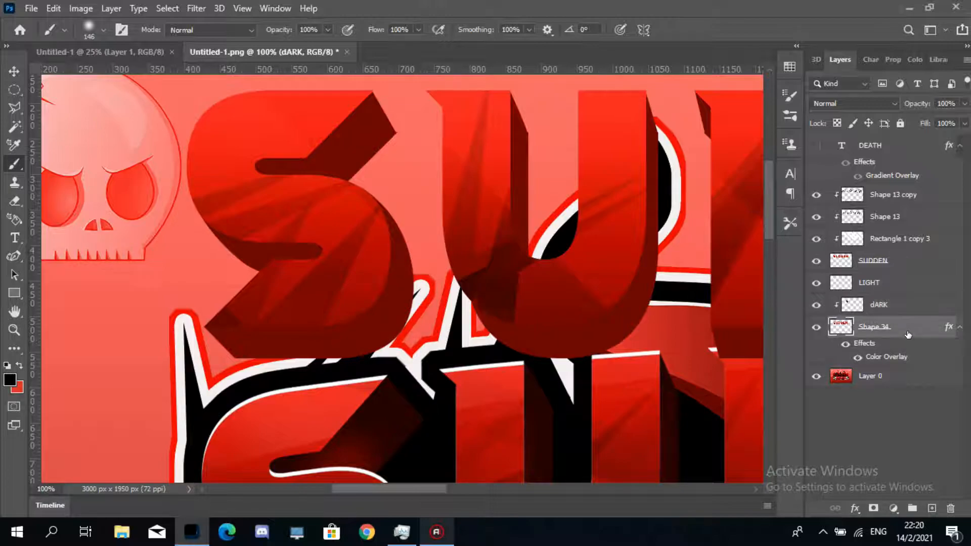
{"action": "right_click", "coordinate": [908, 327]}
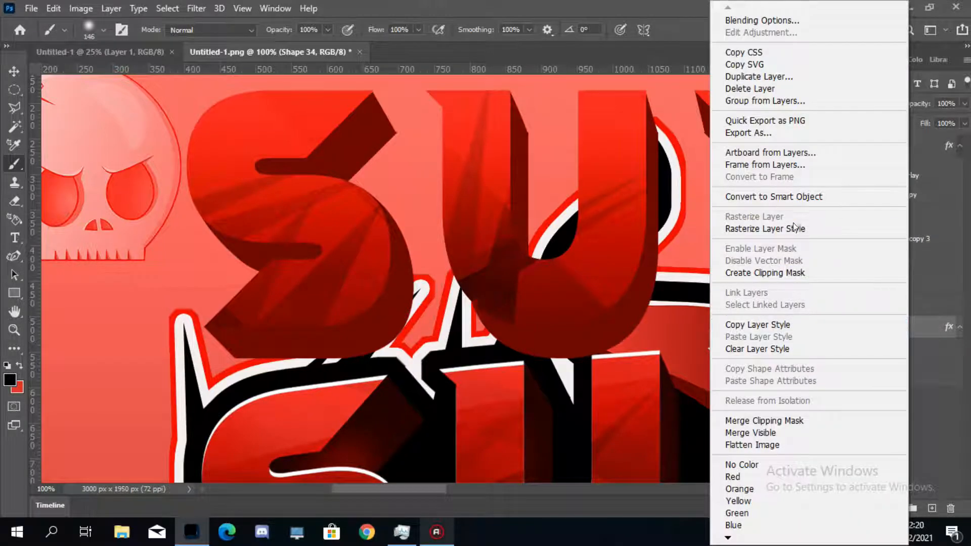
{"action": "left_click", "coordinate": [790, 349]}
- On the dARK layer, delete the shading inside a polygonal lasso area along the U's left edge, then deselect
{"action": "left_click", "coordinate": [873, 304]}
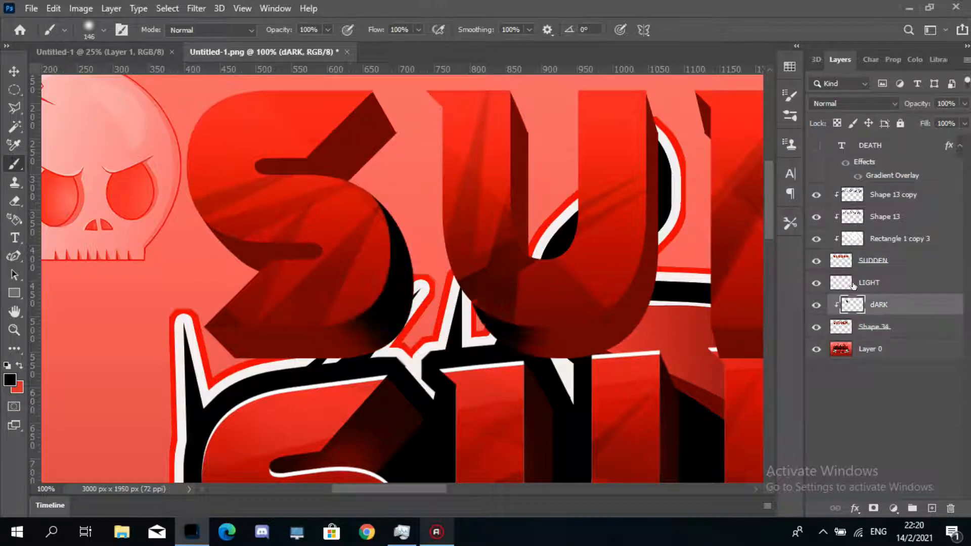
{"action": "left_click", "coordinate": [15, 107]}
{"action": "left_click", "coordinate": [418, 190]}
{"action": "left_click", "coordinate": [509, 402]}
{"action": "left_click", "coordinate": [607, 375]}
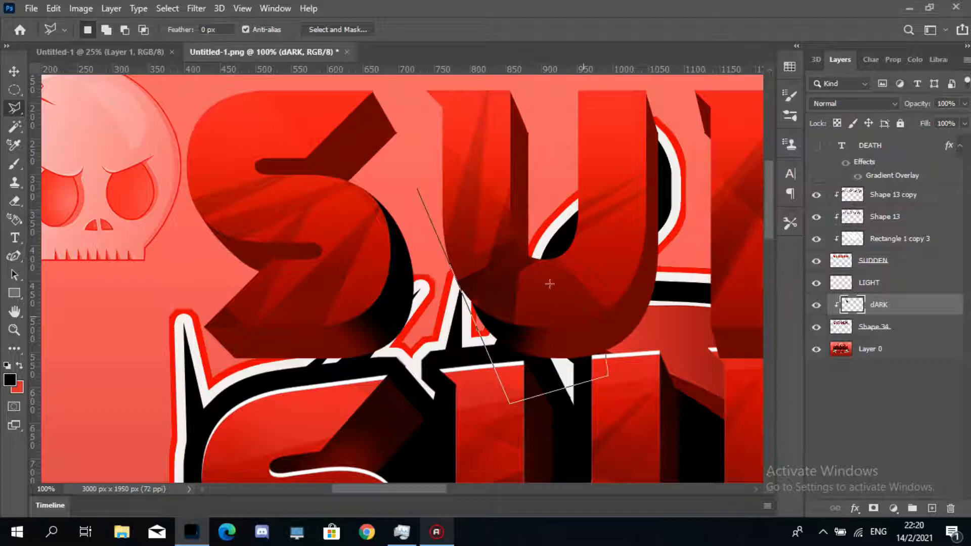
{"action": "left_click", "coordinate": [498, 237]}
{"action": "left_click", "coordinate": [416, 190]}
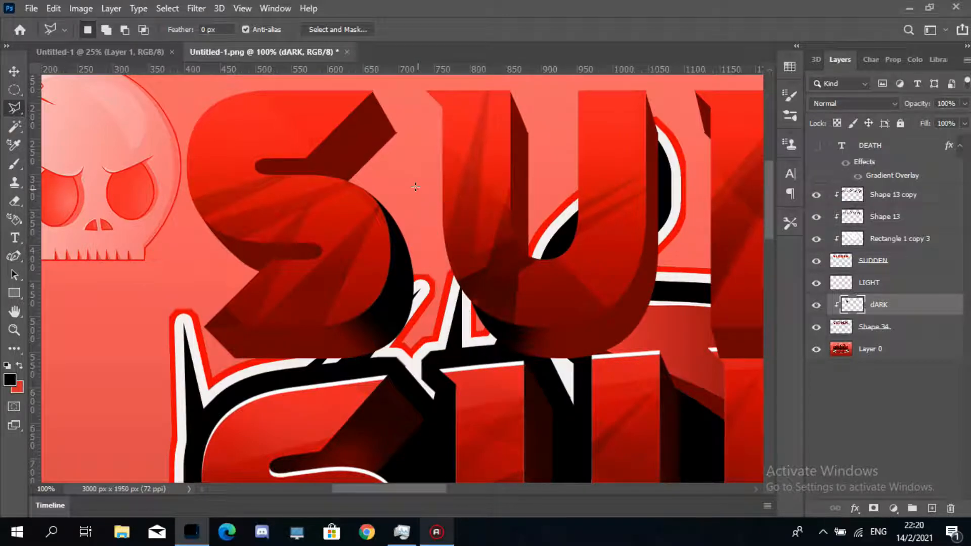
{"action": "key", "text": "Delete"}
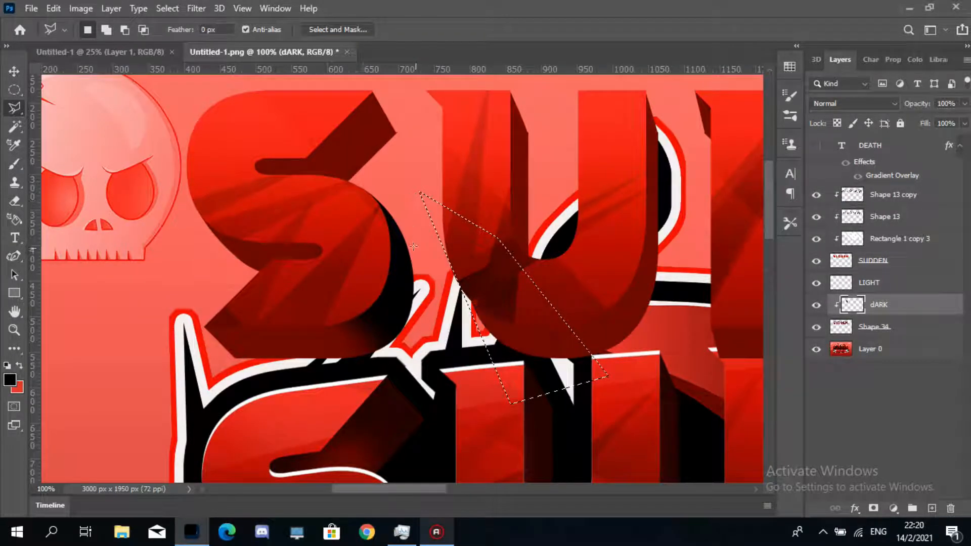
{"action": "key", "text": "ctrl+d"}
- Delete the dARK shading inside a polygonal lasso area at the S's lower right
{"action": "left_click", "coordinate": [339, 159]}
{"action": "left_click", "coordinate": [323, 317]}
{"action": "left_click", "coordinate": [403, 410]}
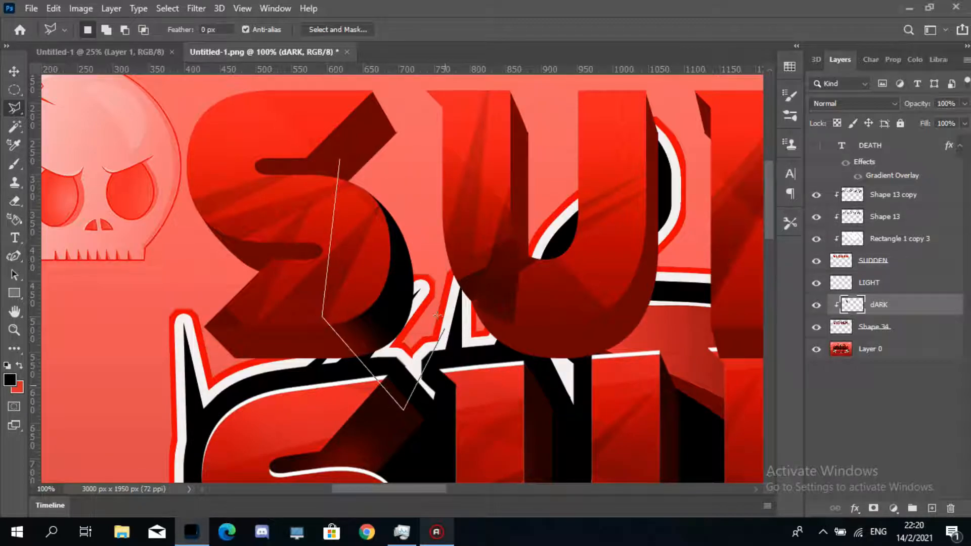
{"action": "left_click", "coordinate": [439, 309]}
{"action": "left_click", "coordinate": [433, 232]}
{"action": "left_click", "coordinate": [340, 160]}
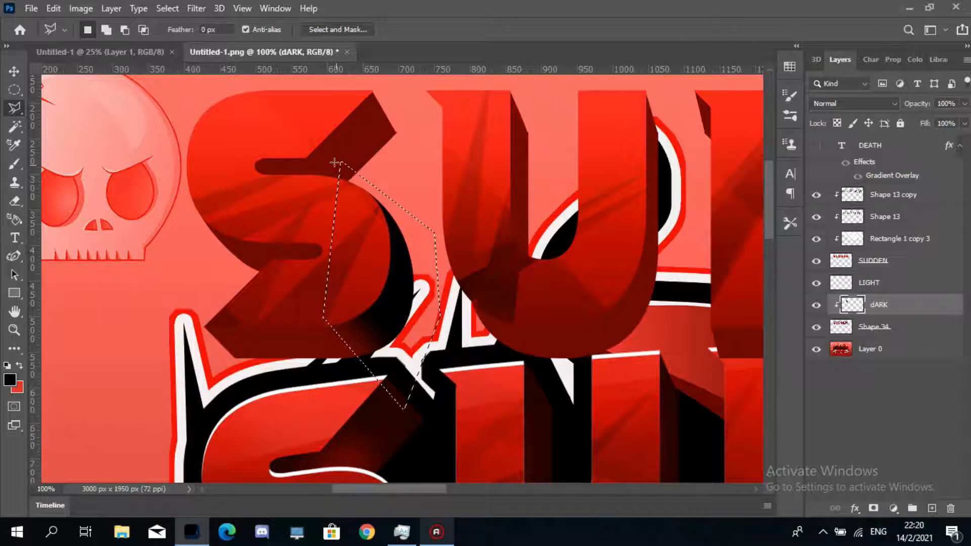
{"action": "key", "text": "Delete"}
- Paint black shading over the S inside a polygonal lasso selection around the letter
{"action": "left_click", "coordinate": [154, 85]}
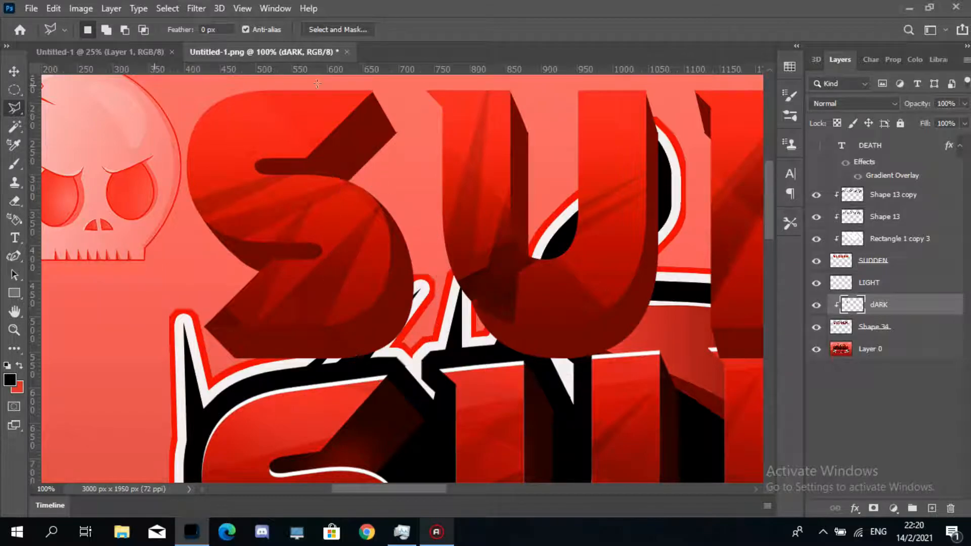
{"action": "left_click", "coordinate": [390, 84]}
{"action": "left_click", "coordinate": [419, 171]}
{"action": "left_click", "coordinate": [423, 398]}
{"action": "left_click", "coordinate": [207, 400]}
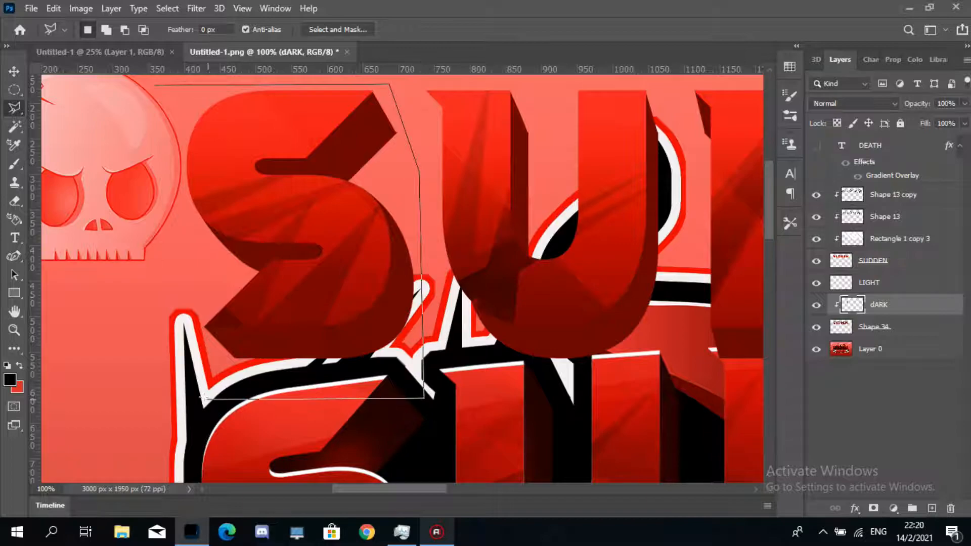
{"action": "left_click", "coordinate": [118, 262]}
{"action": "left_click", "coordinate": [154, 84]}
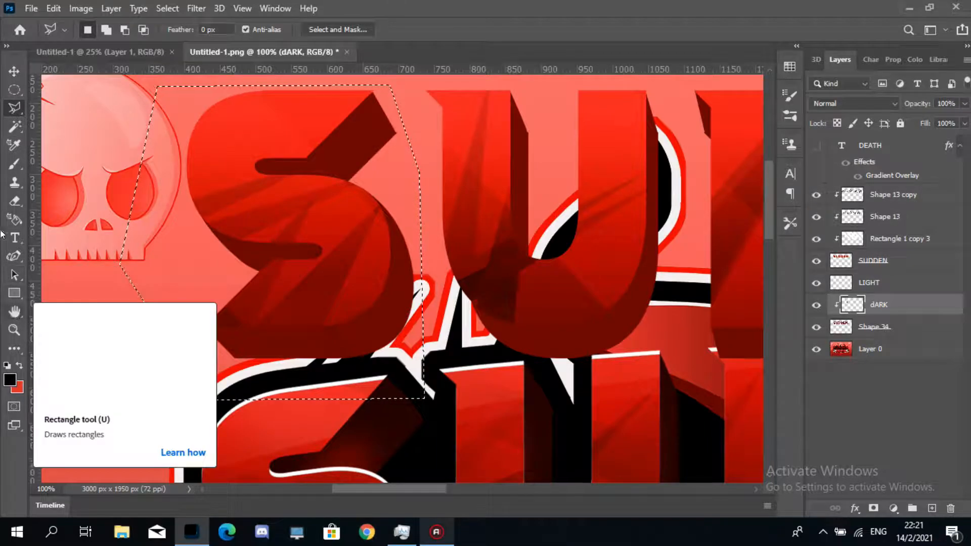
{"action": "left_click", "coordinate": [14, 166]}
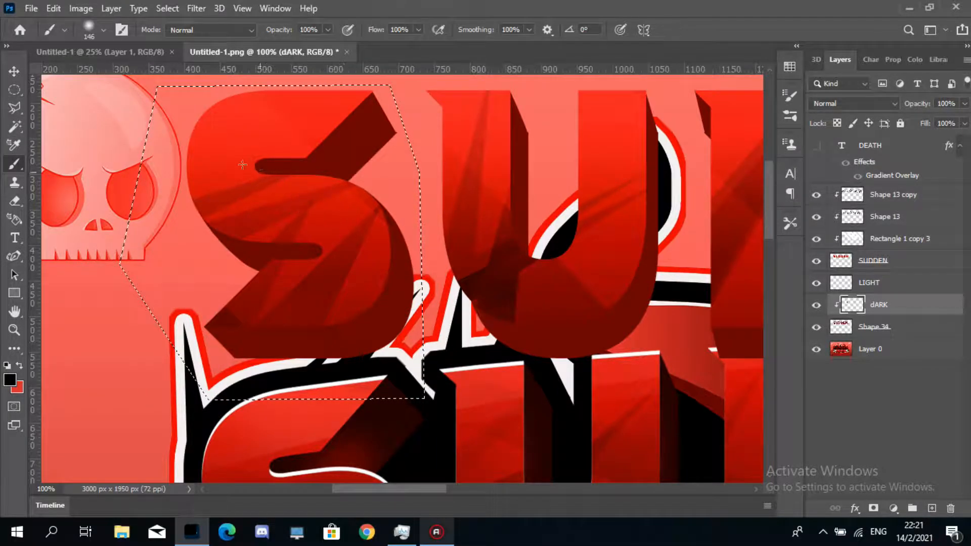
{"action": "left_click_drag", "start_coordinate": [400, 134], "coordinate": [354, 248]}
{"action": "mouse_move", "coordinate": [413, 207]}
{"action": "left_mouse_down"}
{"action": "mouse_move", "coordinate": [402, 327]}
{"action": "mouse_move", "coordinate": [334, 347]}
{"action": "mouse_move", "coordinate": [225, 349]}
{"action": "left_mouse_up"}
{"action": "left_click_drag", "start_coordinate": [205, 230], "coordinate": [254, 274]}
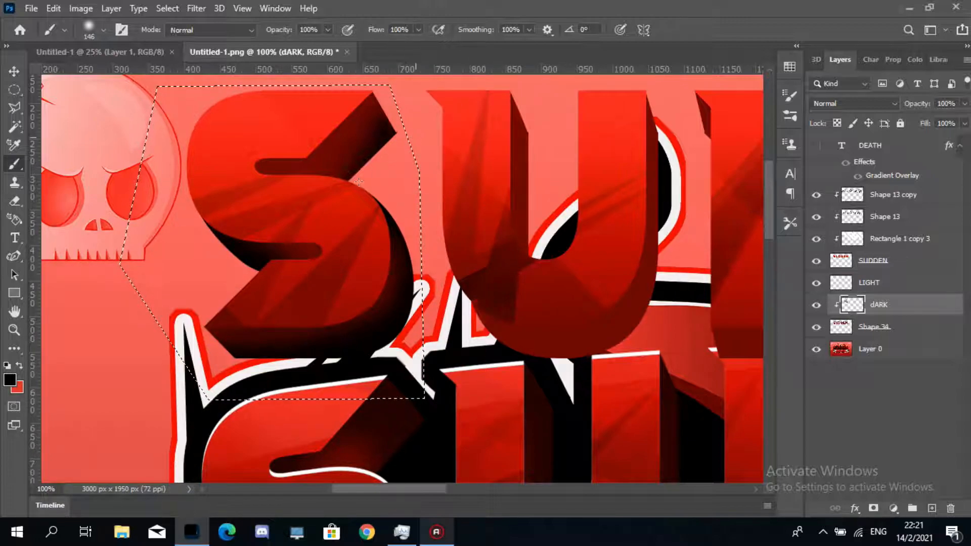
{"action": "left_click_drag", "start_coordinate": [392, 98], "coordinate": [329, 175]}
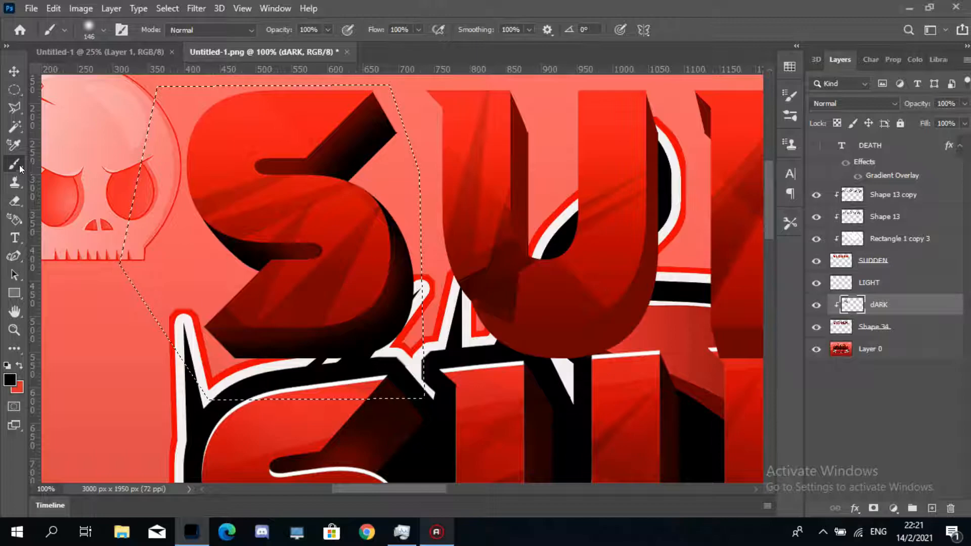
- Paint black shading on the U's right side and the D through a polygonal lasso selection
{"action": "left_click", "coordinate": [15, 109]}
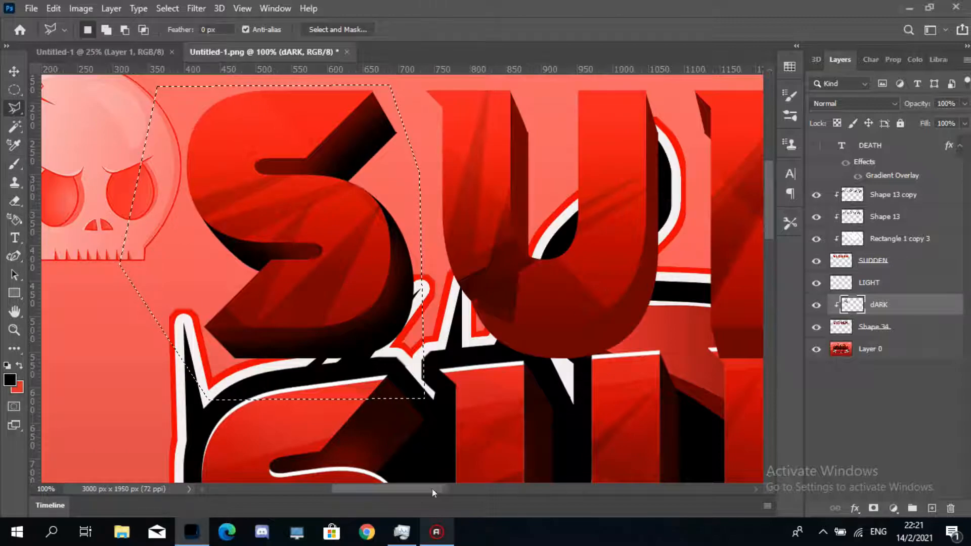
{"action": "left_click_drag", "start_coordinate": [421, 491], "coordinate": [434, 492]}
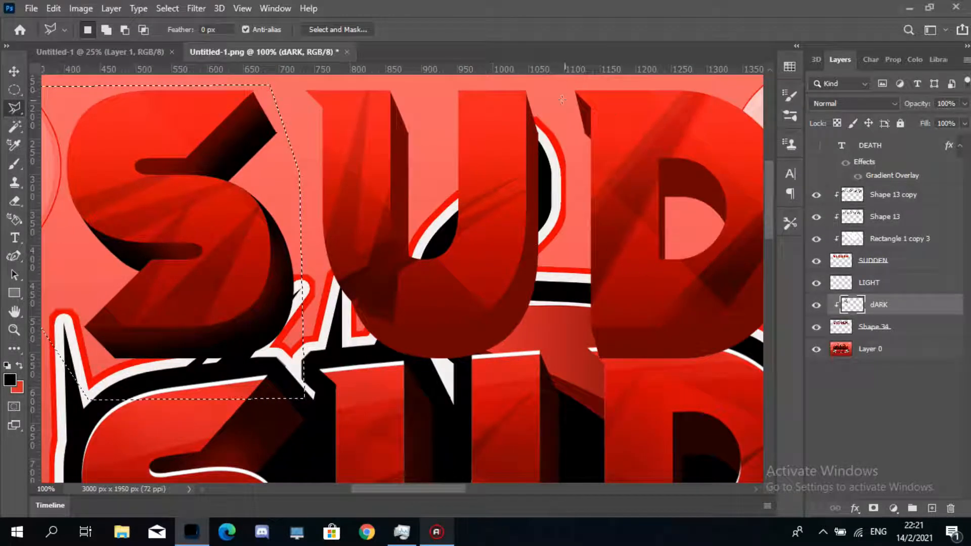
{"action": "left_click", "coordinate": [535, 96]}
{"action": "left_click", "coordinate": [564, 151]}
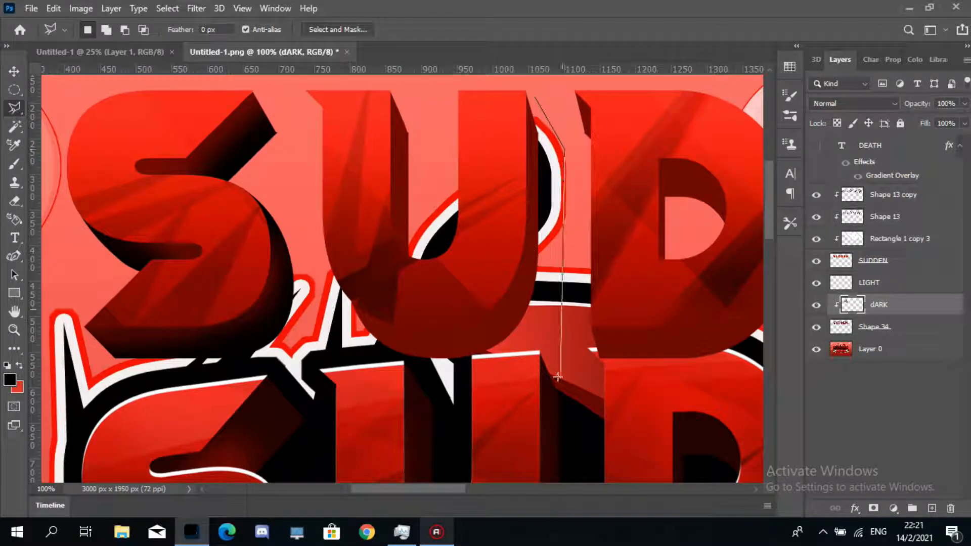
{"action": "left_click", "coordinate": [561, 378]}
{"action": "left_click", "coordinate": [462, 422]}
{"action": "left_click", "coordinate": [334, 325]}
{"action": "key", "text": "b"}
{"action": "left_click_drag", "start_coordinate": [536, 324], "coordinate": [438, 310]}
{"action": "left_click_drag", "start_coordinate": [409, 490], "coordinate": [516, 490]}
{"action": "key", "text": "b"}
{"action": "left_click_drag", "start_coordinate": [491, 318], "coordinate": [399, 283]}
- Paint black shading on the N inside a polygonal lasso selection, then deselect
{"action": "key", "text": "l"}
{"action": "left_click", "coordinate": [686, 105]}
{"action": "left_click", "coordinate": [688, 388]}
{"action": "left_click", "coordinate": [407, 391]}
{"action": "key", "text": "b"}
{"action": "left_click_drag", "start_coordinate": [420, 399], "coordinate": [566, 466]}
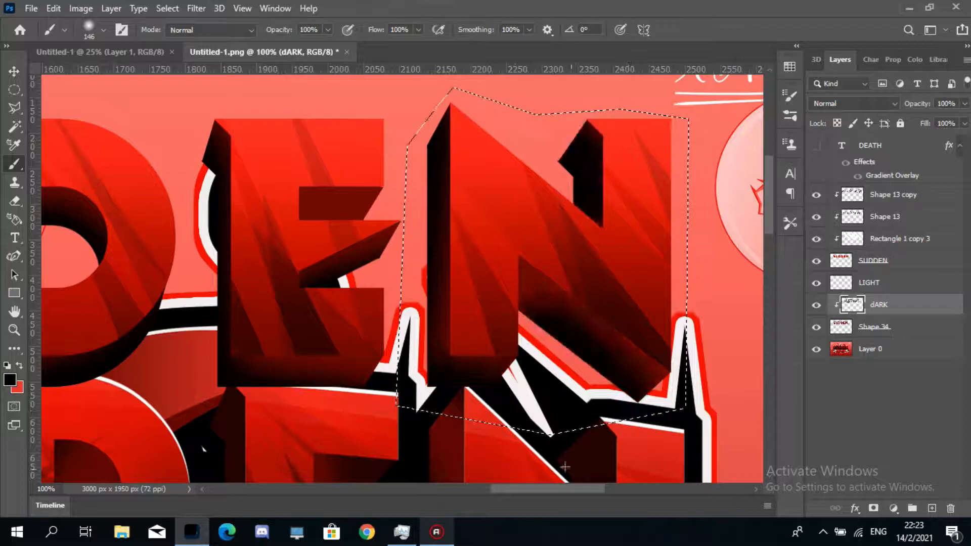
{"action": "key", "text": "ctrl+d"}
- Select the LIGHT layer and set the foreground colour to white
{"action": "left_click", "coordinate": [870, 286]}
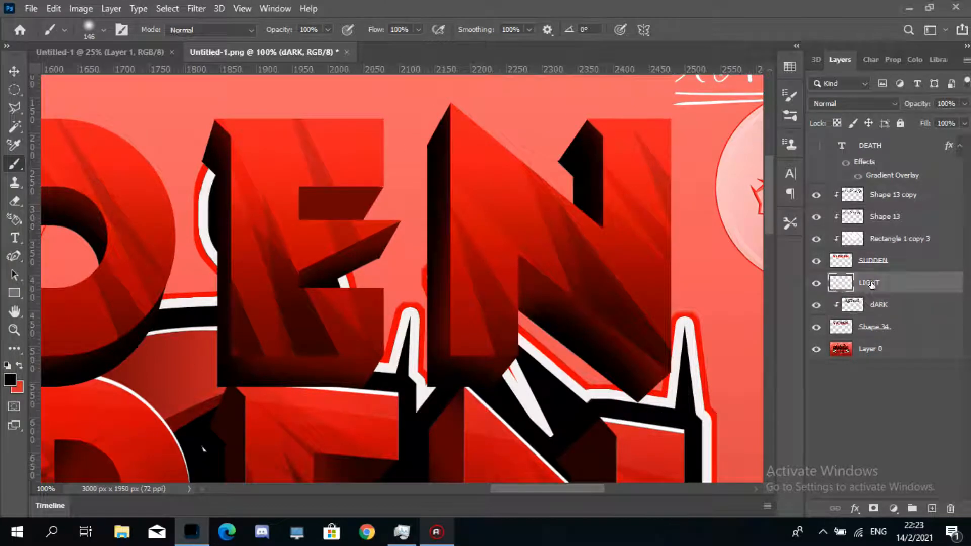
{"action": "left_click", "coordinate": [901, 293], "text": "alt"}
{"action": "scroll", "coordinate": [769, 248], "scroll_direction": "down", "scroll_amount": 5}
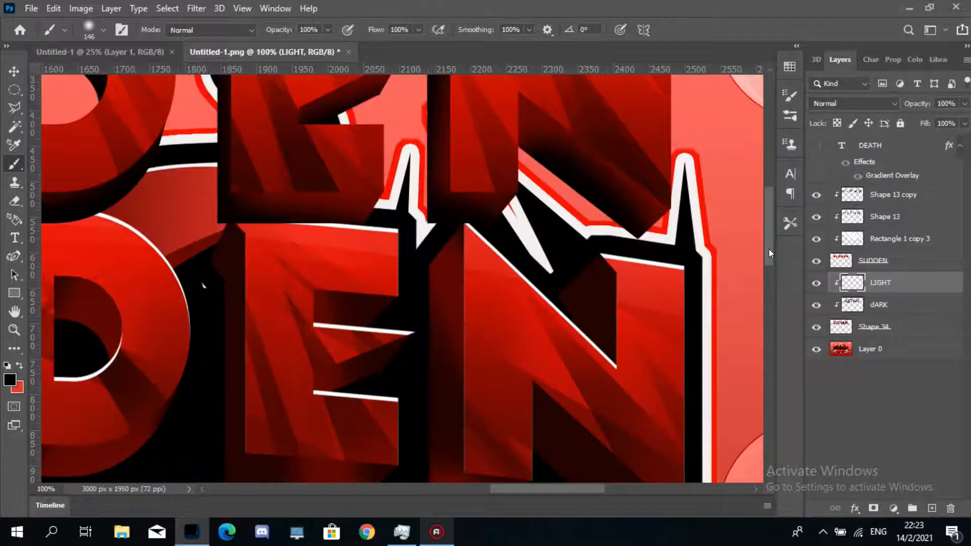
{"action": "scroll", "coordinate": [769, 237], "scroll_direction": "up", "scroll_amount": 3}
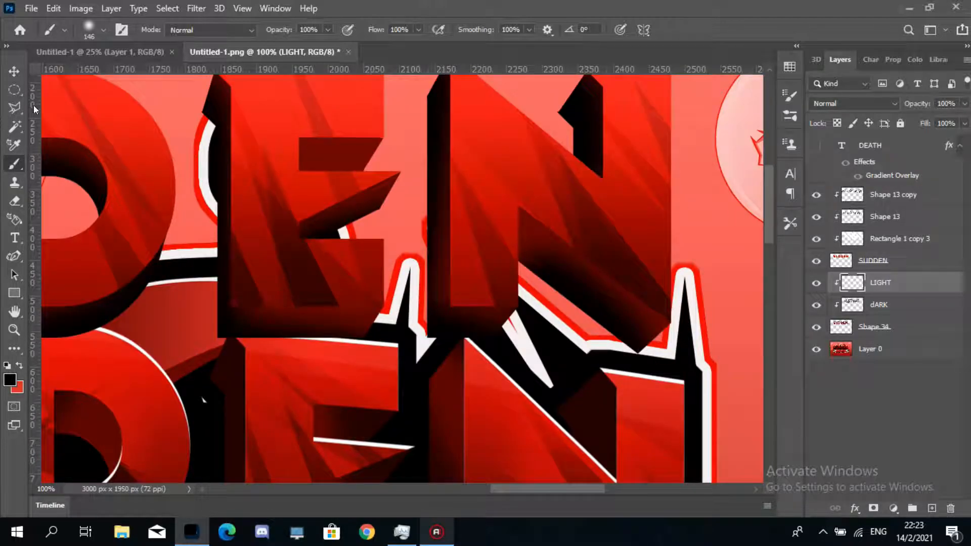
{"action": "left_click", "coordinate": [914, 59]}
{"action": "left_click", "coordinate": [840, 76]}
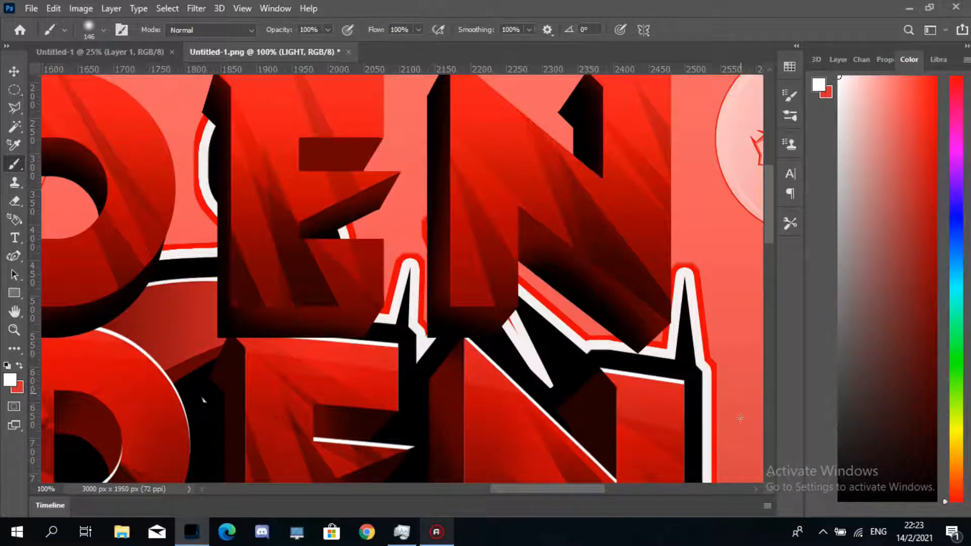
{"action": "scroll", "coordinate": [768, 236], "scroll_direction": "up", "scroll_amount": 3}
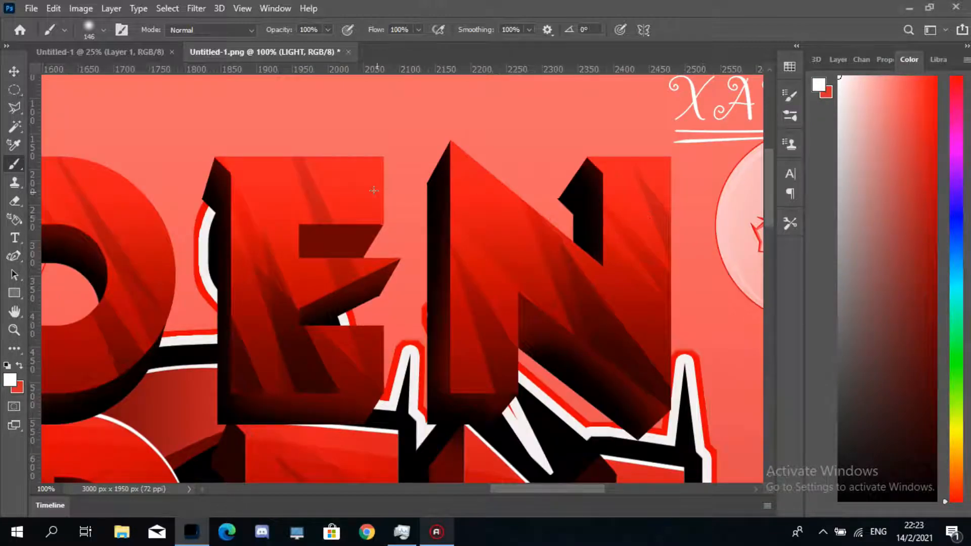
- Paint white highlights along the top edges of the S and U on the LIGHT layer
{"action": "left_click_drag", "start_coordinate": [512, 490], "coordinate": [443, 505]}
{"action": "left_click", "coordinate": [834, 59]}
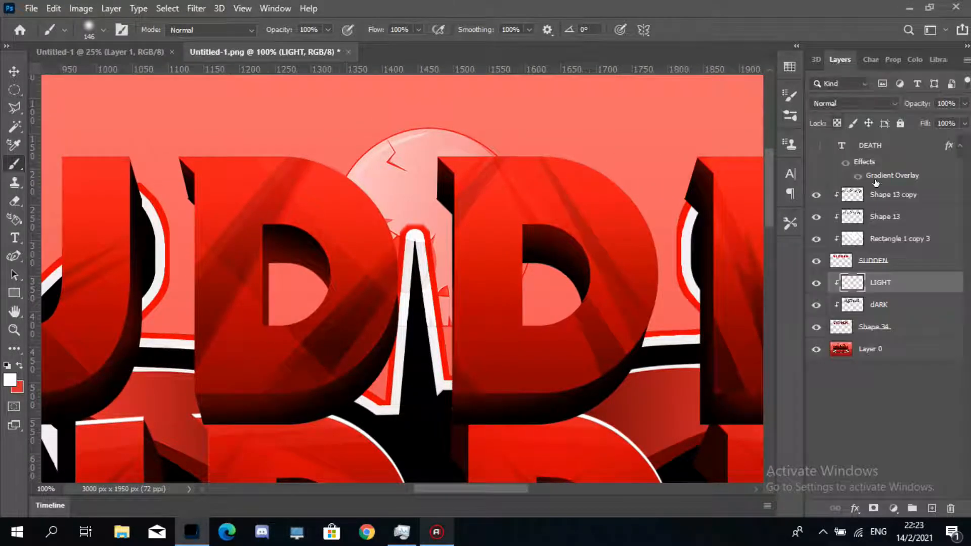
{"action": "left_click_drag", "start_coordinate": [466, 491], "coordinate": [427, 491]}
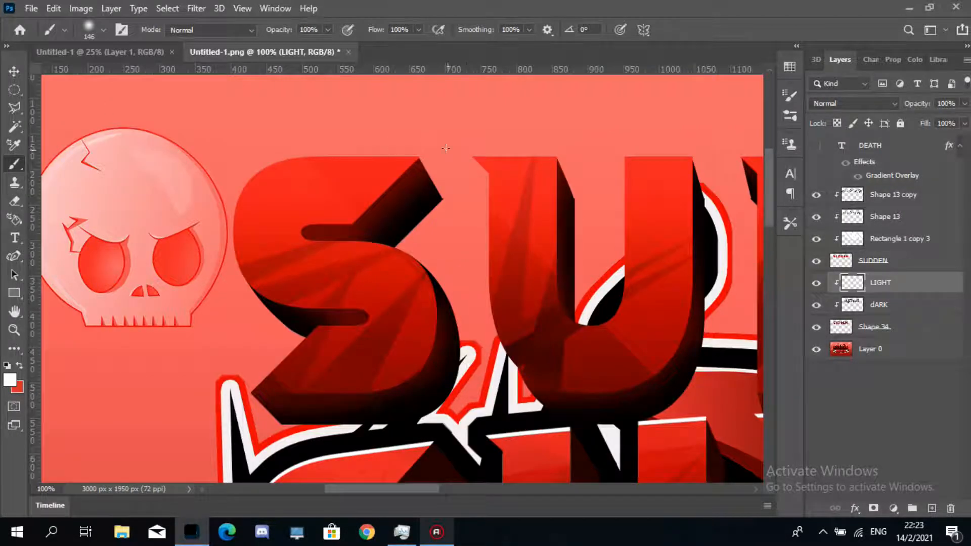
{"action": "mouse_move", "coordinate": [421, 149]}
{"action": "left_mouse_down"}
{"action": "mouse_move", "coordinate": [354, 222]}
{"action": "mouse_move", "coordinate": [311, 237]}
{"action": "left_mouse_up"}
{"action": "left_click_drag", "start_coordinate": [553, 156], "coordinate": [563, 319]}
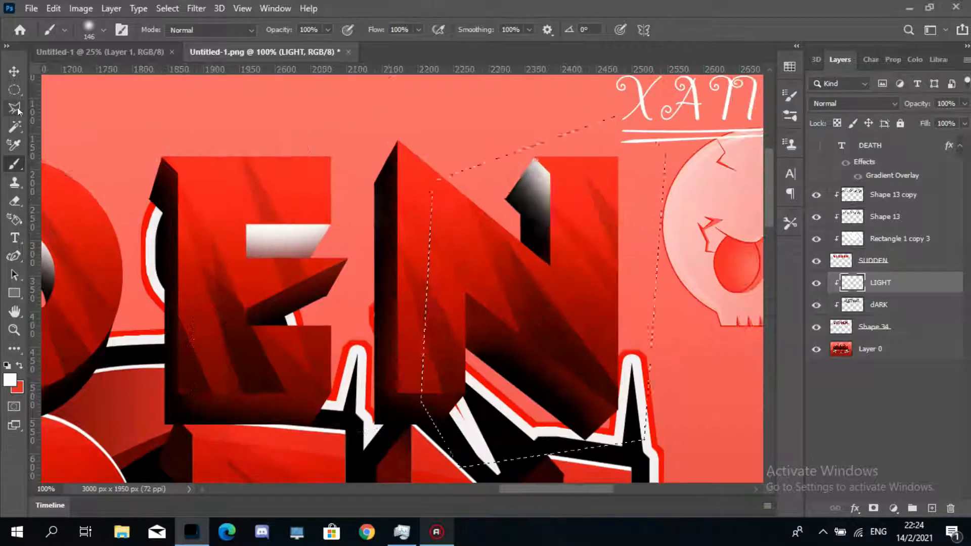
- Paint a white highlight on the N's peak inside a polygonal lasso selection, then deselect
{"action": "left_click", "coordinate": [14, 108]}
{"action": "left_click_drag", "start_coordinate": [505, 304], "coordinate": [385, 220]}
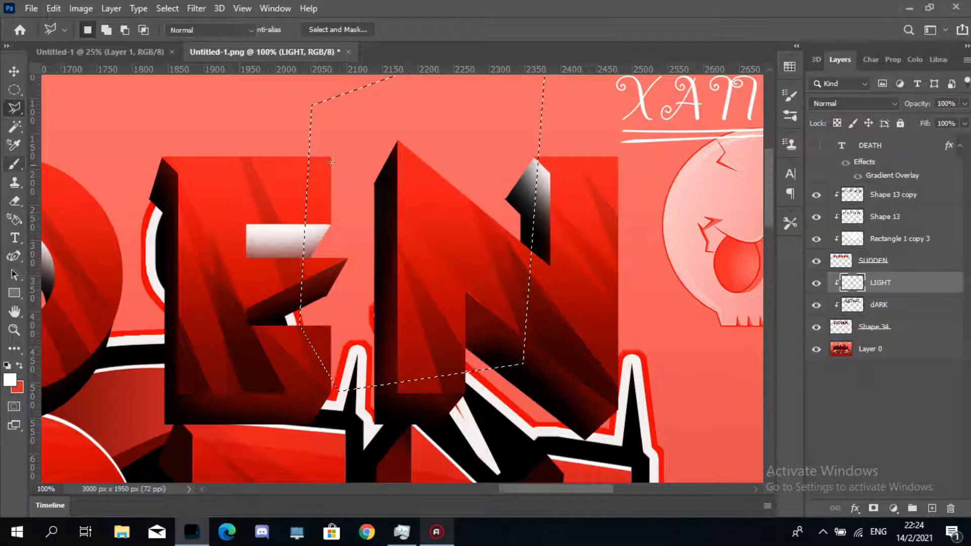
{"action": "key", "text": "b"}
{"action": "left_click_drag", "start_coordinate": [397, 144], "coordinate": [387, 200]}
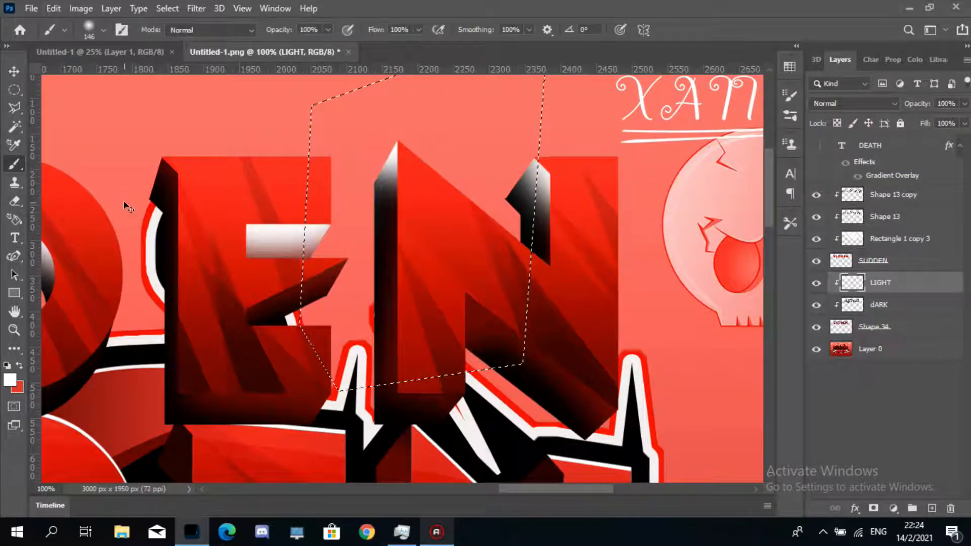
{"action": "key", "text": "ctrl+d"}
- Zoom out to review the painted highlights and shading across the SUDDEN lettering
{"action": "left_click_drag", "start_coordinate": [543, 487], "coordinate": [503, 490]}
{"action": "left_click", "coordinate": [14, 330]}
{"action": "left_click", "coordinate": [429, 325], "text": "alt"}
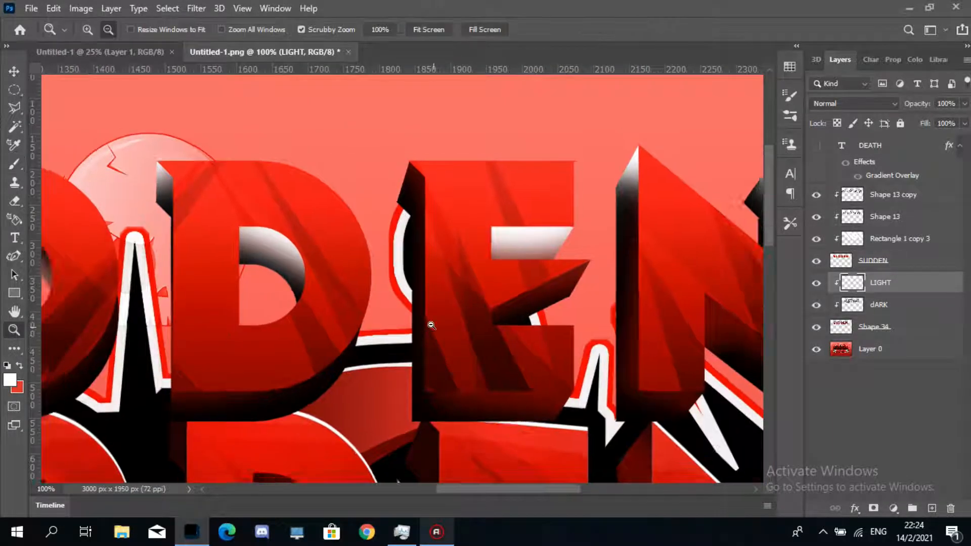
{"action": "left_click", "coordinate": [430, 326], "text": "alt"}
{"action": "left_click", "coordinate": [484, 456]}
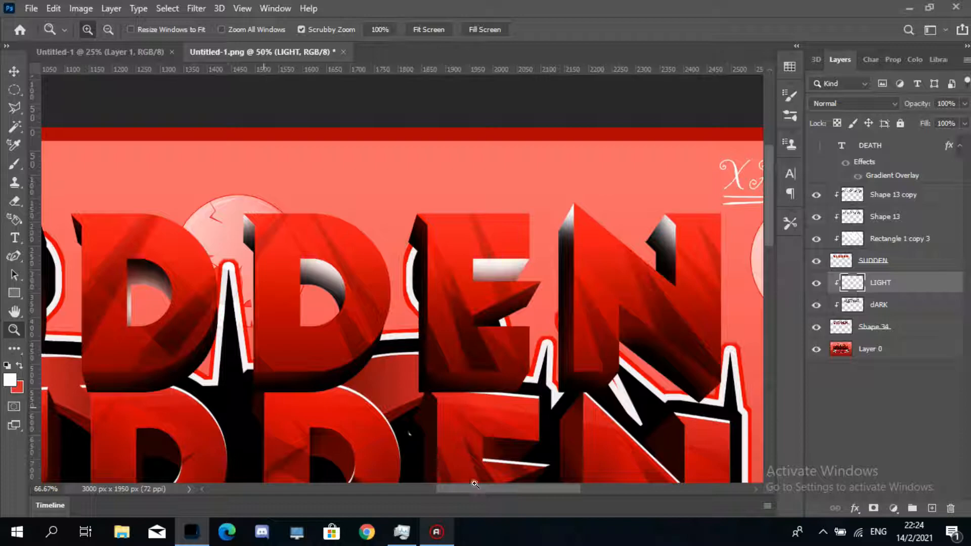
{"action": "left_click", "coordinate": [440, 457], "text": "alt"}
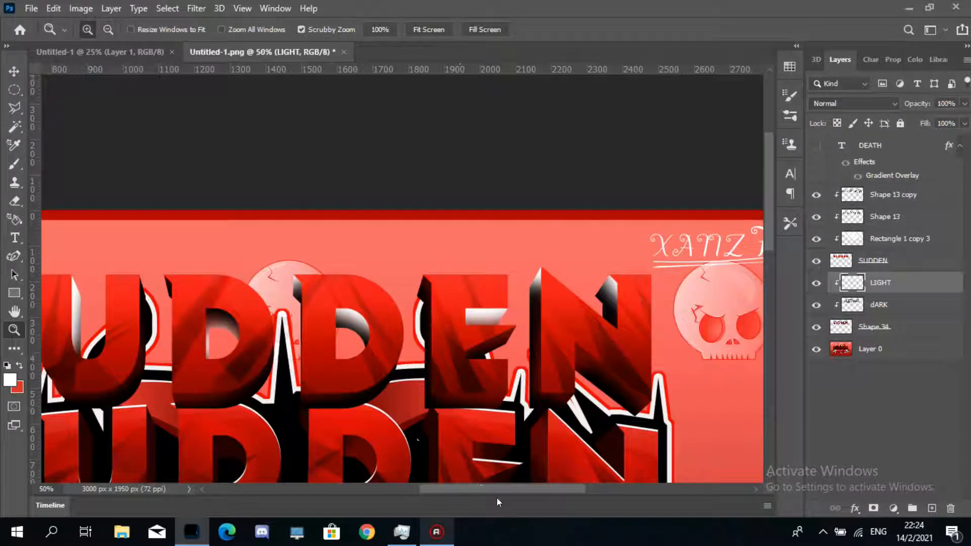
{"action": "left_click_drag", "start_coordinate": [495, 493], "coordinate": [470, 491]}
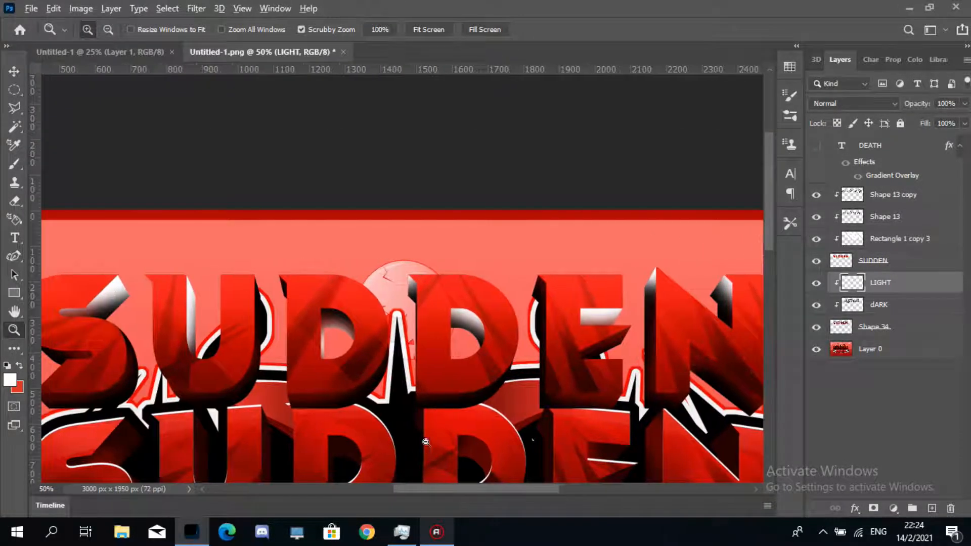
{"action": "left_click", "coordinate": [414, 428], "text": "alt"}
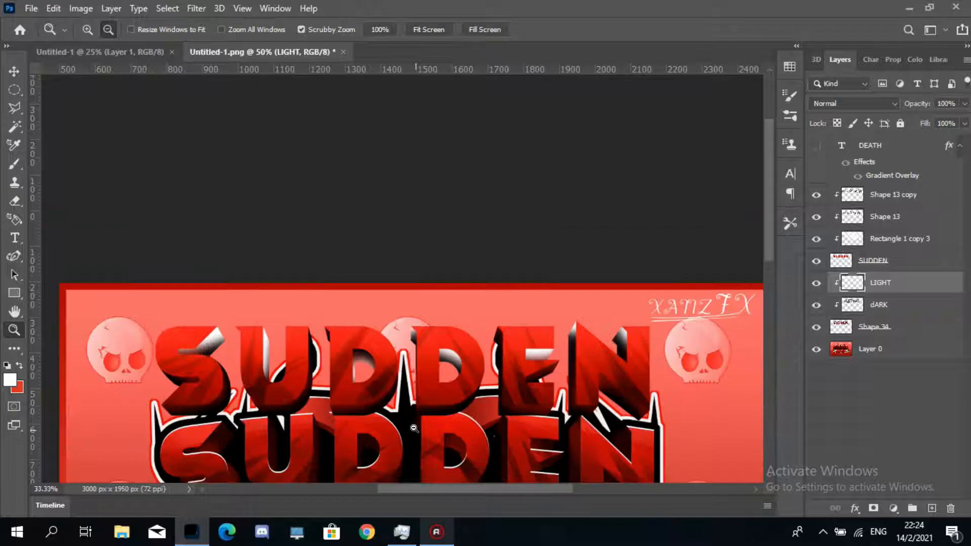
- Set the dARK layer's blend mode to Overlay and its opacity to 61%
{"action": "left_click", "coordinate": [906, 313]}
{"action": "left_click", "coordinate": [855, 103]}
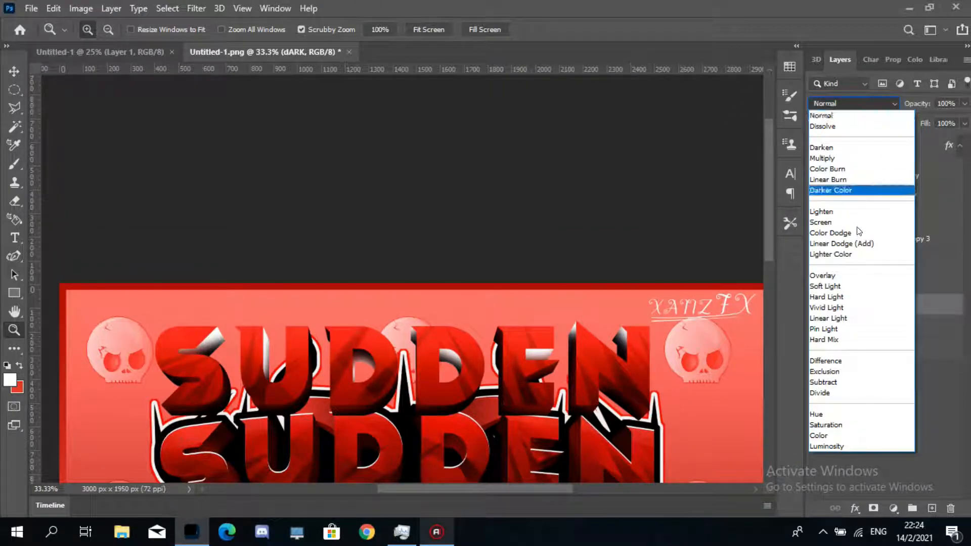
{"action": "left_click", "coordinate": [840, 276]}
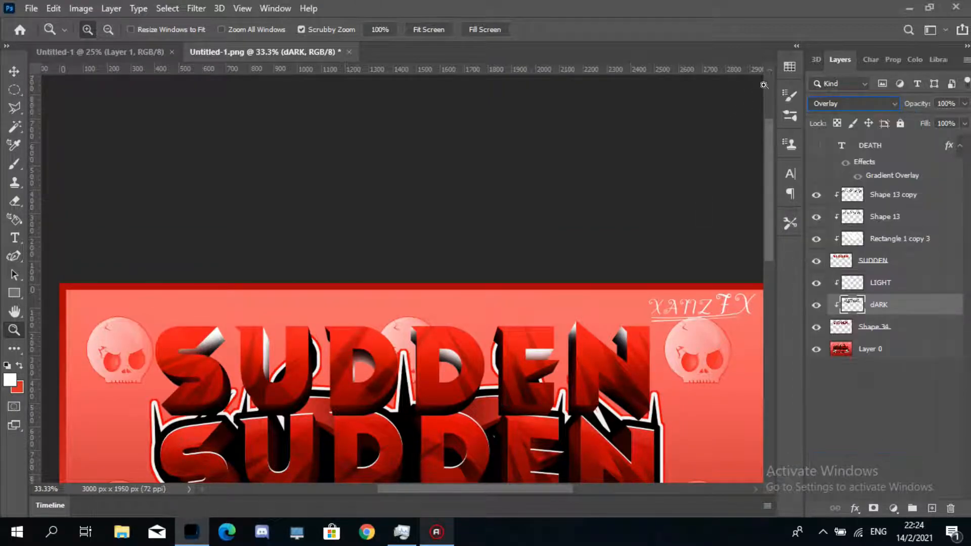
{"action": "left_click", "coordinate": [965, 105]}
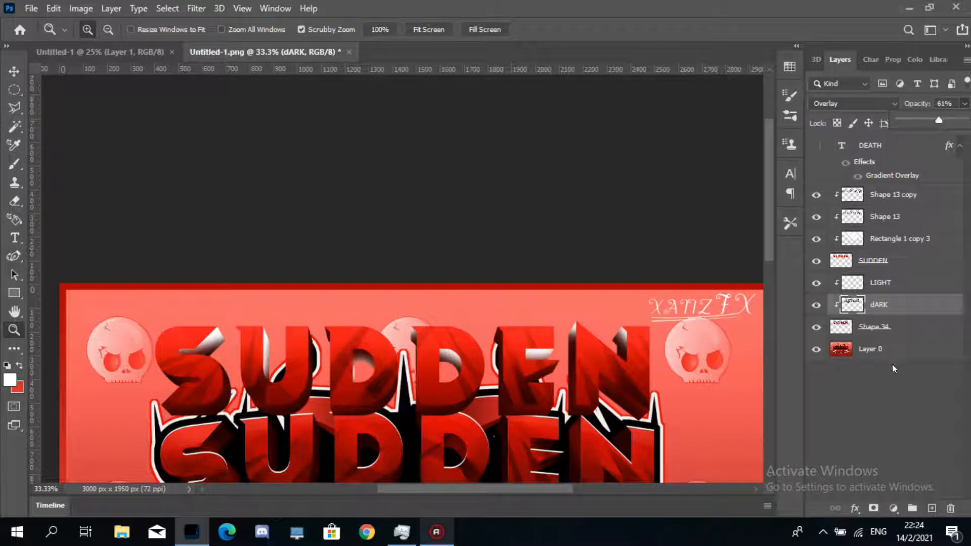
- Set the LIGHT layer's blend mode to Soft Light
{"action": "left_click", "coordinate": [897, 282]}
{"action": "left_click", "coordinate": [894, 105]}
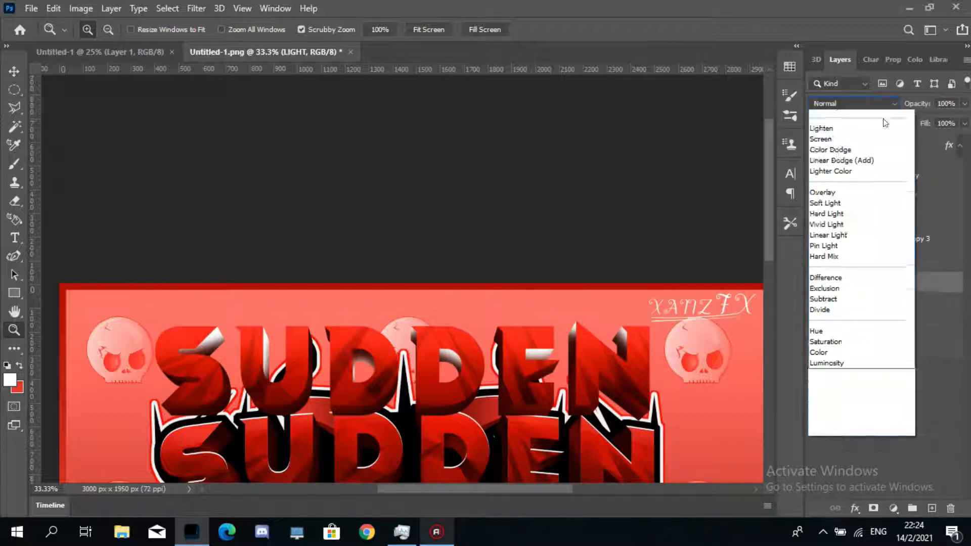
{"action": "left_click", "coordinate": [854, 286]}
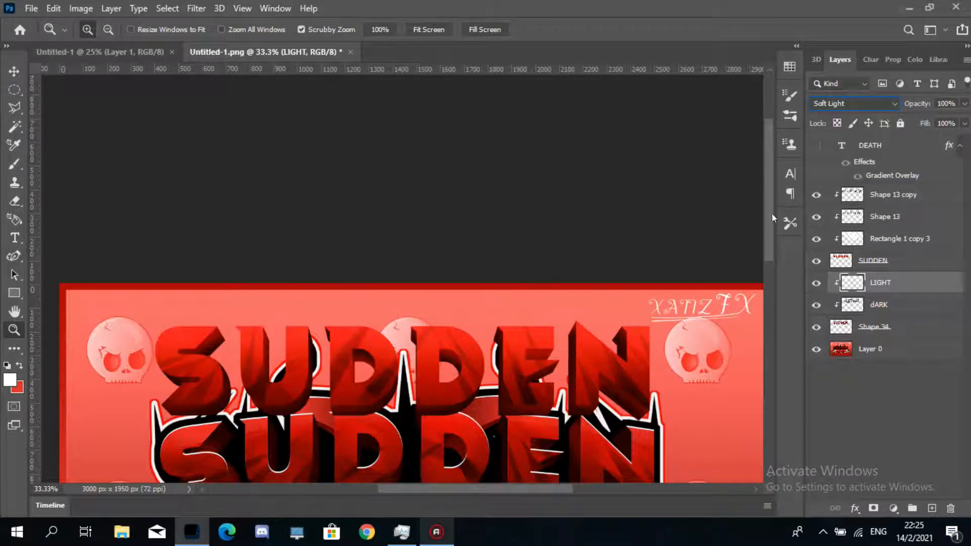
- Try the Overlay blend mode on the LIGHT layer, then switch it back to Soft Light
{"action": "left_click", "coordinate": [859, 104]}
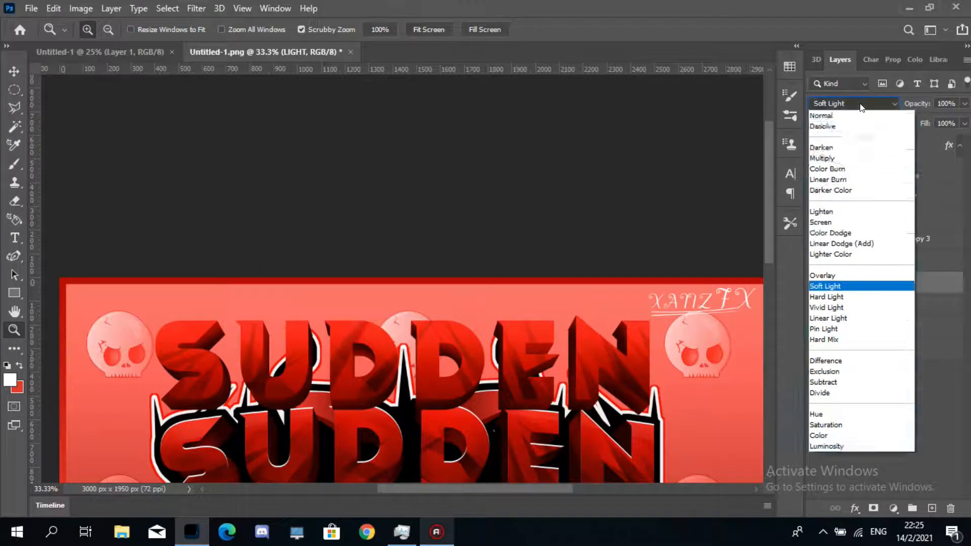
{"action": "left_click", "coordinate": [848, 276]}
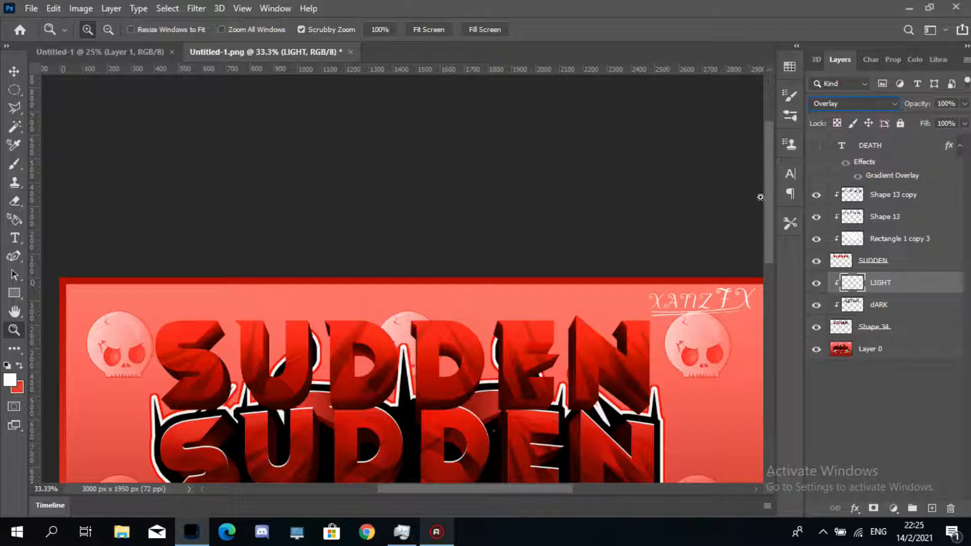
{"action": "left_click", "coordinate": [876, 104]}
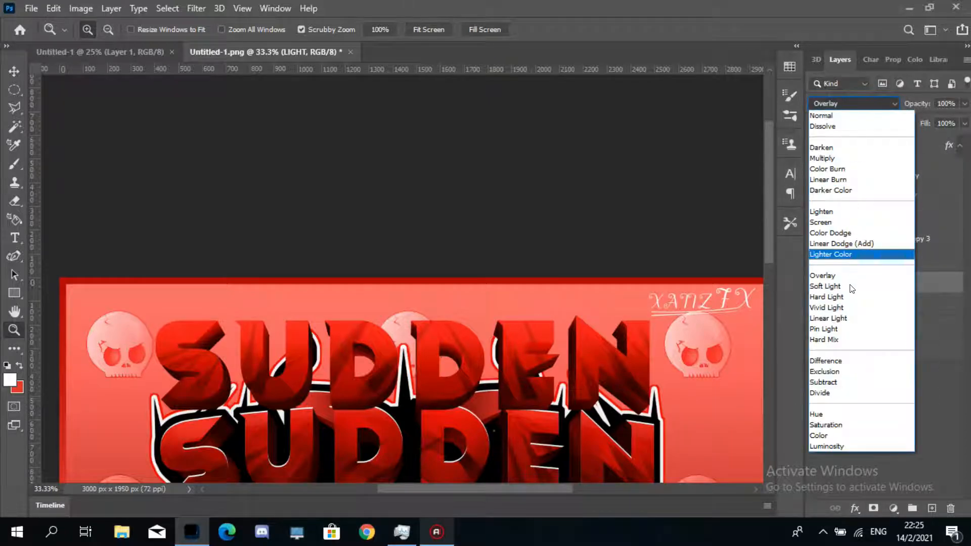
{"action": "left_click", "coordinate": [851, 287]}
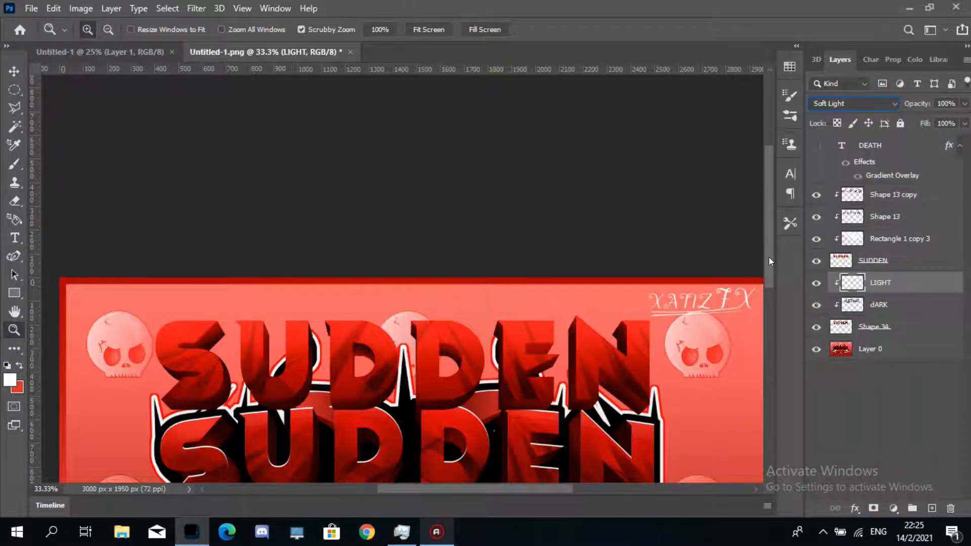
{"action": "left_click_drag", "start_coordinate": [769, 257], "coordinate": [767, 280]}
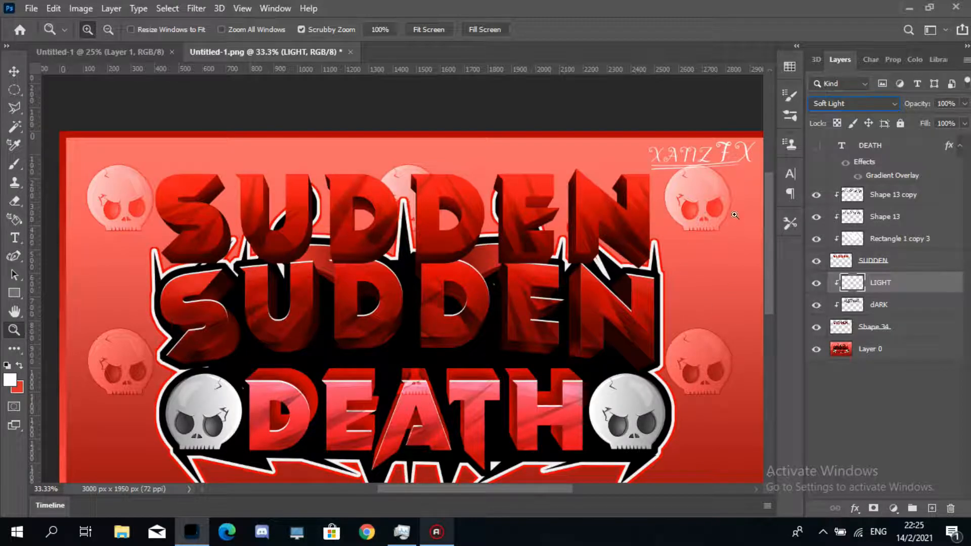
{"action": "scroll", "coordinate": [772, 238], "scroll_direction": "down", "scroll_amount": 3}
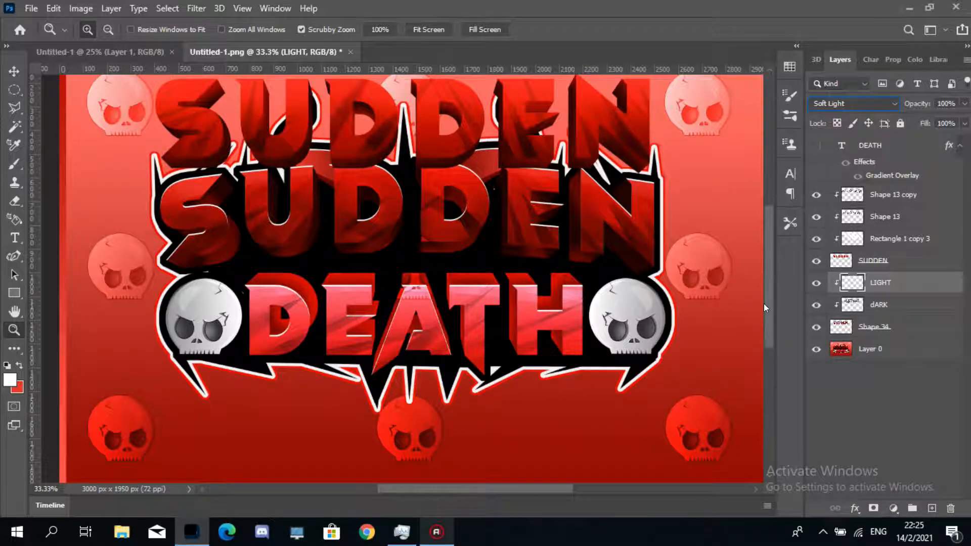
{"action": "left_click_drag", "start_coordinate": [764, 302], "coordinate": [764, 261]}
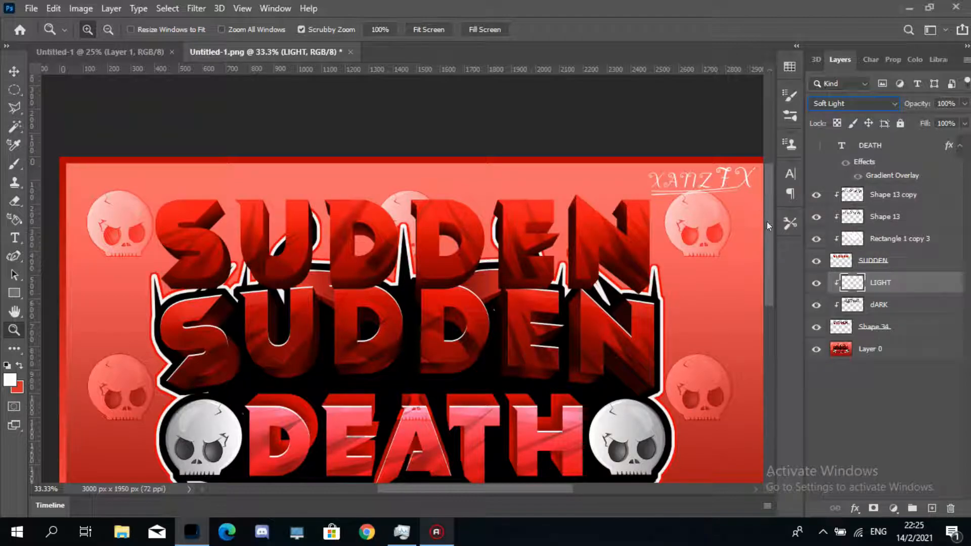
{"action": "left_click_drag", "start_coordinate": [766, 222], "coordinate": [765, 265]}
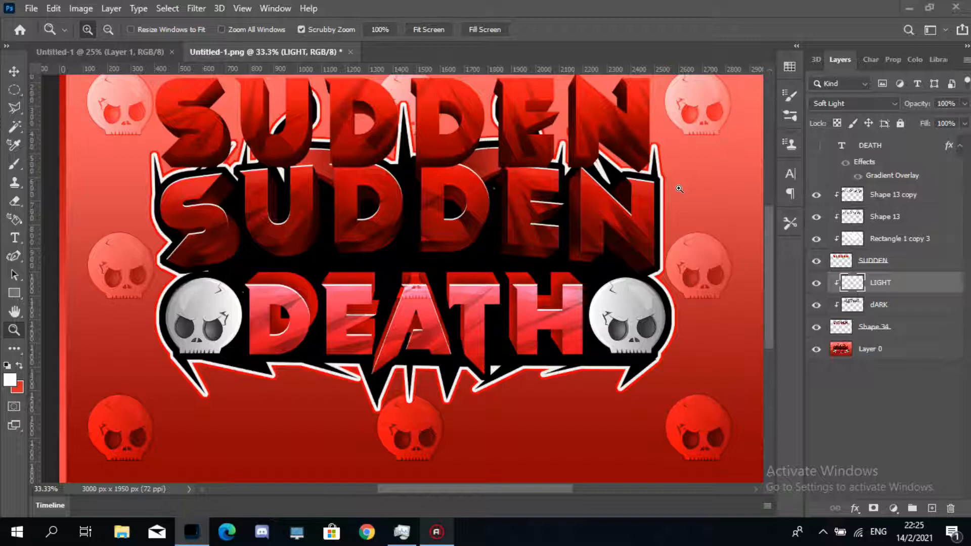
- Switch to File Explorer and open the Sontio folder inside Pictures > Commissions
{"action": "key", "text": "super+e"}
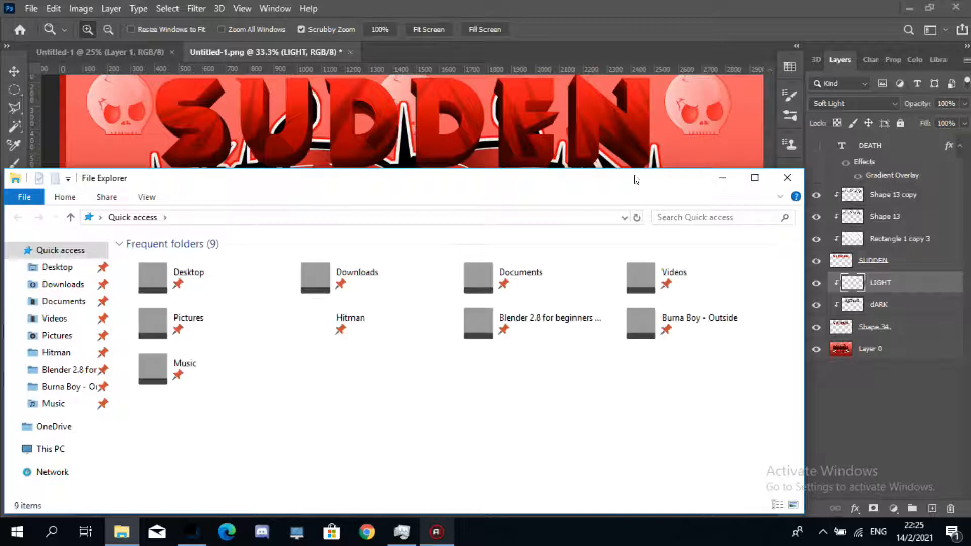
{"action": "left_click_drag", "start_coordinate": [627, 183], "coordinate": [721, 124]}
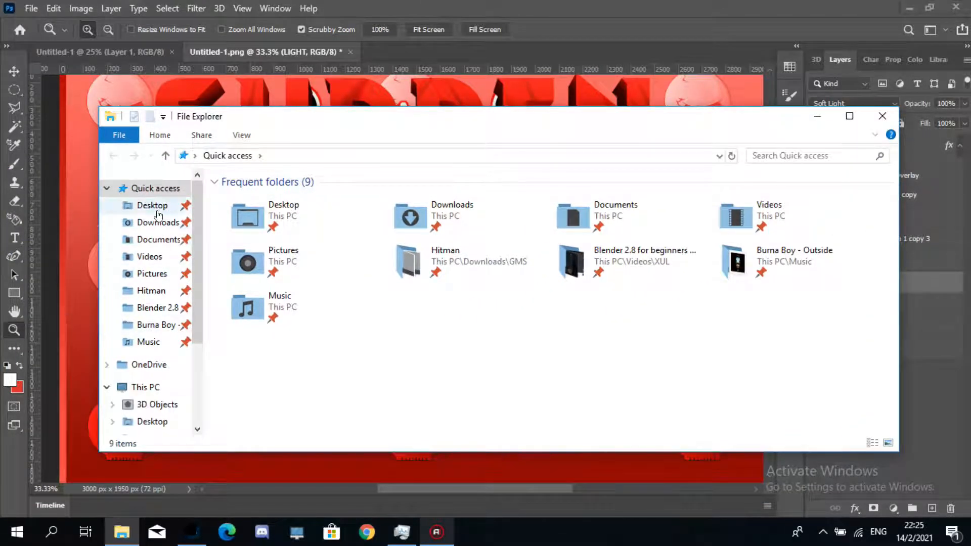
{"action": "left_click", "coordinate": [153, 274]}
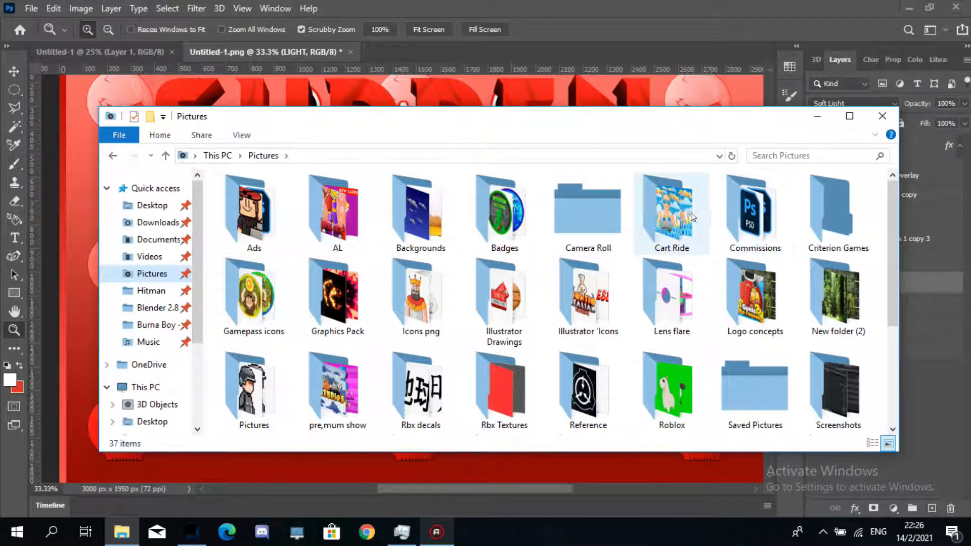
{"action": "left_click", "coordinate": [725, 213]}
{"action": "double_click", "coordinate": [725, 209]}
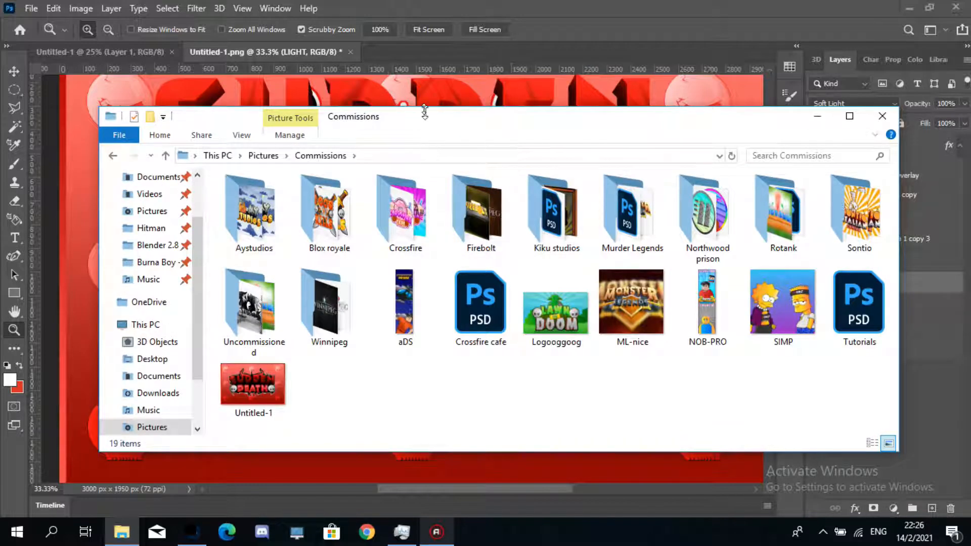
{"action": "left_click_drag", "start_coordinate": [425, 111], "coordinate": [440, 102]}
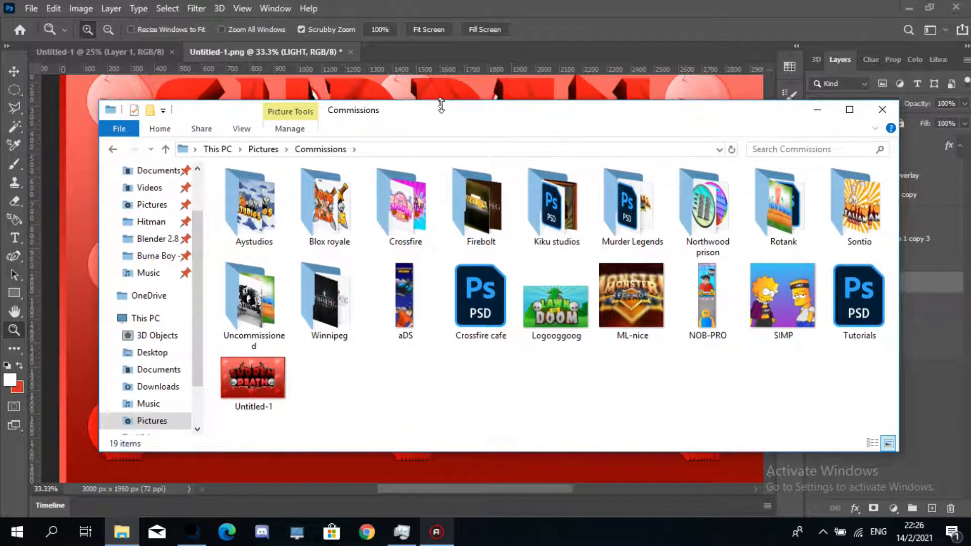
{"action": "double_click", "coordinate": [858, 216]}
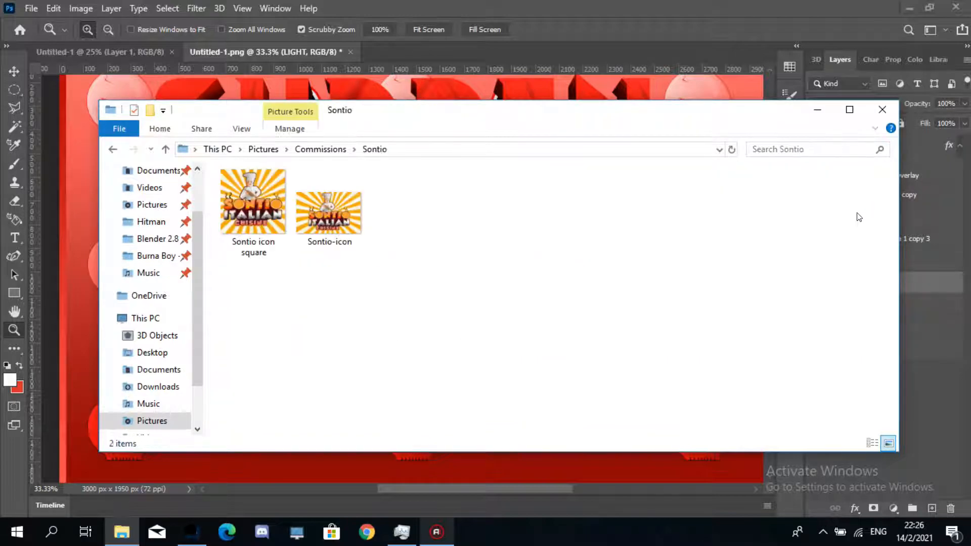
- Show the Sontio images as extra large icons, then go back to the Commissions folder
{"action": "right_click", "coordinate": [624, 225]}
{"action": "mouse_move", "coordinate": [653, 234]}
{"action": "left_click", "coordinate": [806, 234]}
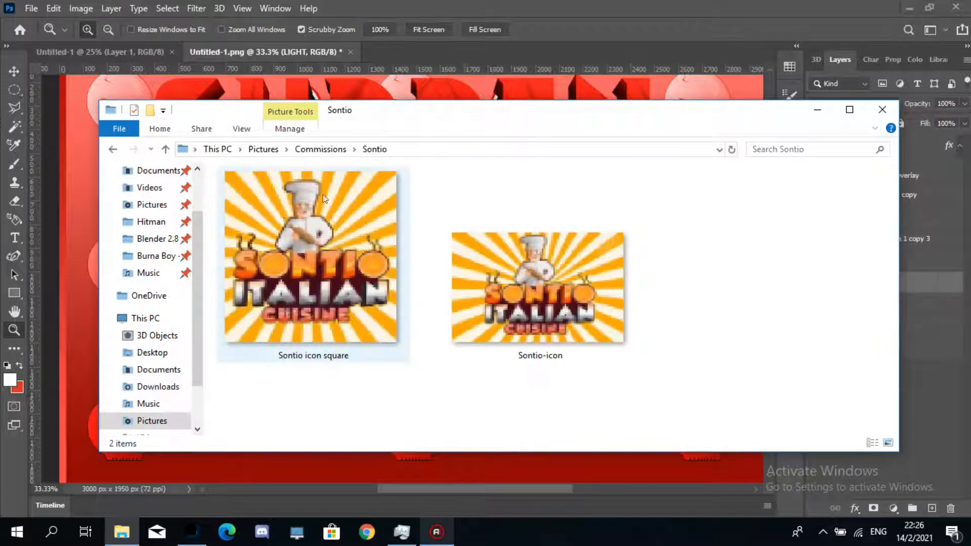
{"action": "key", "text": "alt+Left"}
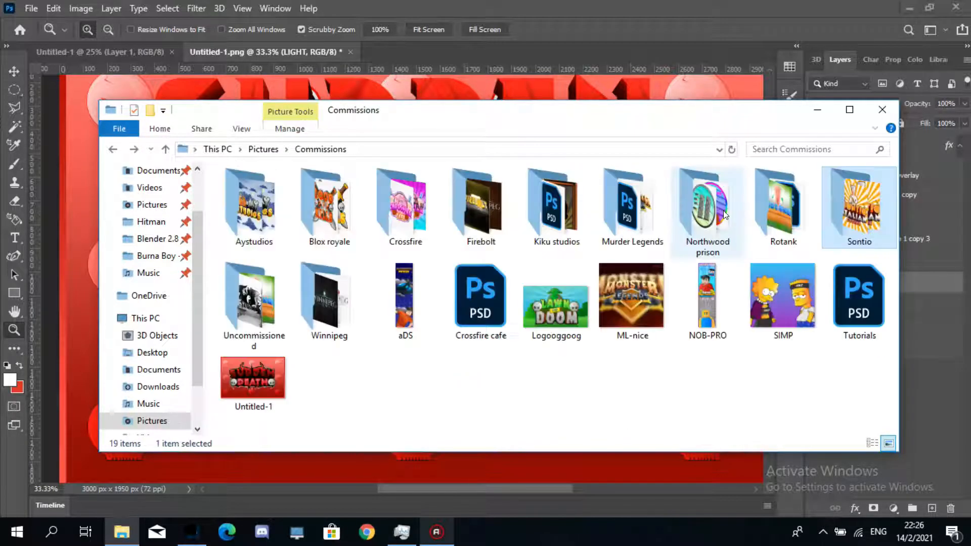
- Open the Rotank folder, view its images as extra large icons, then return to Commissions
{"action": "double_click", "coordinate": [767, 218]}
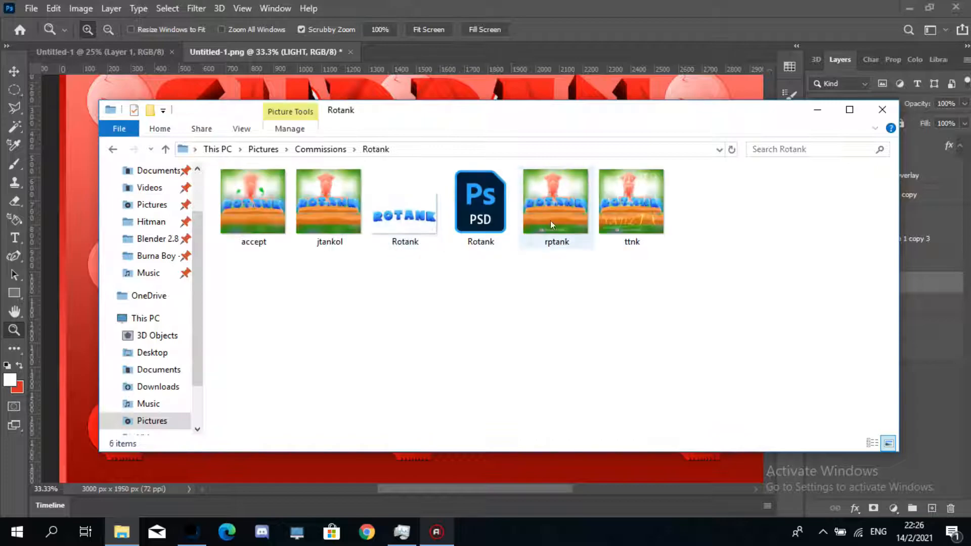
{"action": "right_click", "coordinate": [681, 281]}
{"action": "mouse_move", "coordinate": [746, 290]}
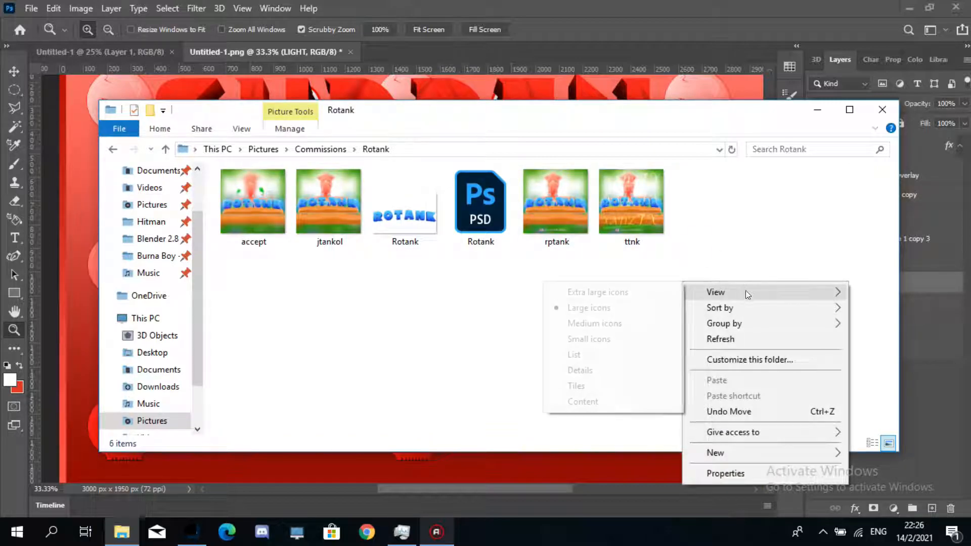
{"action": "left_click", "coordinate": [665, 289]}
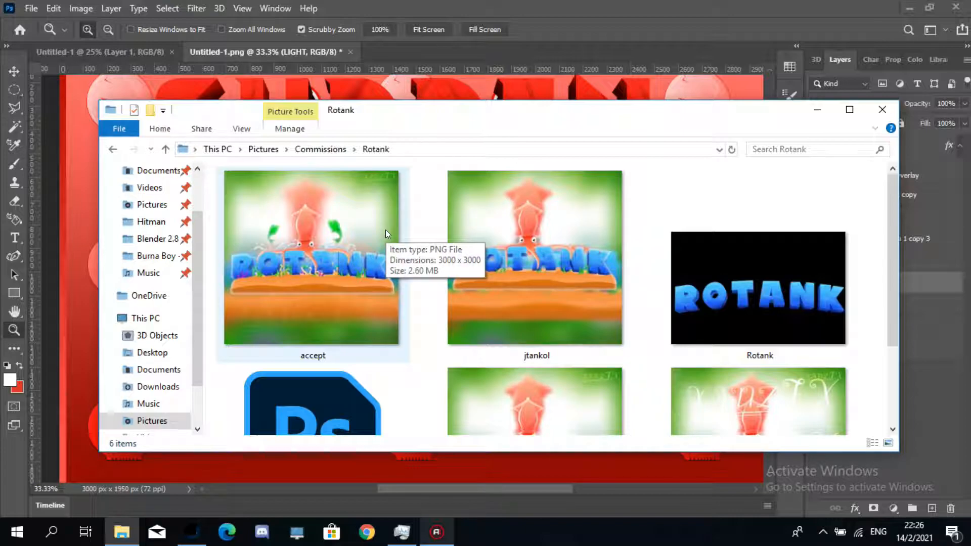
{"action": "left_click", "coordinate": [309, 284]}
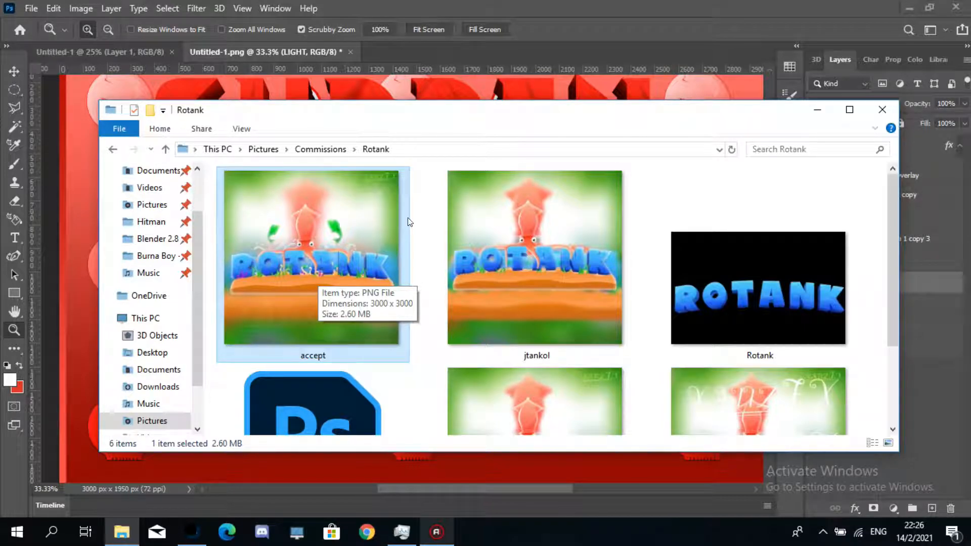
{"action": "key", "text": "BackSpace"}
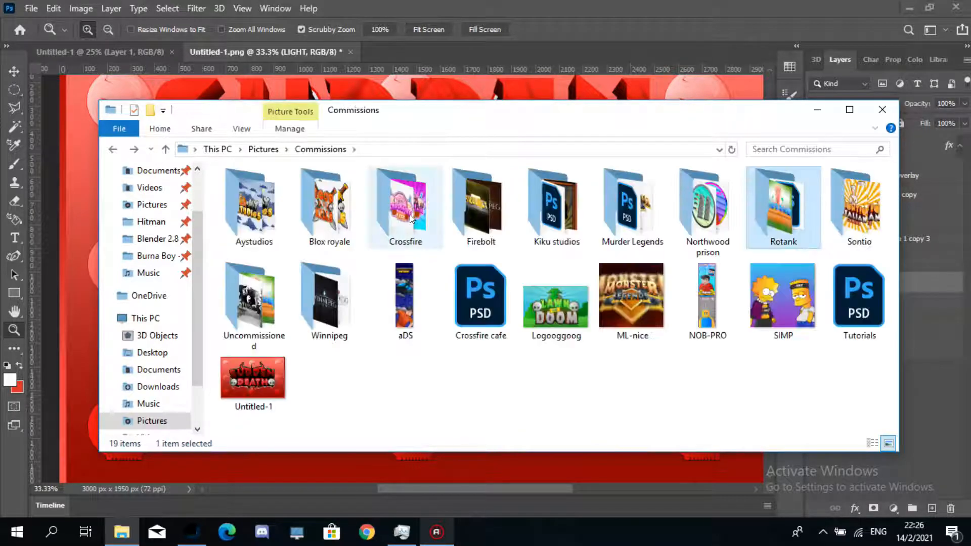
- Open the Murder Legends folder and browse its images as extra large icons
{"action": "key", "text": "Left"}
{"action": "key", "text": "Left"}
{"action": "key", "text": "Left"}
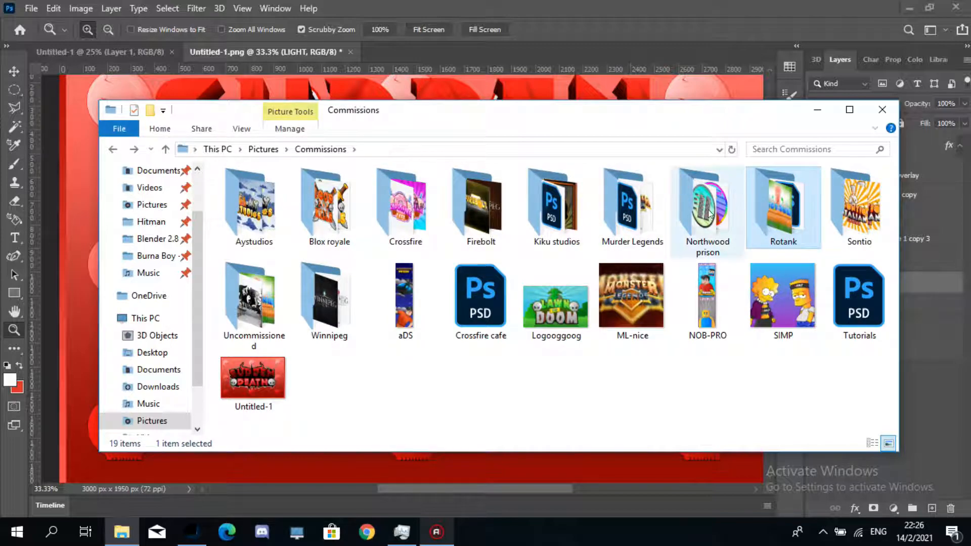
{"action": "left_click", "coordinate": [622, 208]}
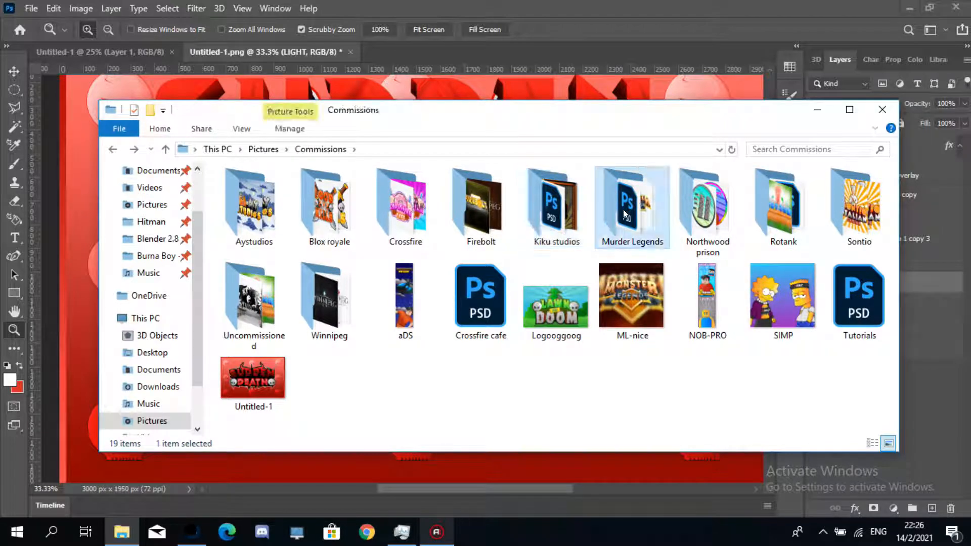
{"action": "double_click", "coordinate": [623, 209]}
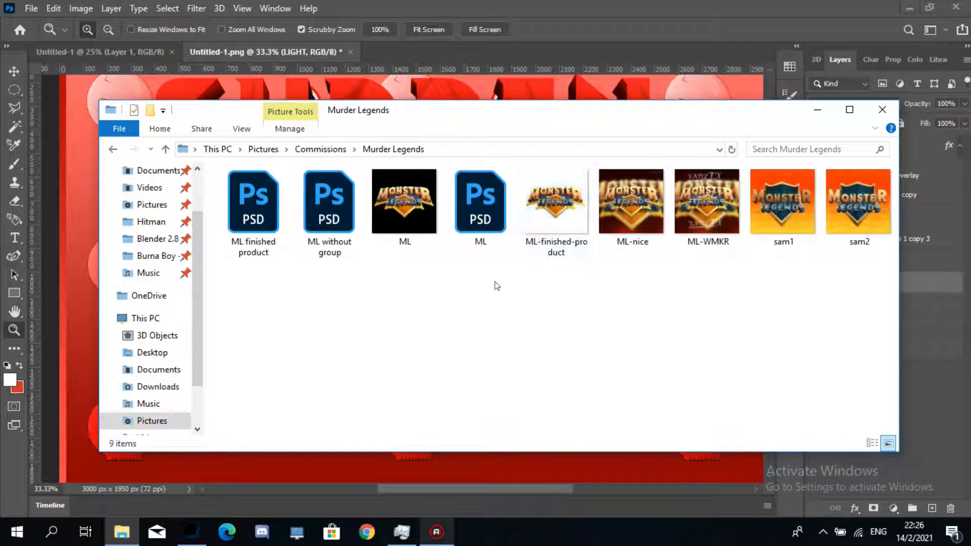
{"action": "right_click", "coordinate": [541, 296]}
{"action": "mouse_move", "coordinate": [663, 306]}
{"action": "left_click", "coordinate": [739, 305]}
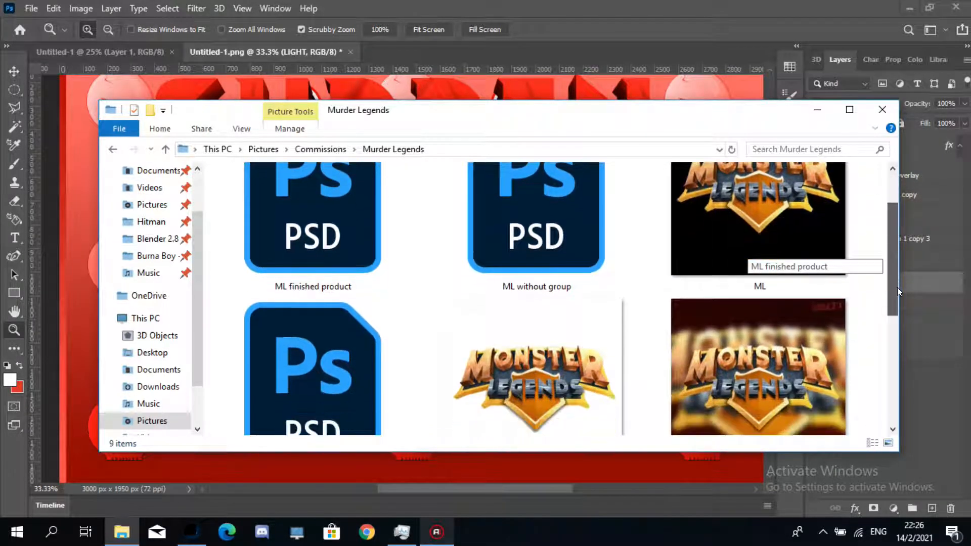
{"action": "scroll", "coordinate": [893, 293], "scroll_direction": "down", "scroll_amount": 1}
{"action": "left_click_drag", "start_coordinate": [894, 291], "coordinate": [894, 415]}
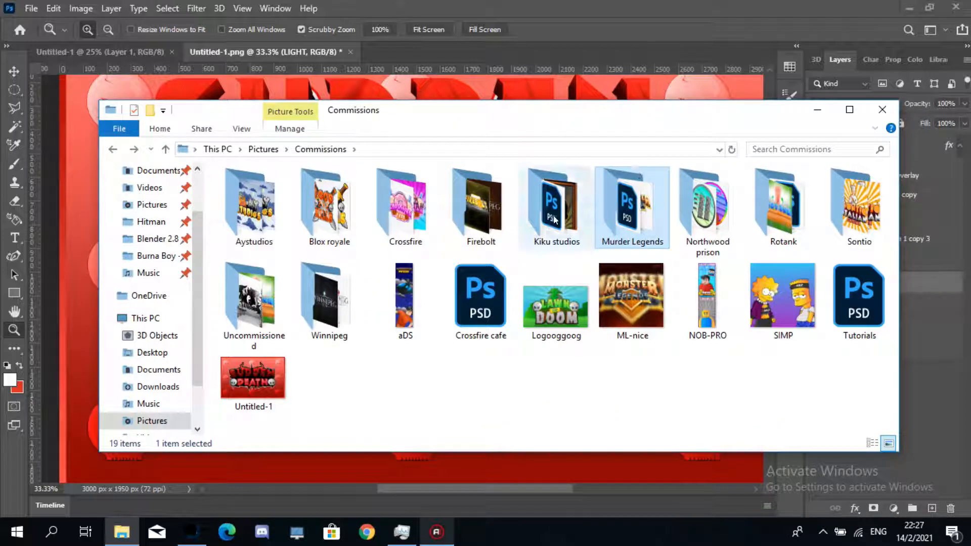
- Open the Firebolt folder, browse its images as extra large icons, then return to Commissions
{"action": "double_click", "coordinate": [460, 211]}
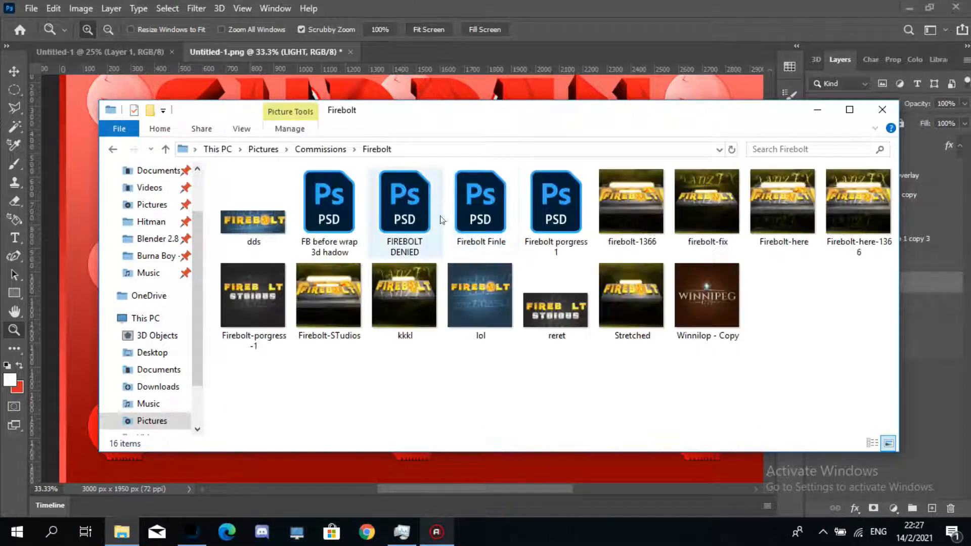
{"action": "right_click", "coordinate": [411, 388]}
{"action": "mouse_move", "coordinate": [529, 197]}
{"action": "left_click", "coordinate": [627, 194]}
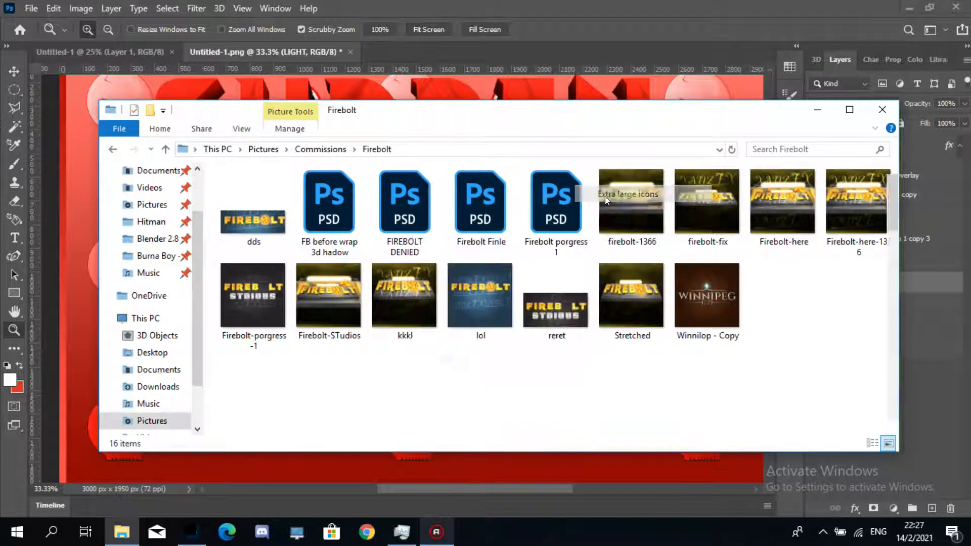
{"action": "left_click_drag", "start_coordinate": [893, 228], "coordinate": [897, 386]}
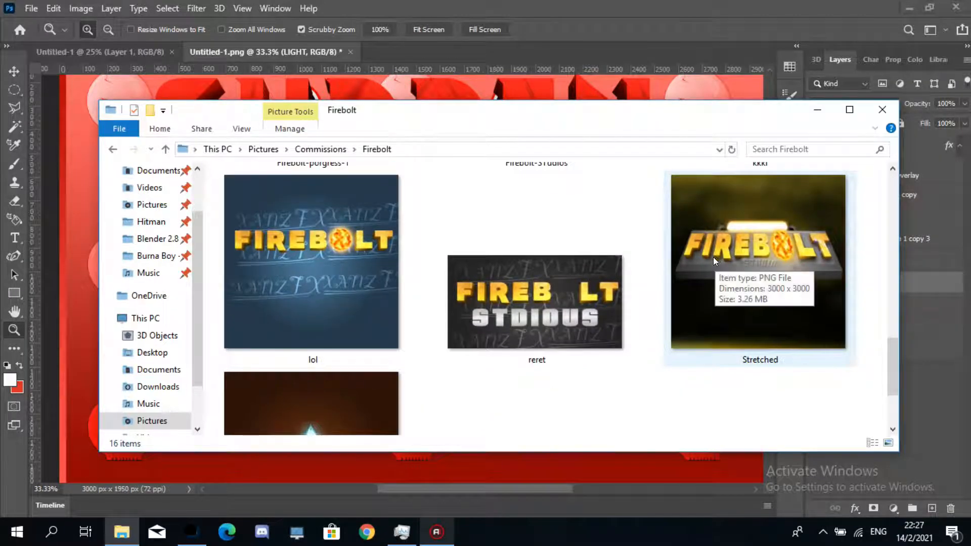
{"action": "key", "text": "BackSpace"}
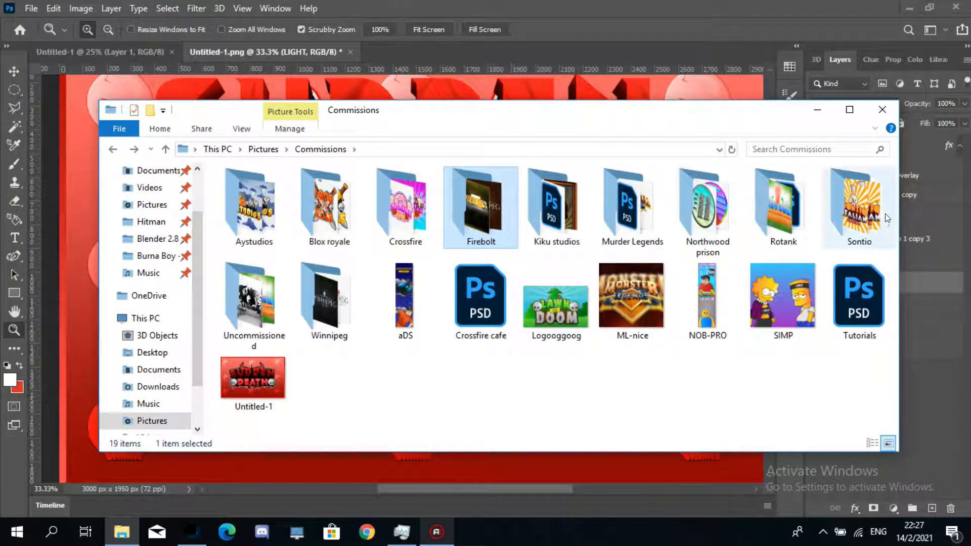
- Open the Winnipeg folder, then go back up to the Pictures folder
{"action": "double_click", "coordinate": [325, 300]}
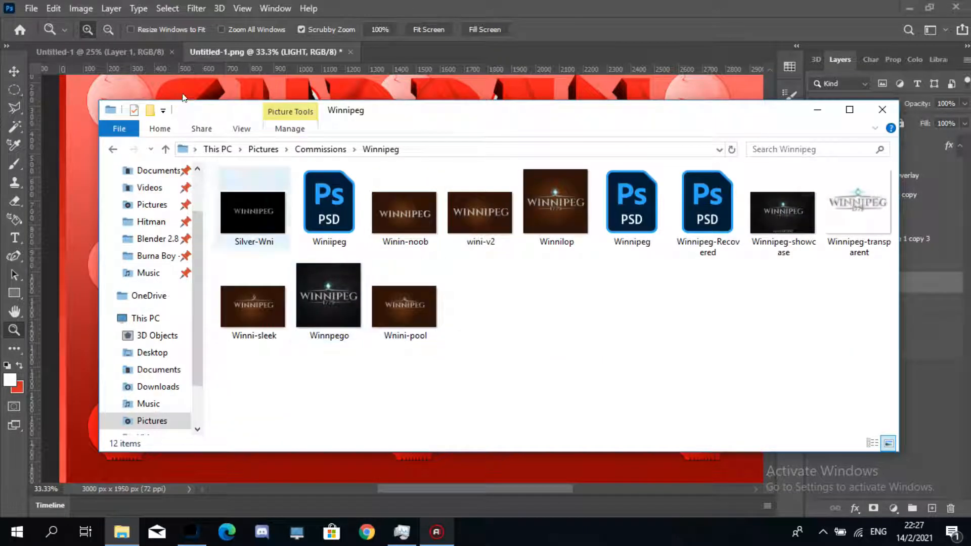
{"action": "left_click", "coordinate": [113, 149]}
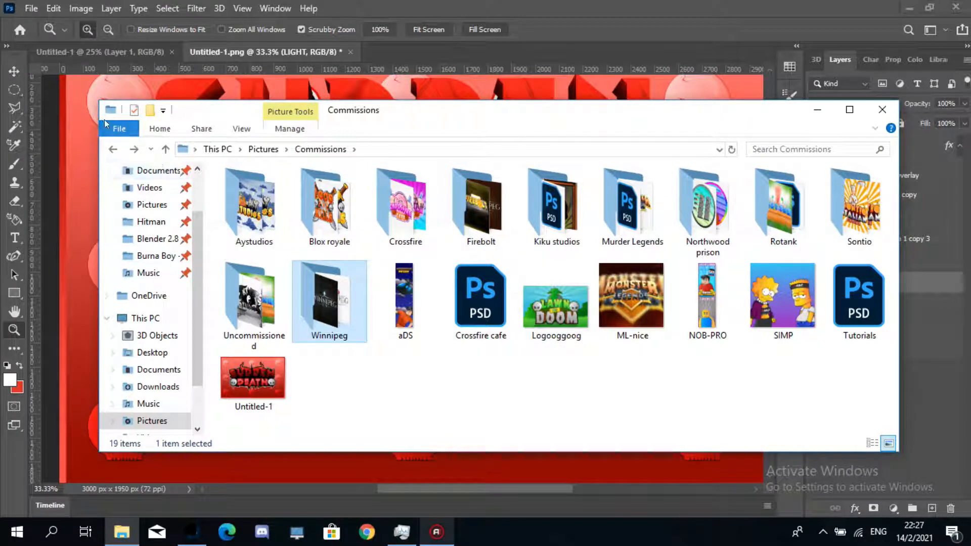
{"action": "left_click", "coordinate": [112, 149]}
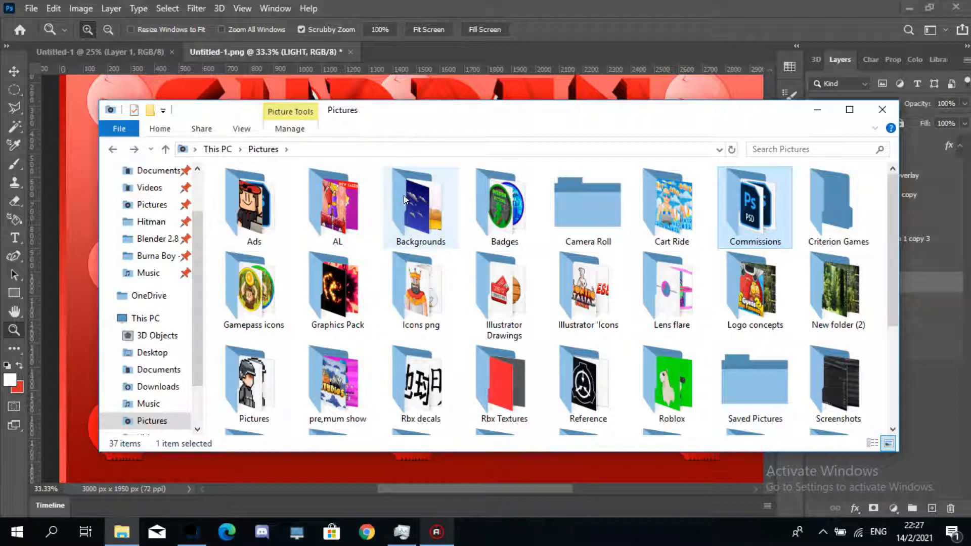
- Open the Icons png folder, return to Pictures, and scroll through the remaining folders
{"action": "mouse_move", "coordinate": [404, 195]}
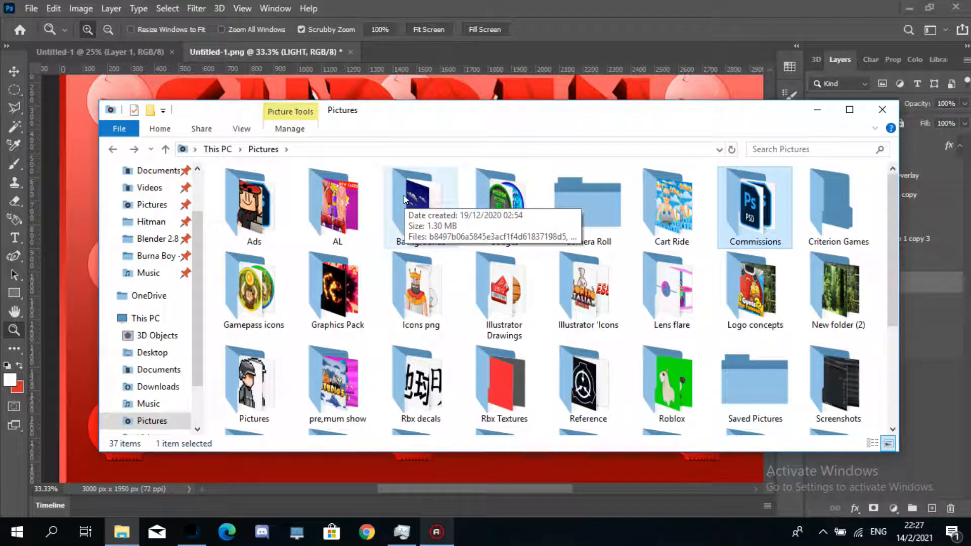
{"action": "double_click", "coordinate": [413, 263]}
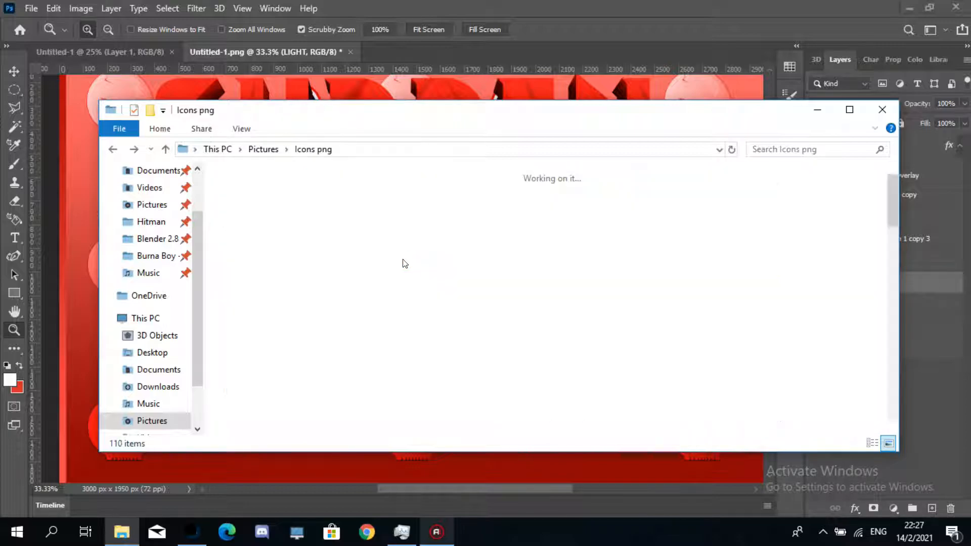
{"action": "mouse_move", "coordinate": [897, 224]}
{"action": "left_mouse_down"}
{"action": "mouse_move", "coordinate": [894, 264]}
{"action": "mouse_move", "coordinate": [889, 223]}
{"action": "left_mouse_up"}
{"action": "key", "text": "alt+Left"}
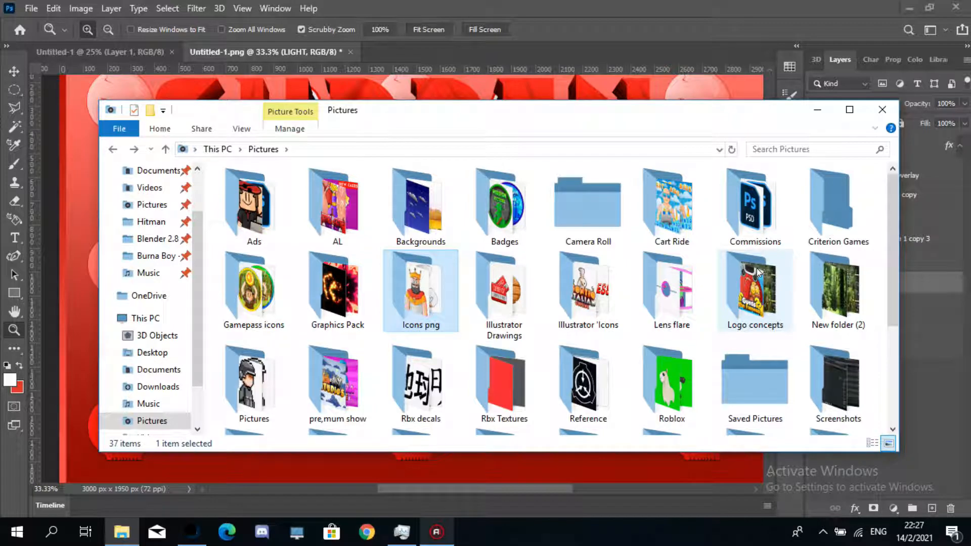
{"action": "left_click_drag", "start_coordinate": [894, 273], "coordinate": [892, 396]}
{"action": "left_click", "coordinate": [791, 374]}
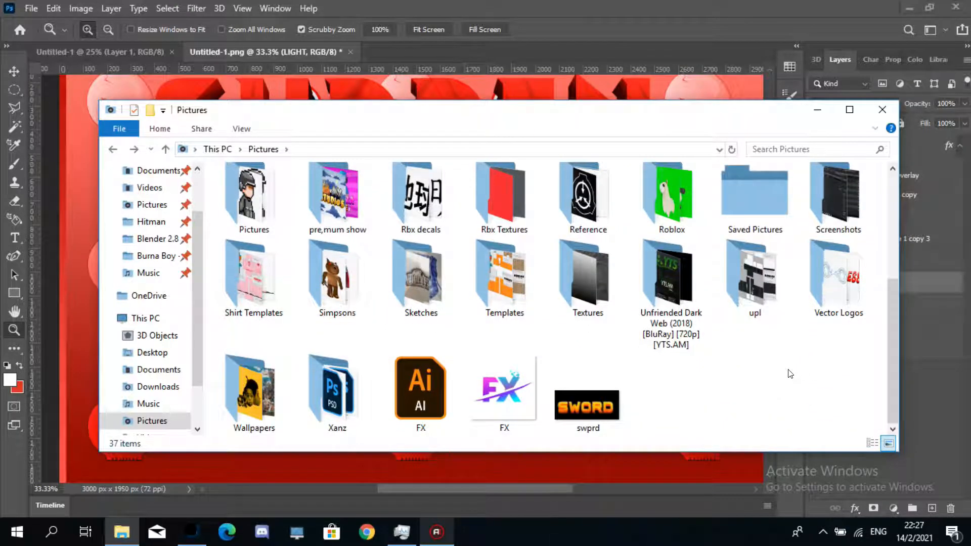